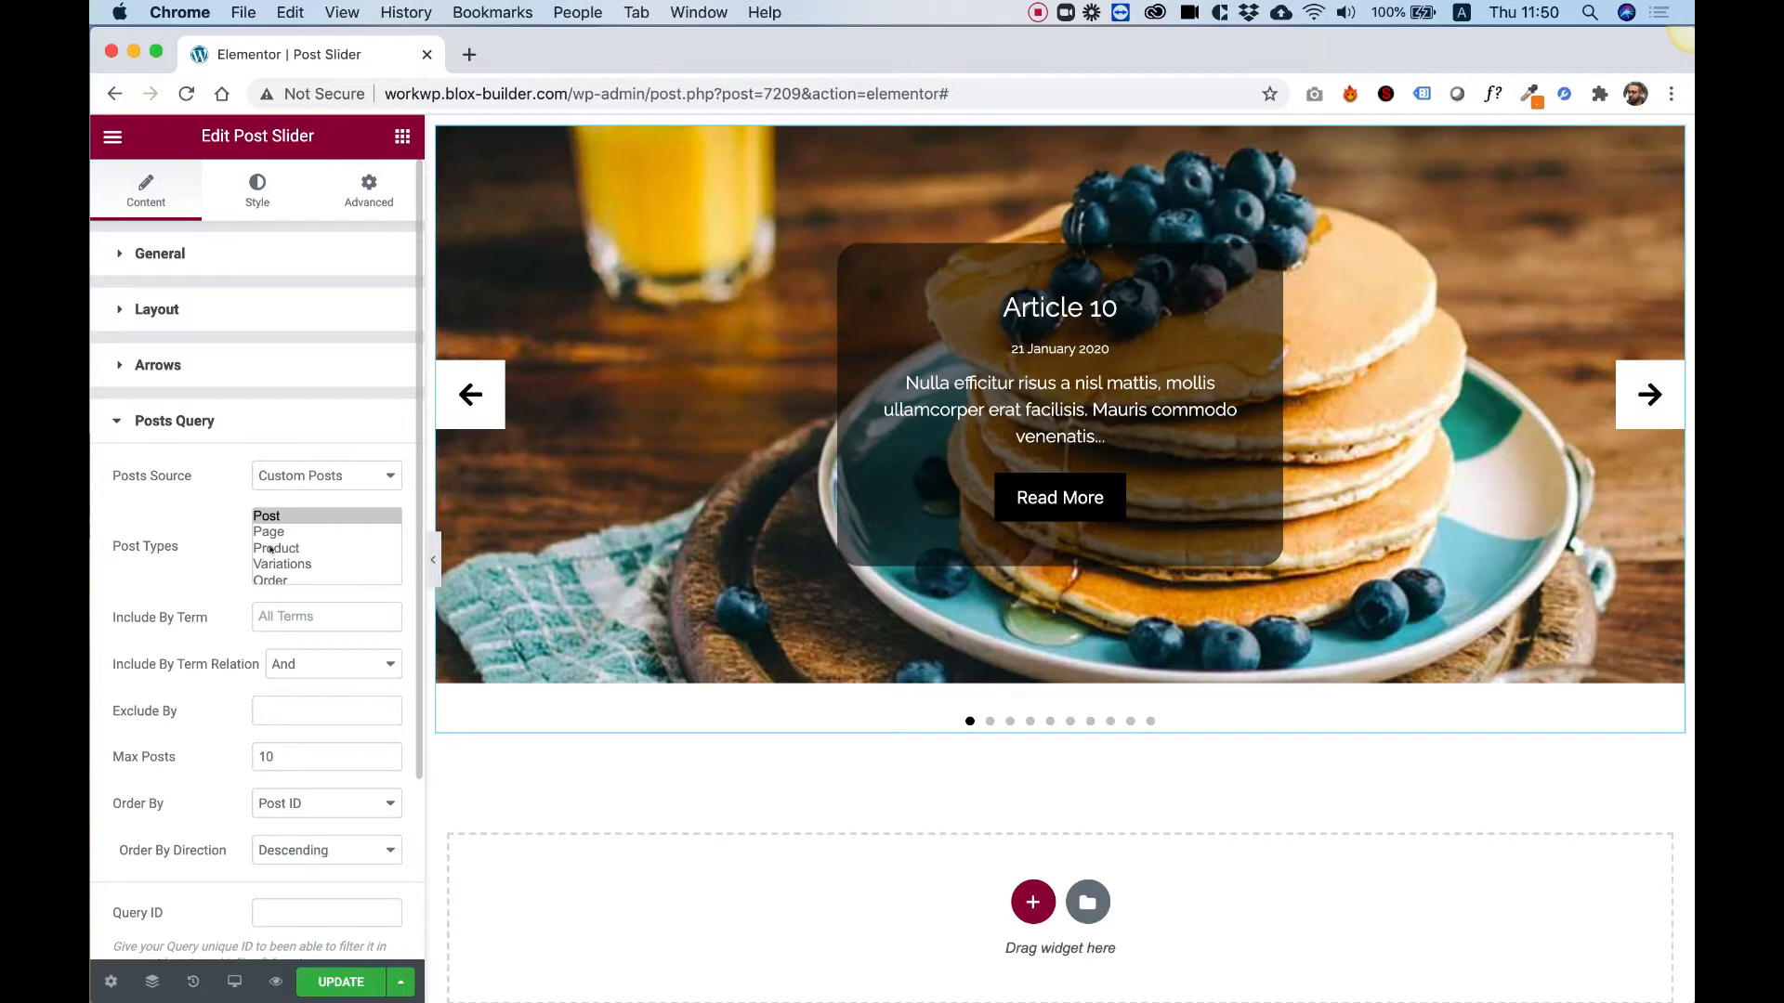
Step: Try Product as the slider's post type, restore Post, and set Max Posts to 5
click(271, 550)
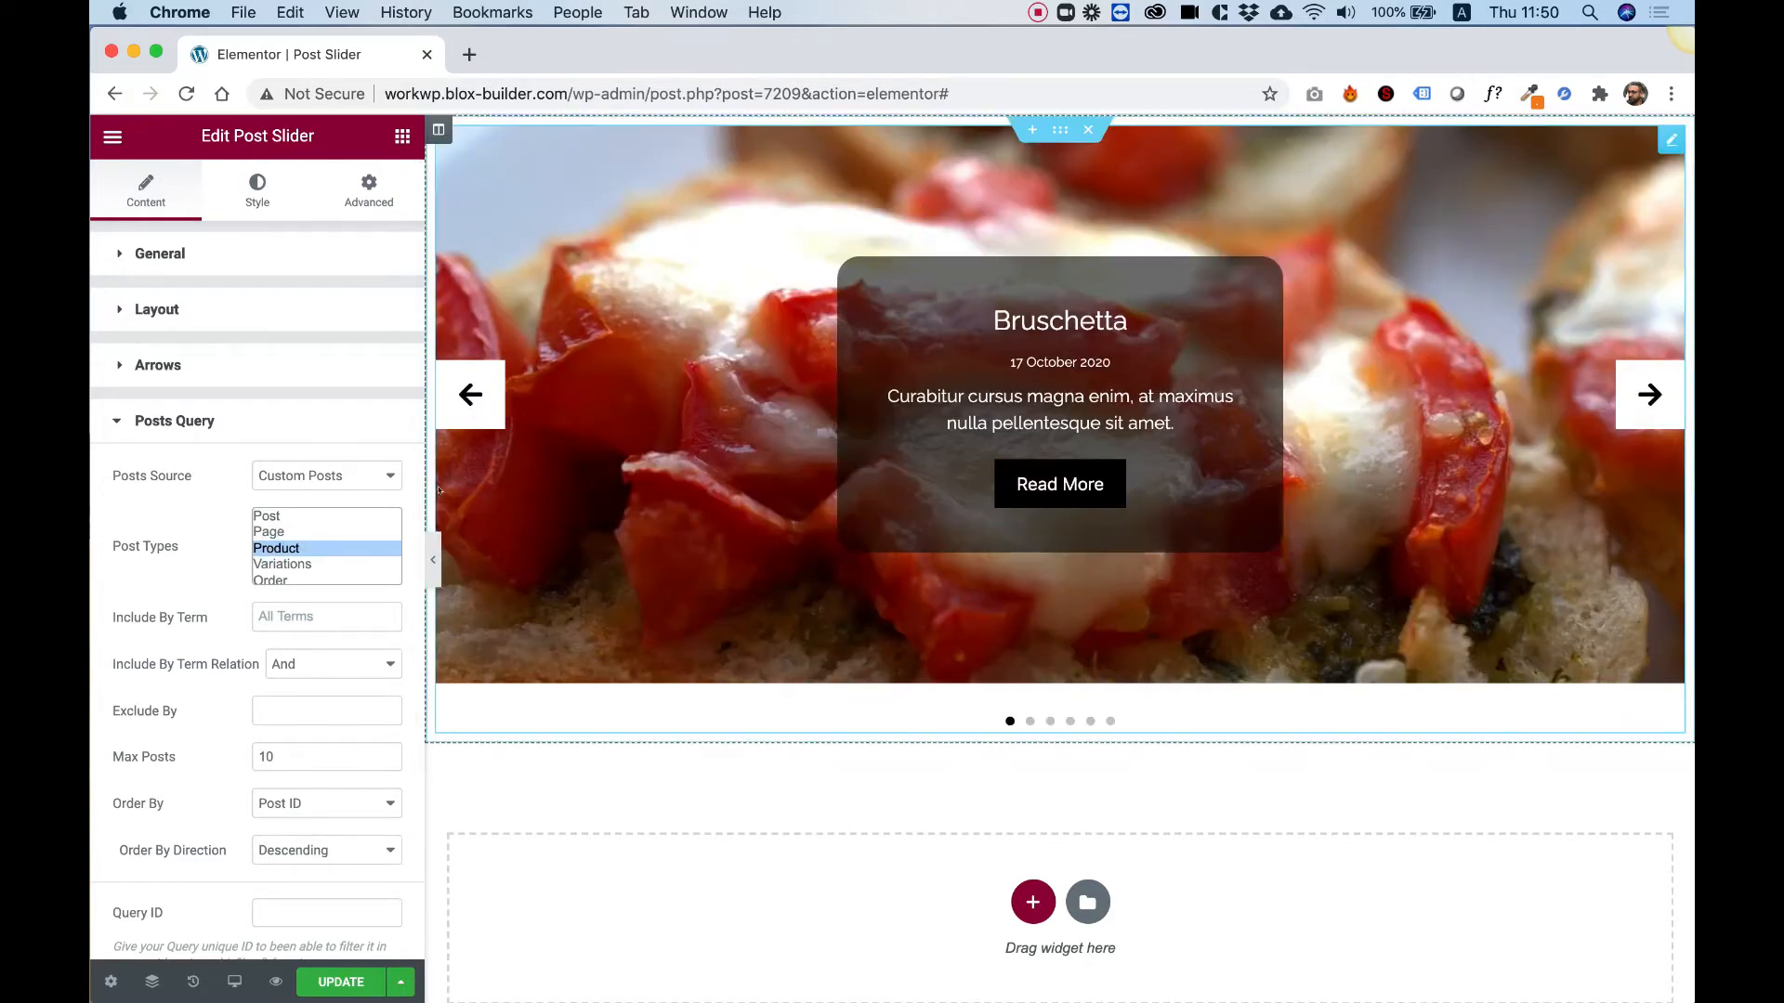
click(268, 517)
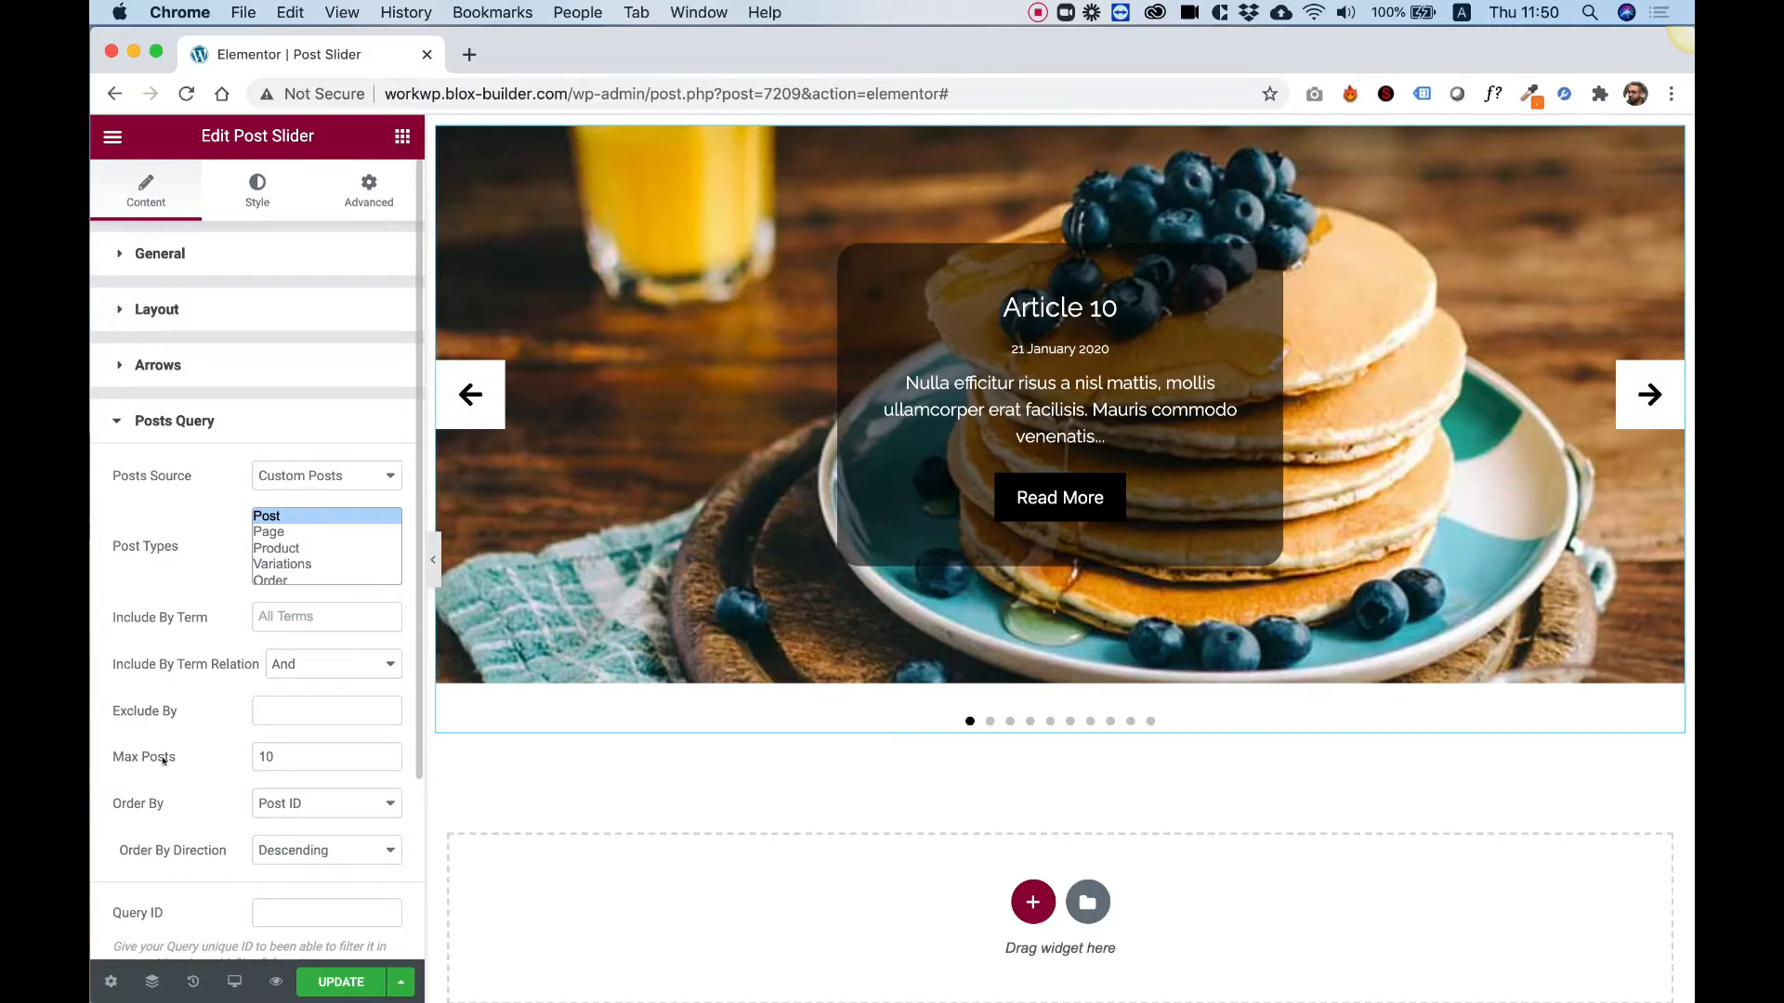
double_click(294, 751)
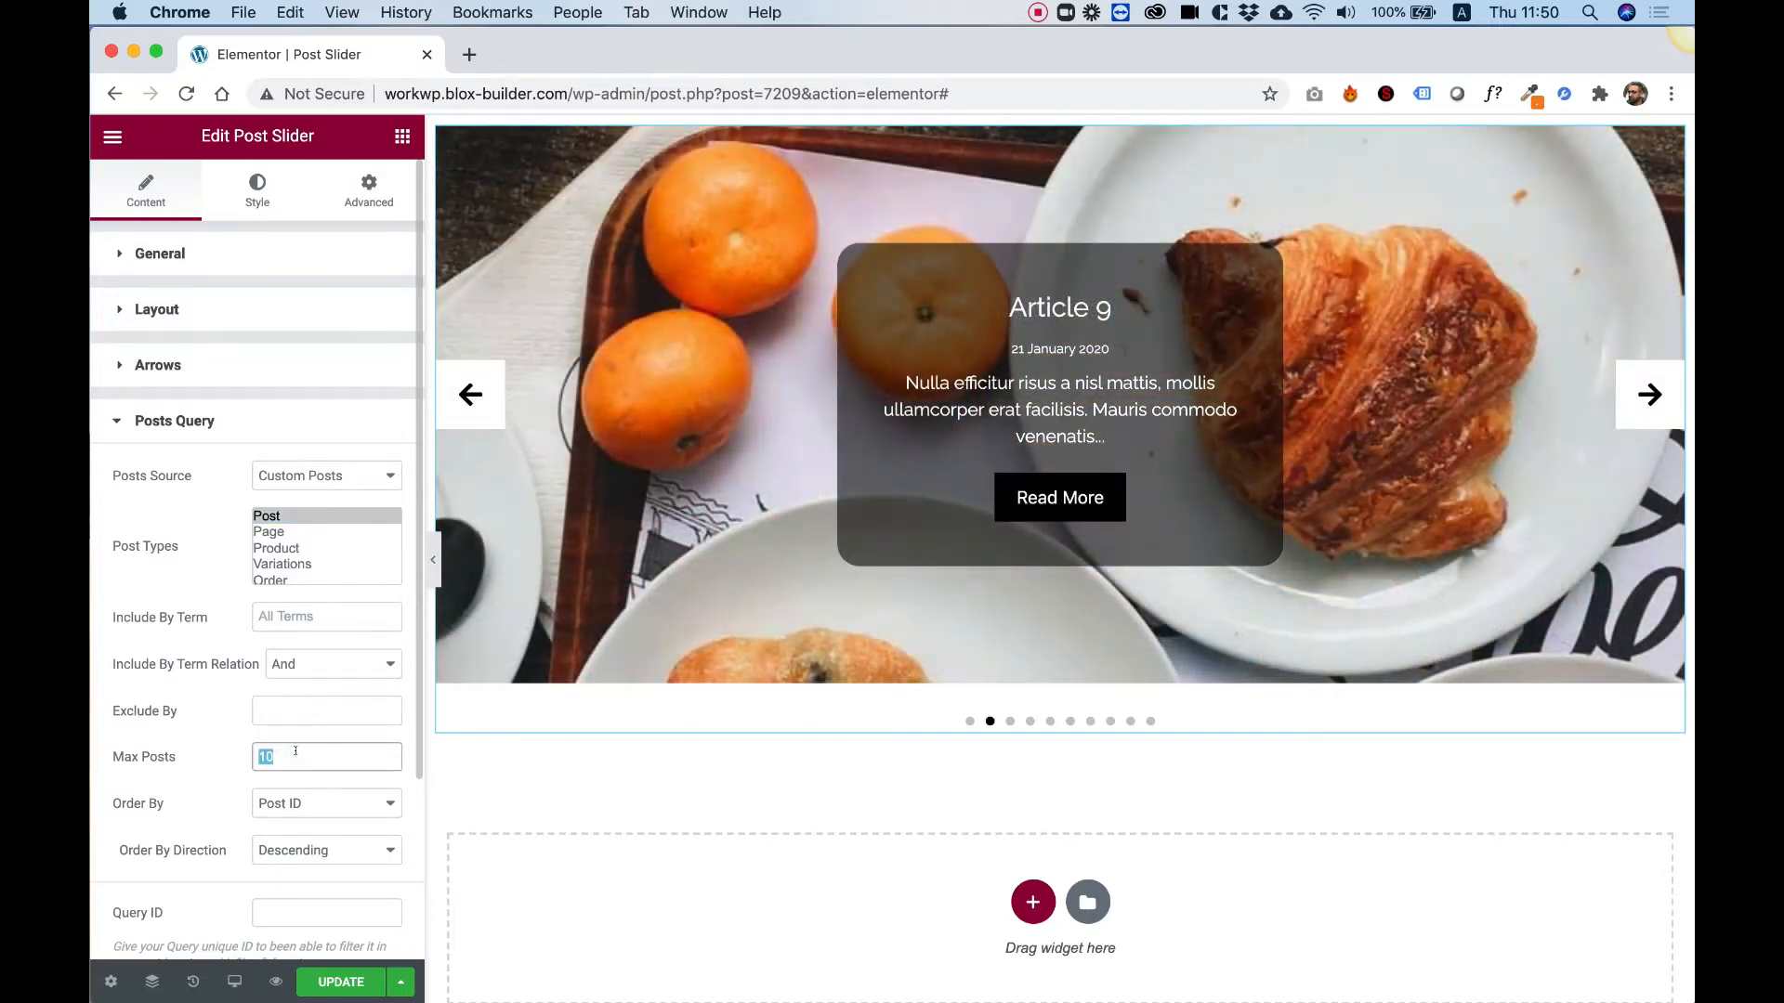
text(5)
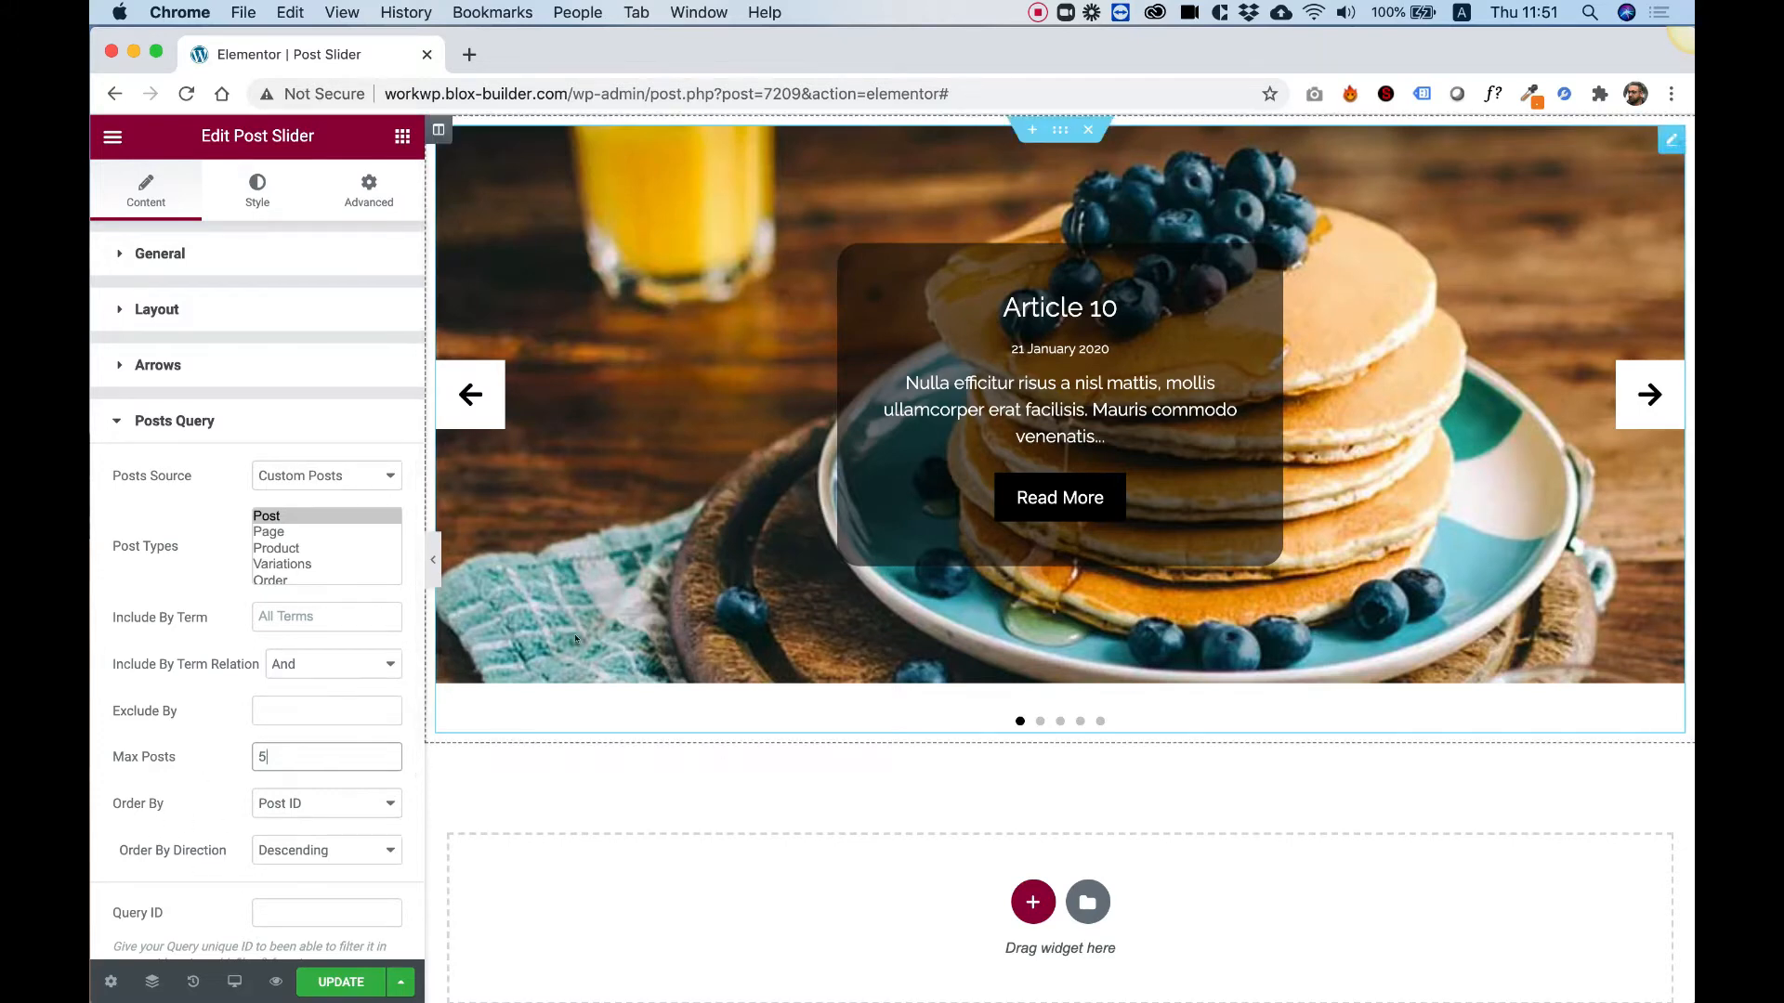
click(273, 805)
click(177, 816)
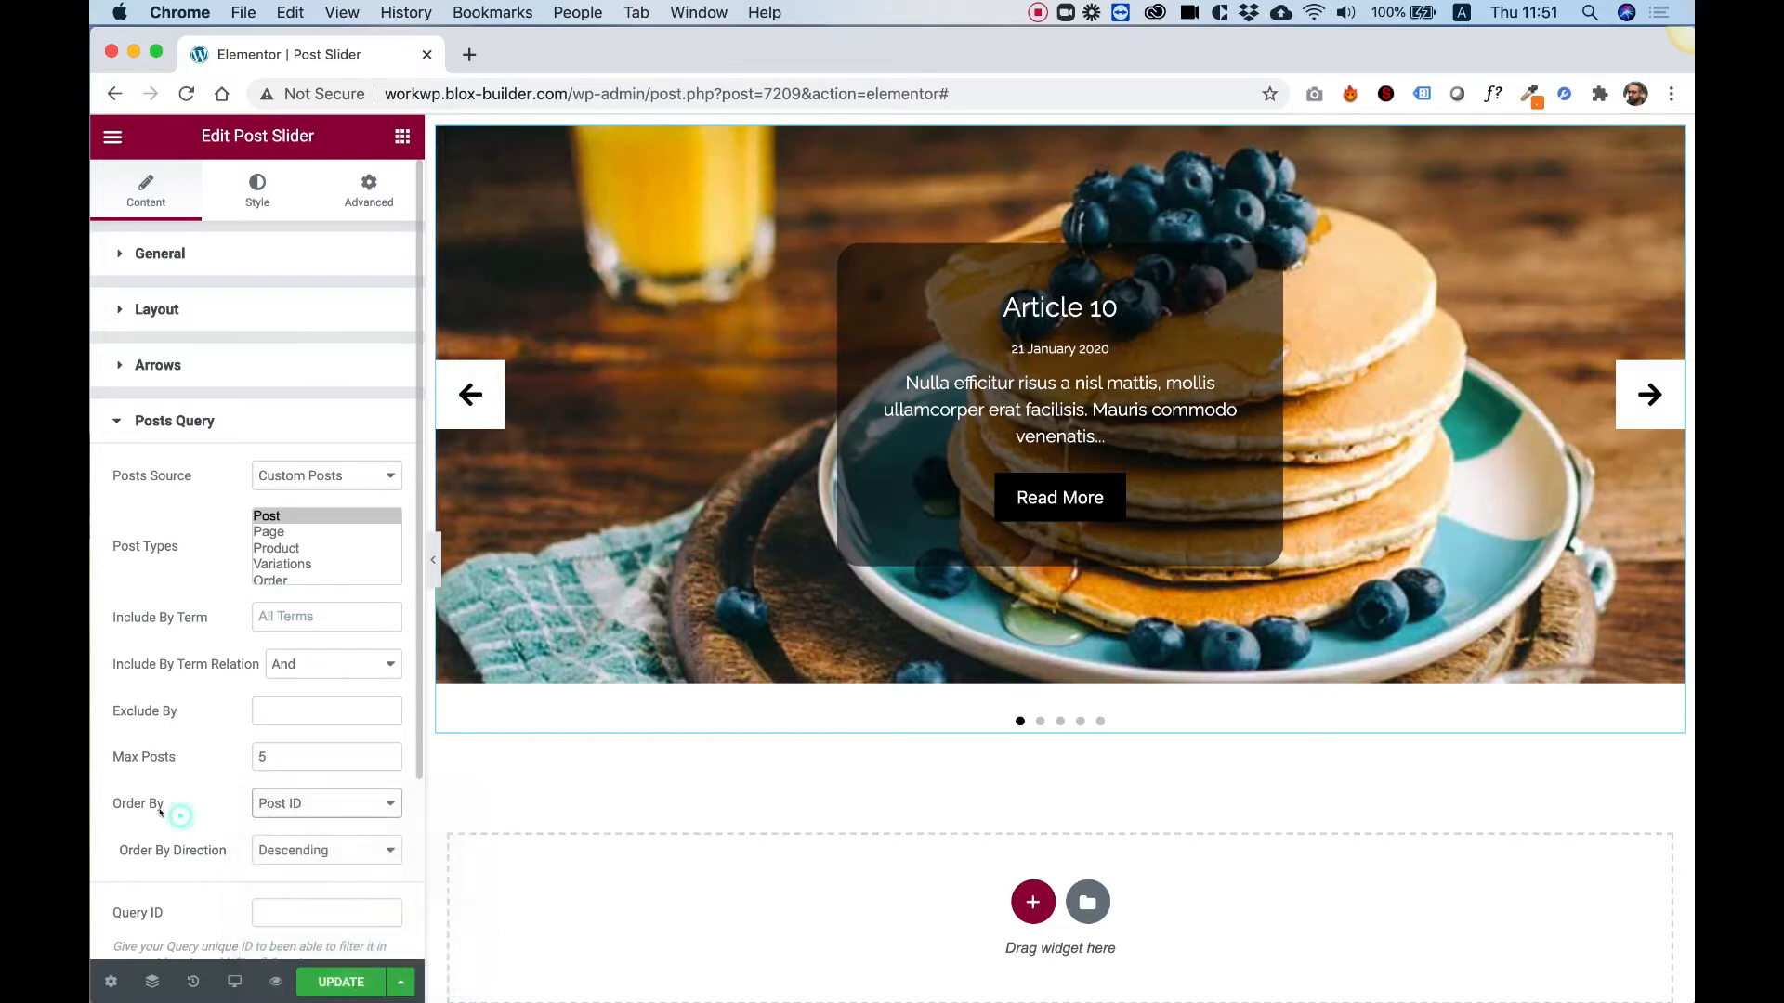
scroll(219, 867, down, 1)
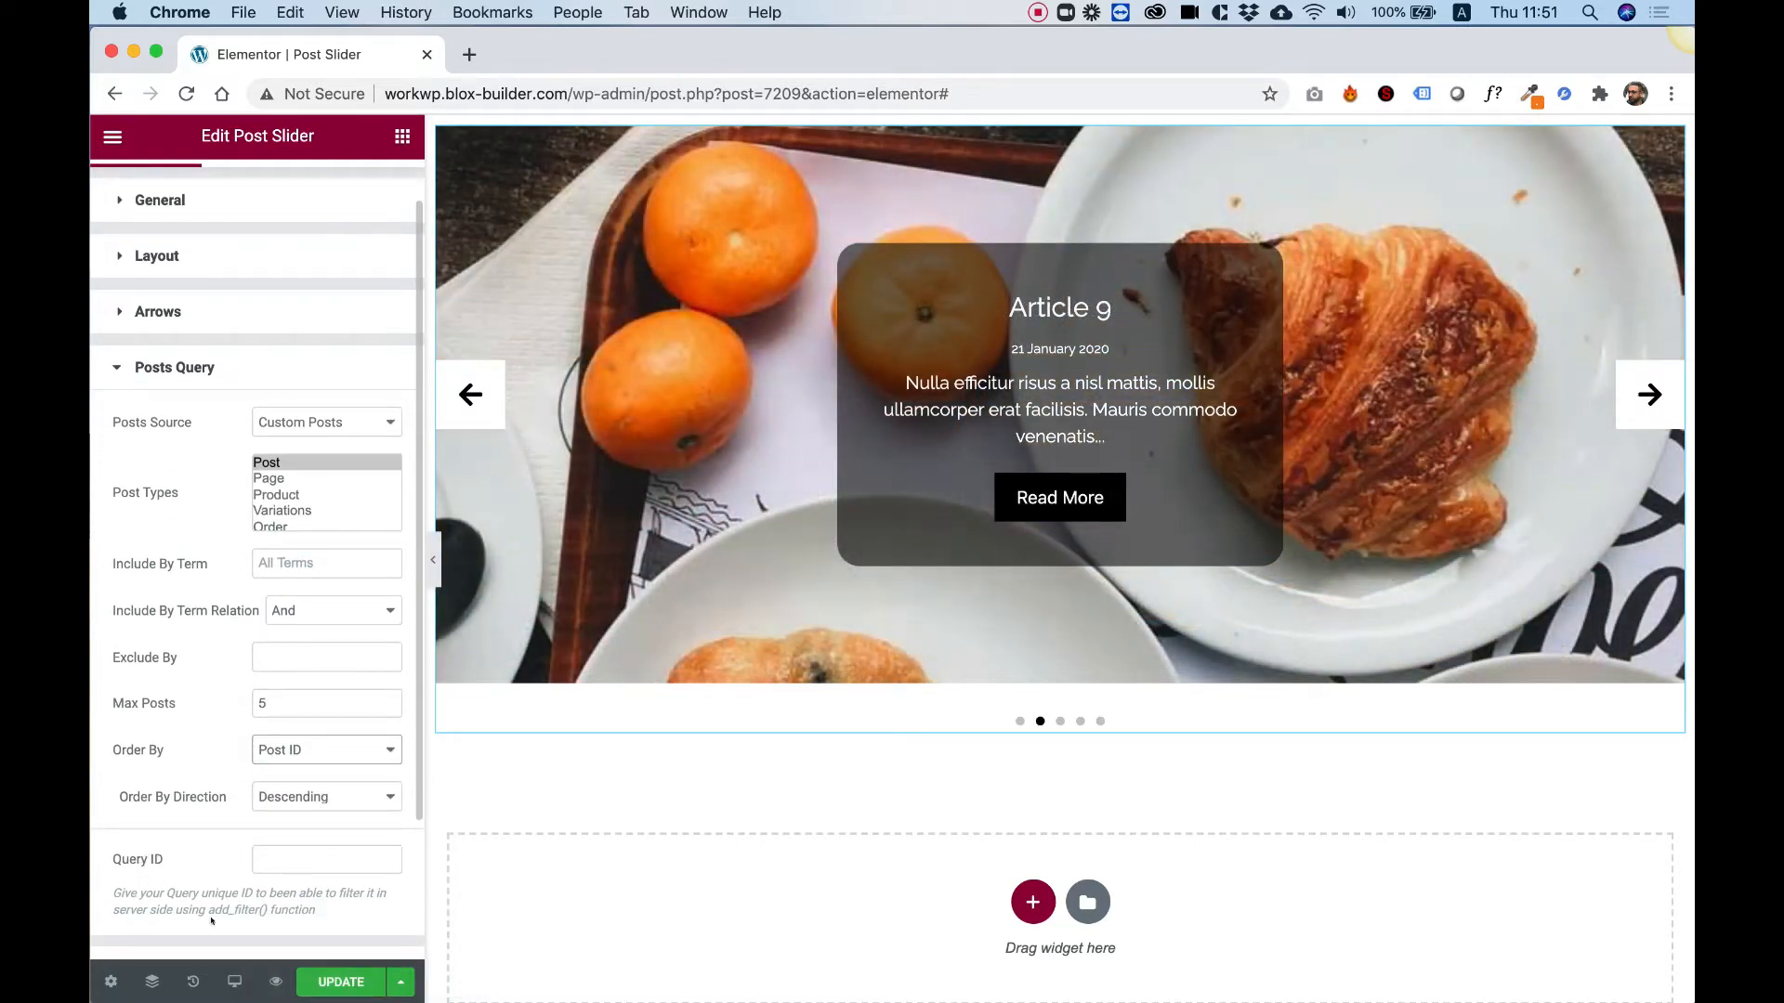
scroll(164, 848, up, 1)
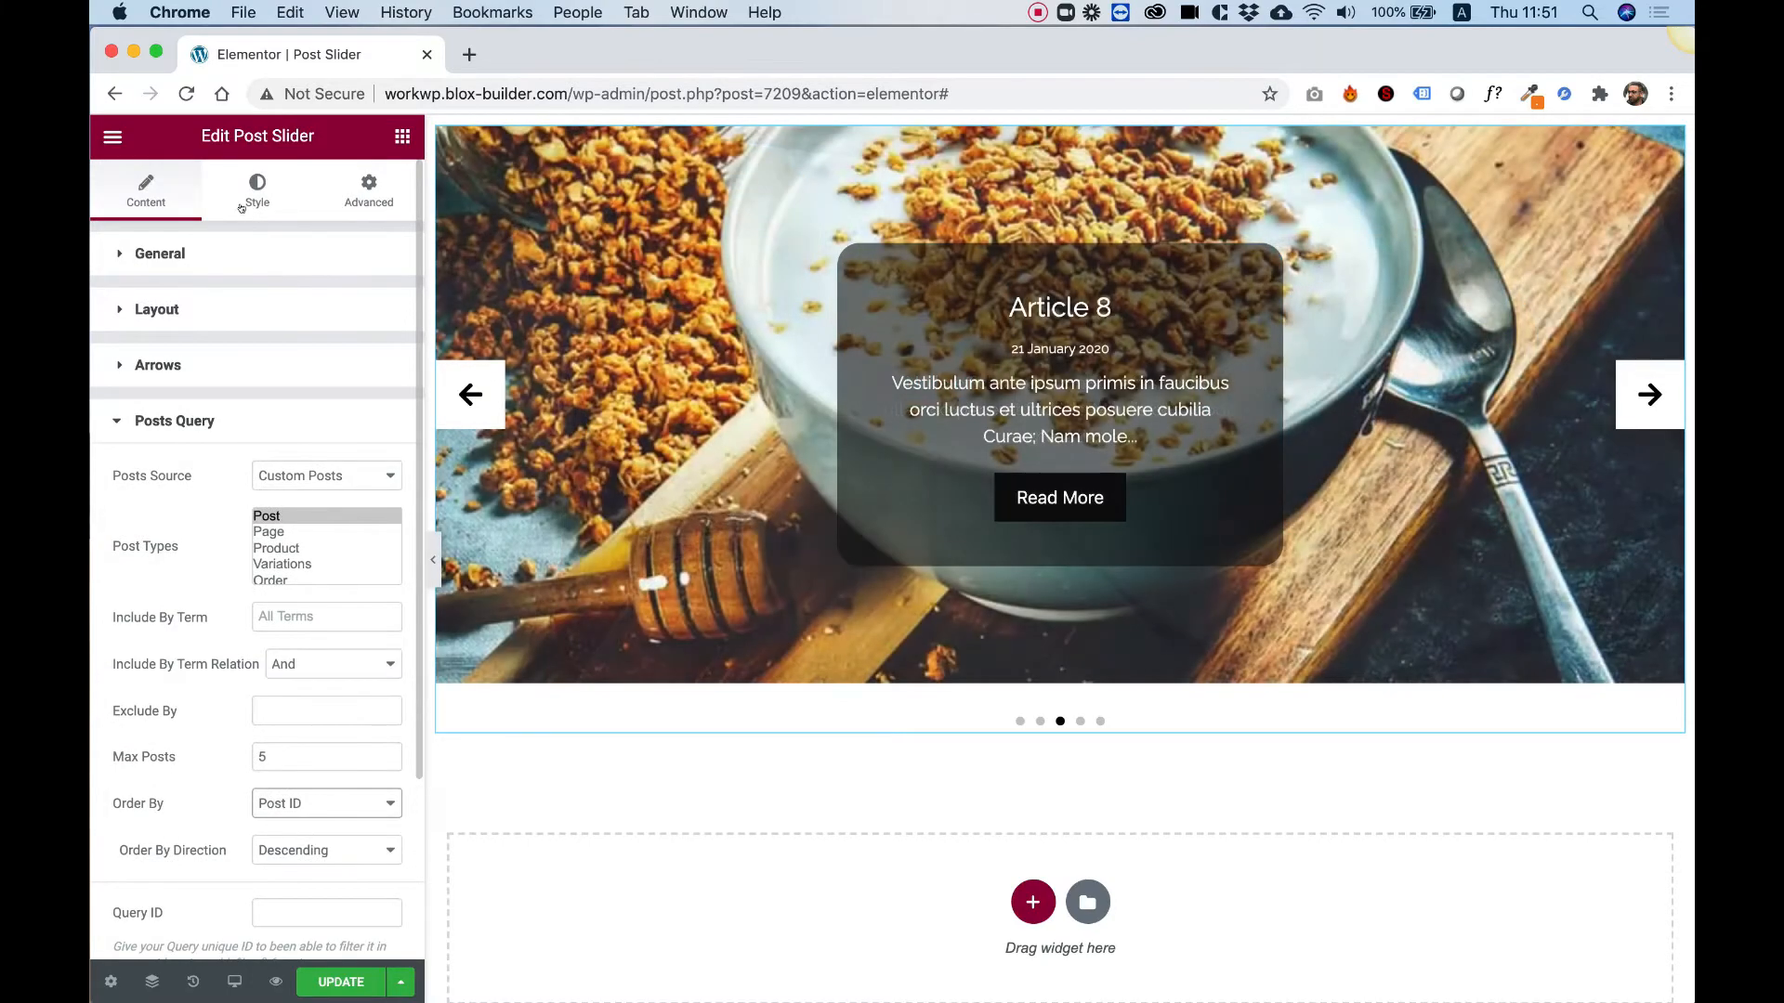
Step: Try the slider with Autoplay off, then with Autoplay Hover Pause off, turning each one back on
click(170, 247)
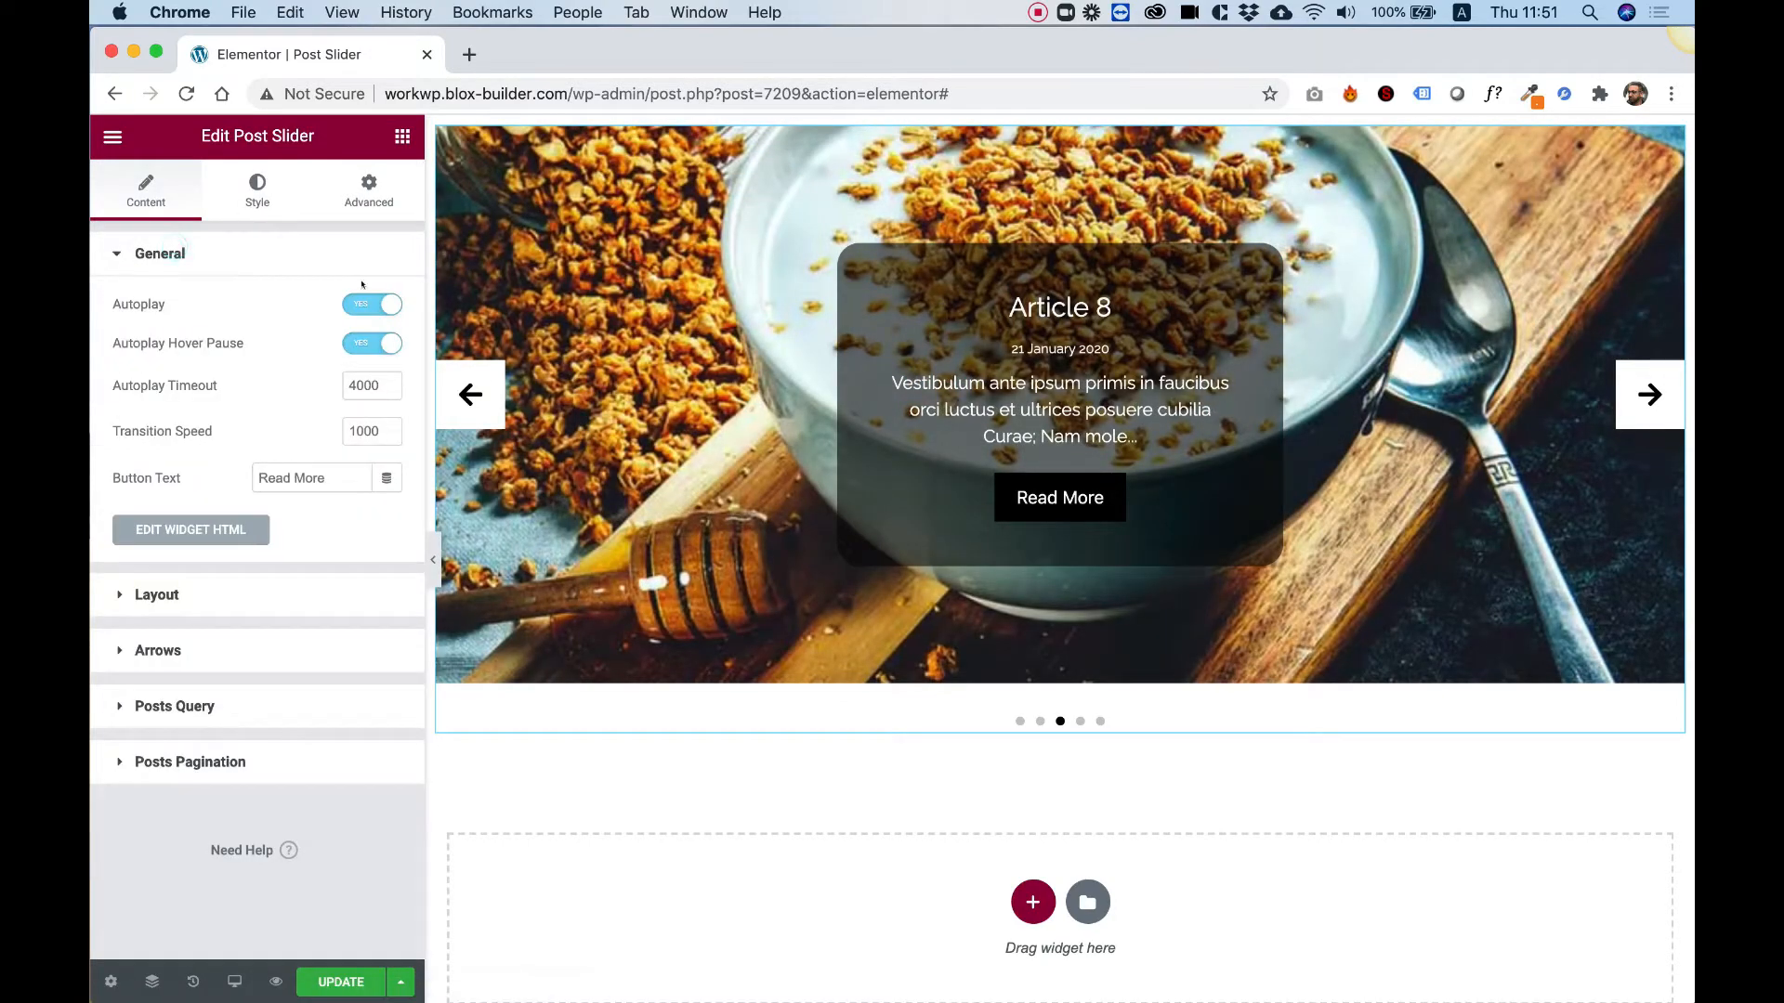
click(378, 309)
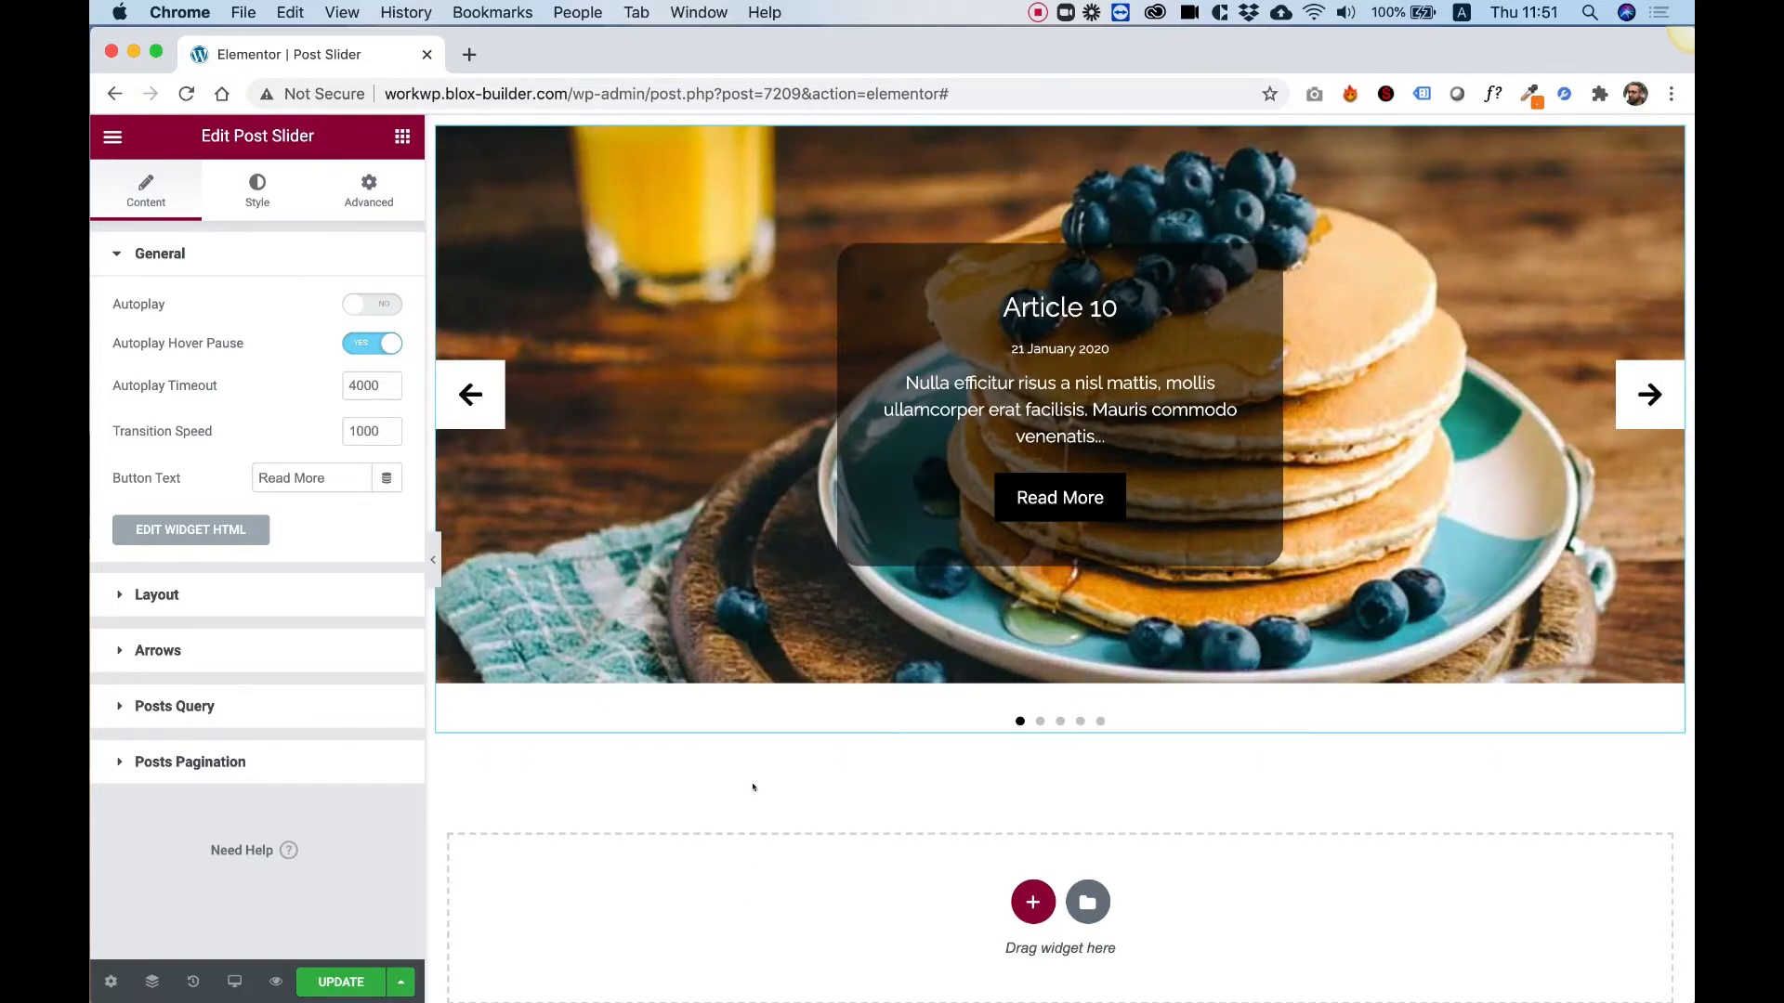
click(355, 305)
click(365, 343)
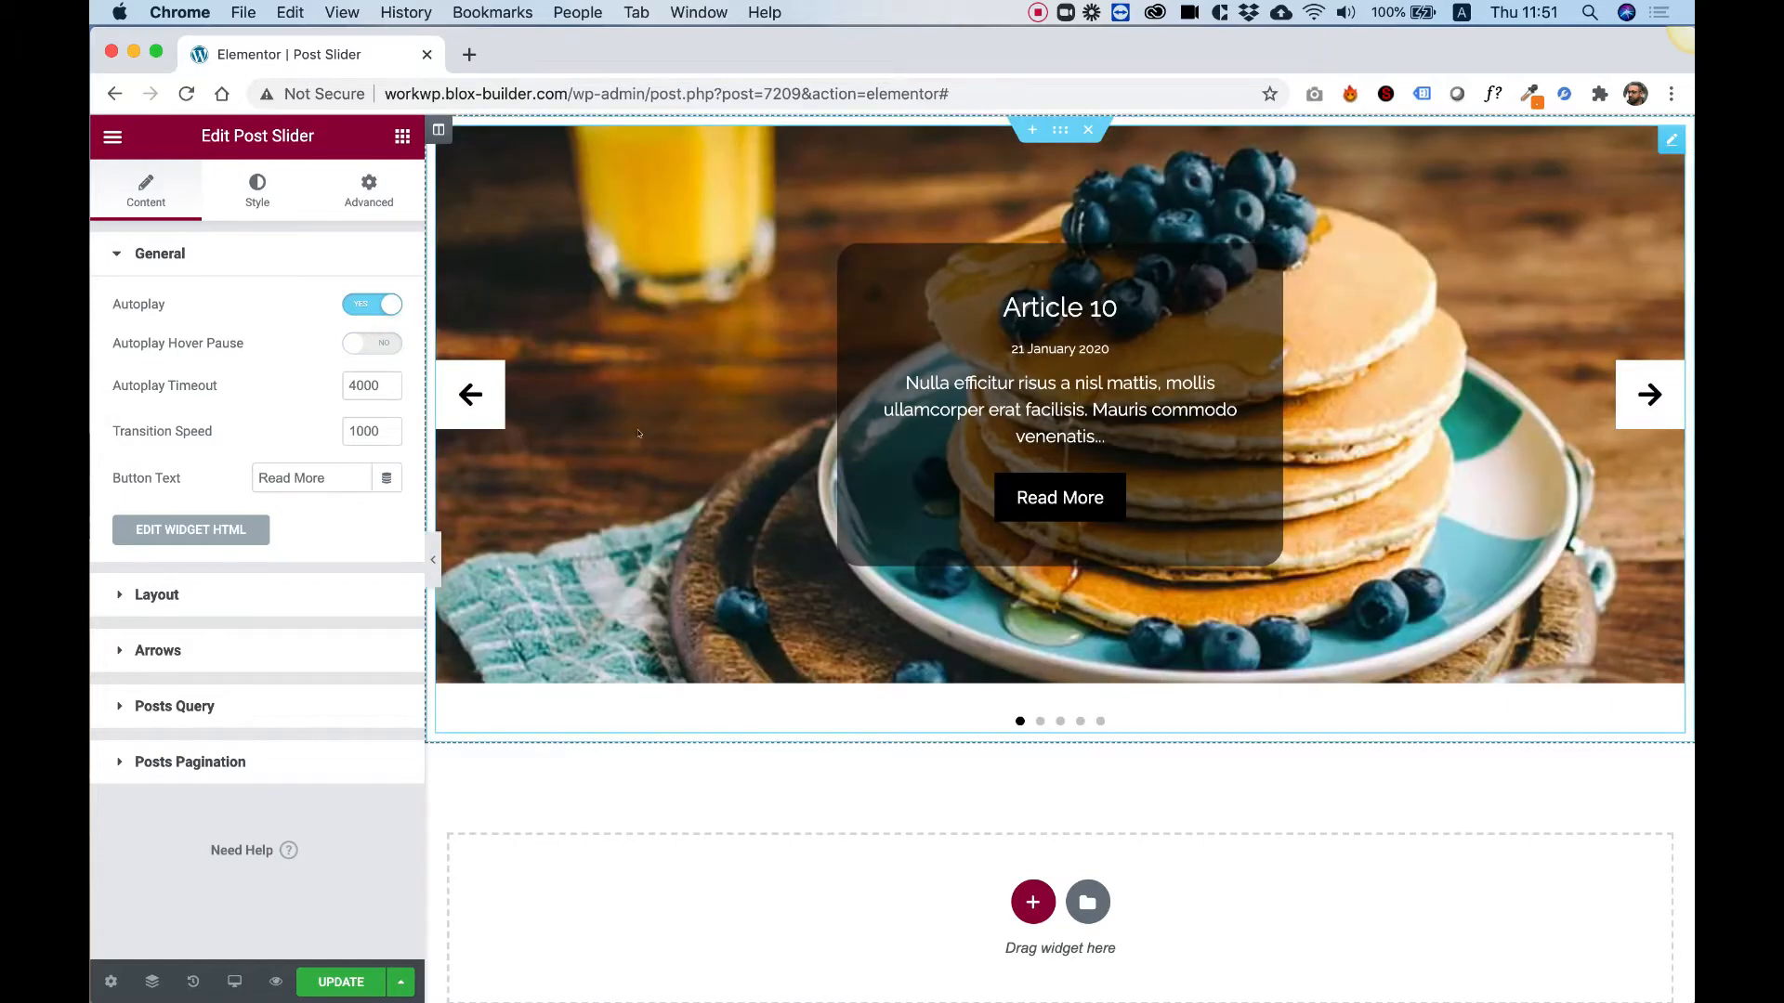
click(382, 344)
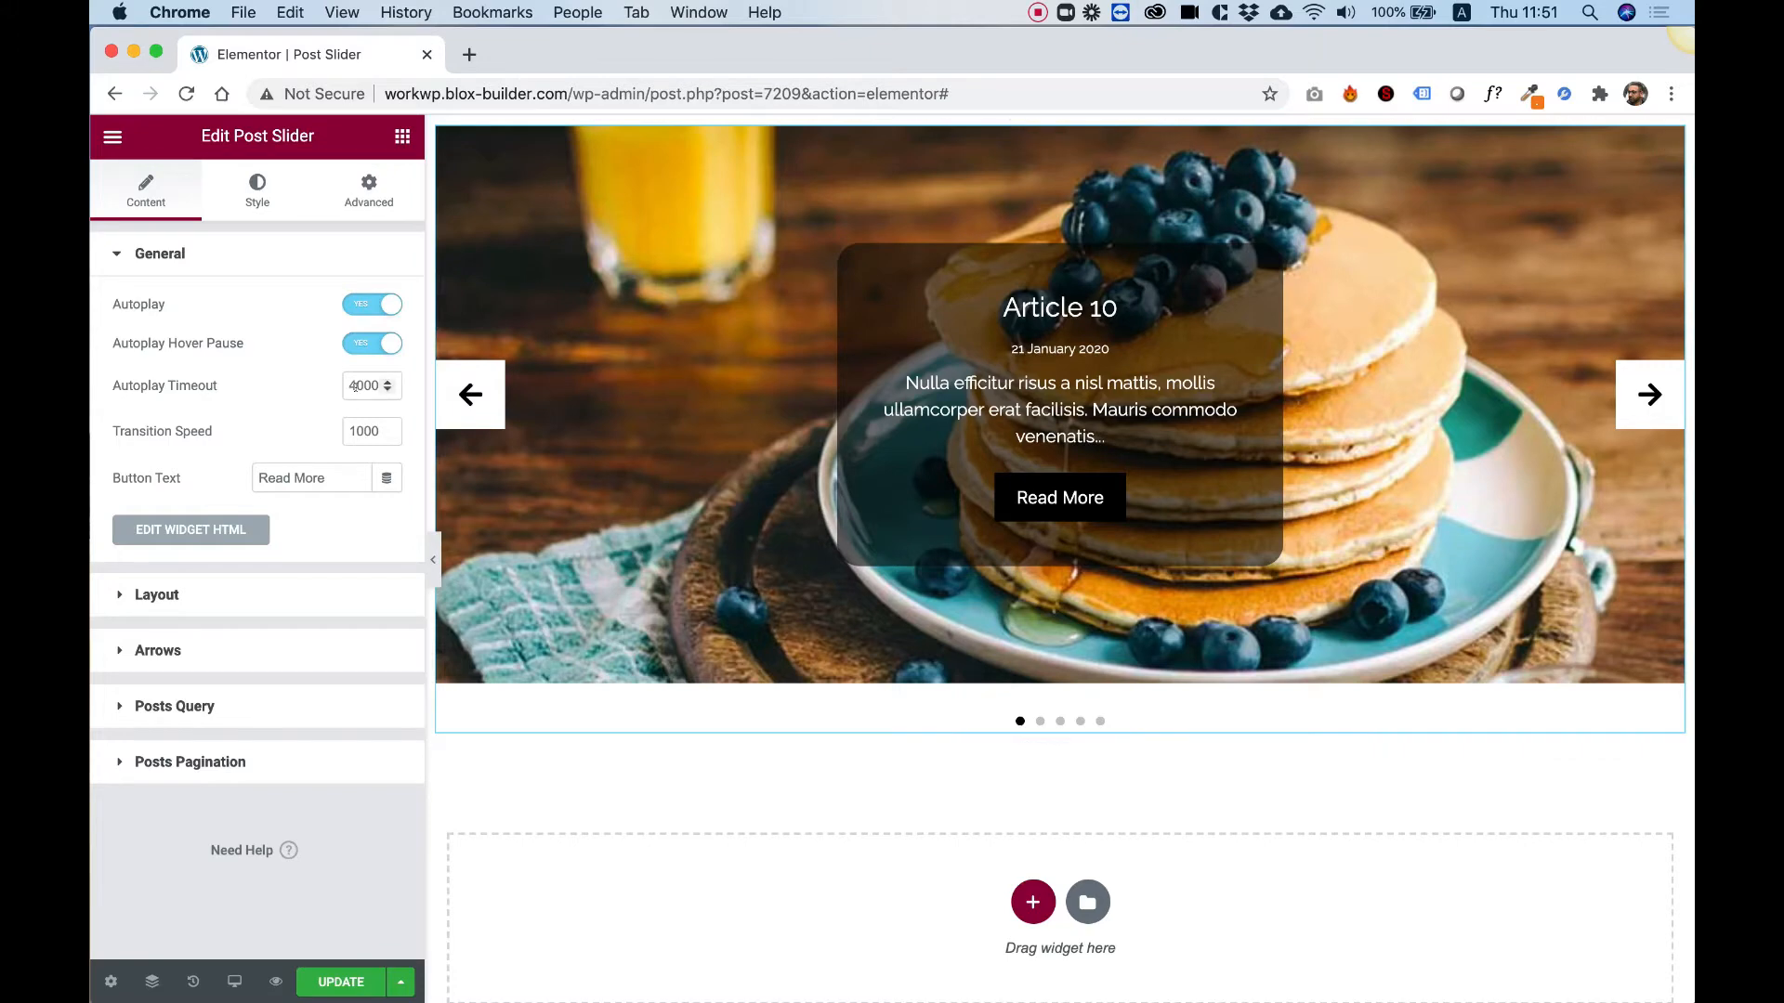
Step: Set the slider's Autoplay Timeout to 1000 and turn Autoplay off
drag(359, 385, 309, 389)
text(1)
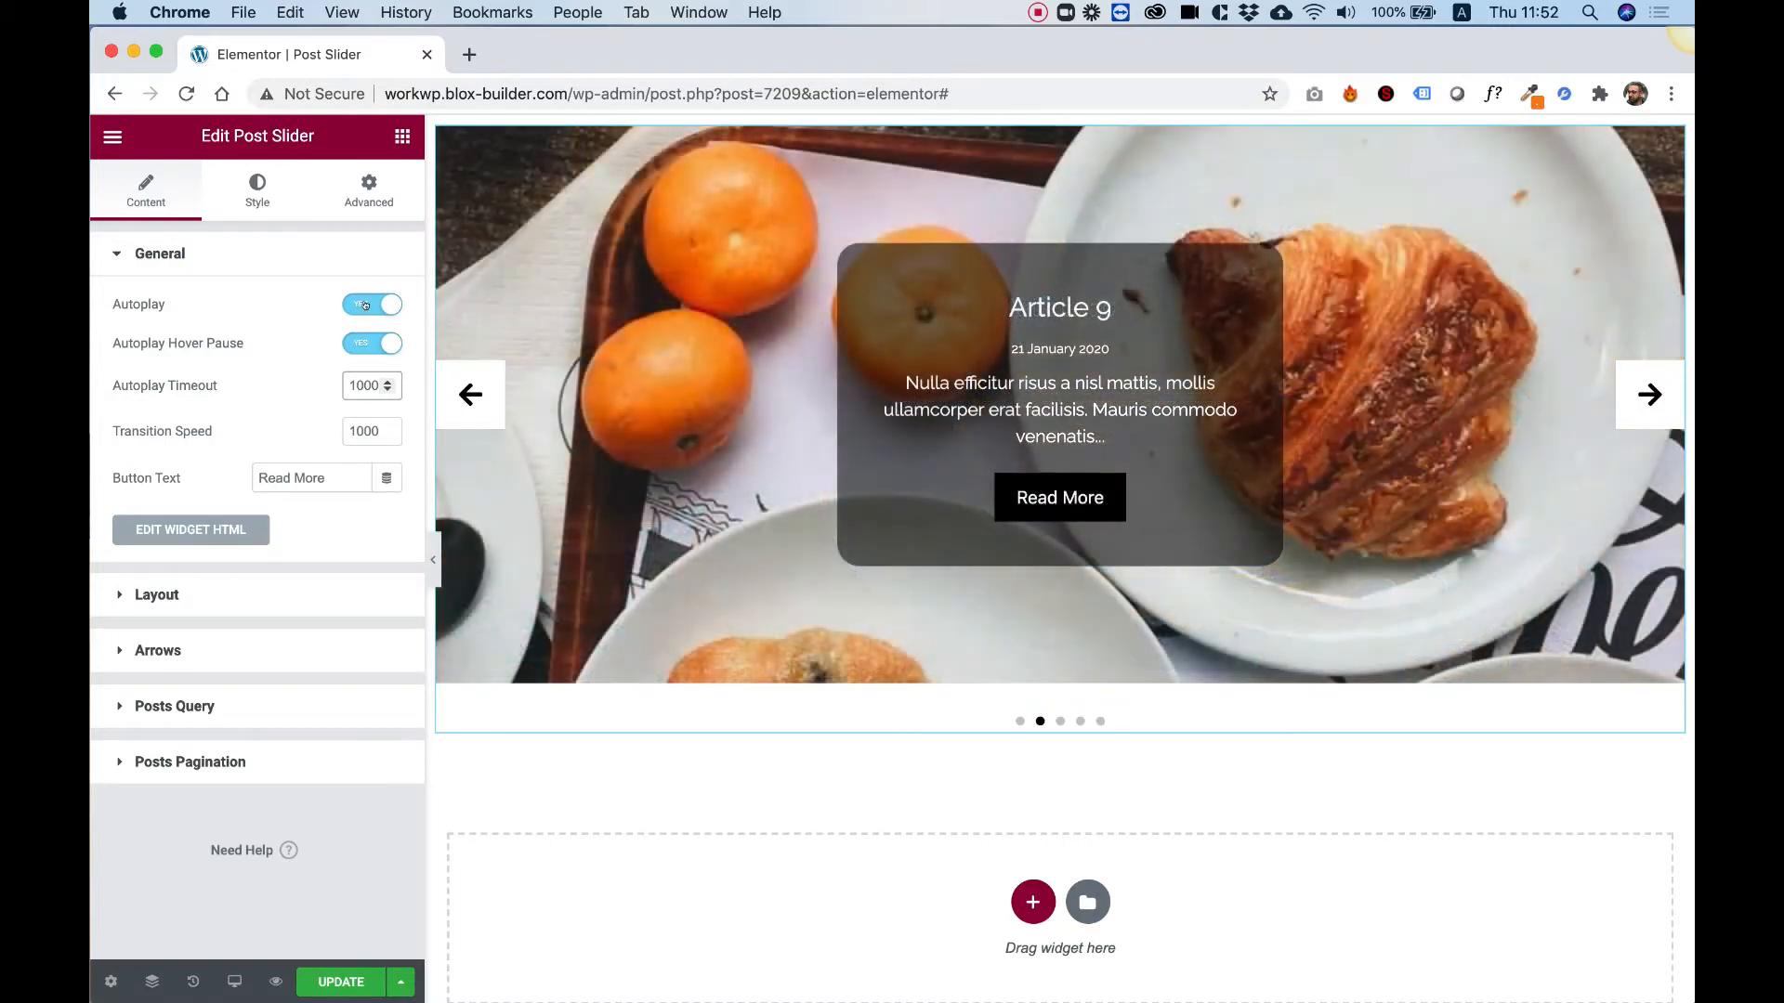
click(366, 305)
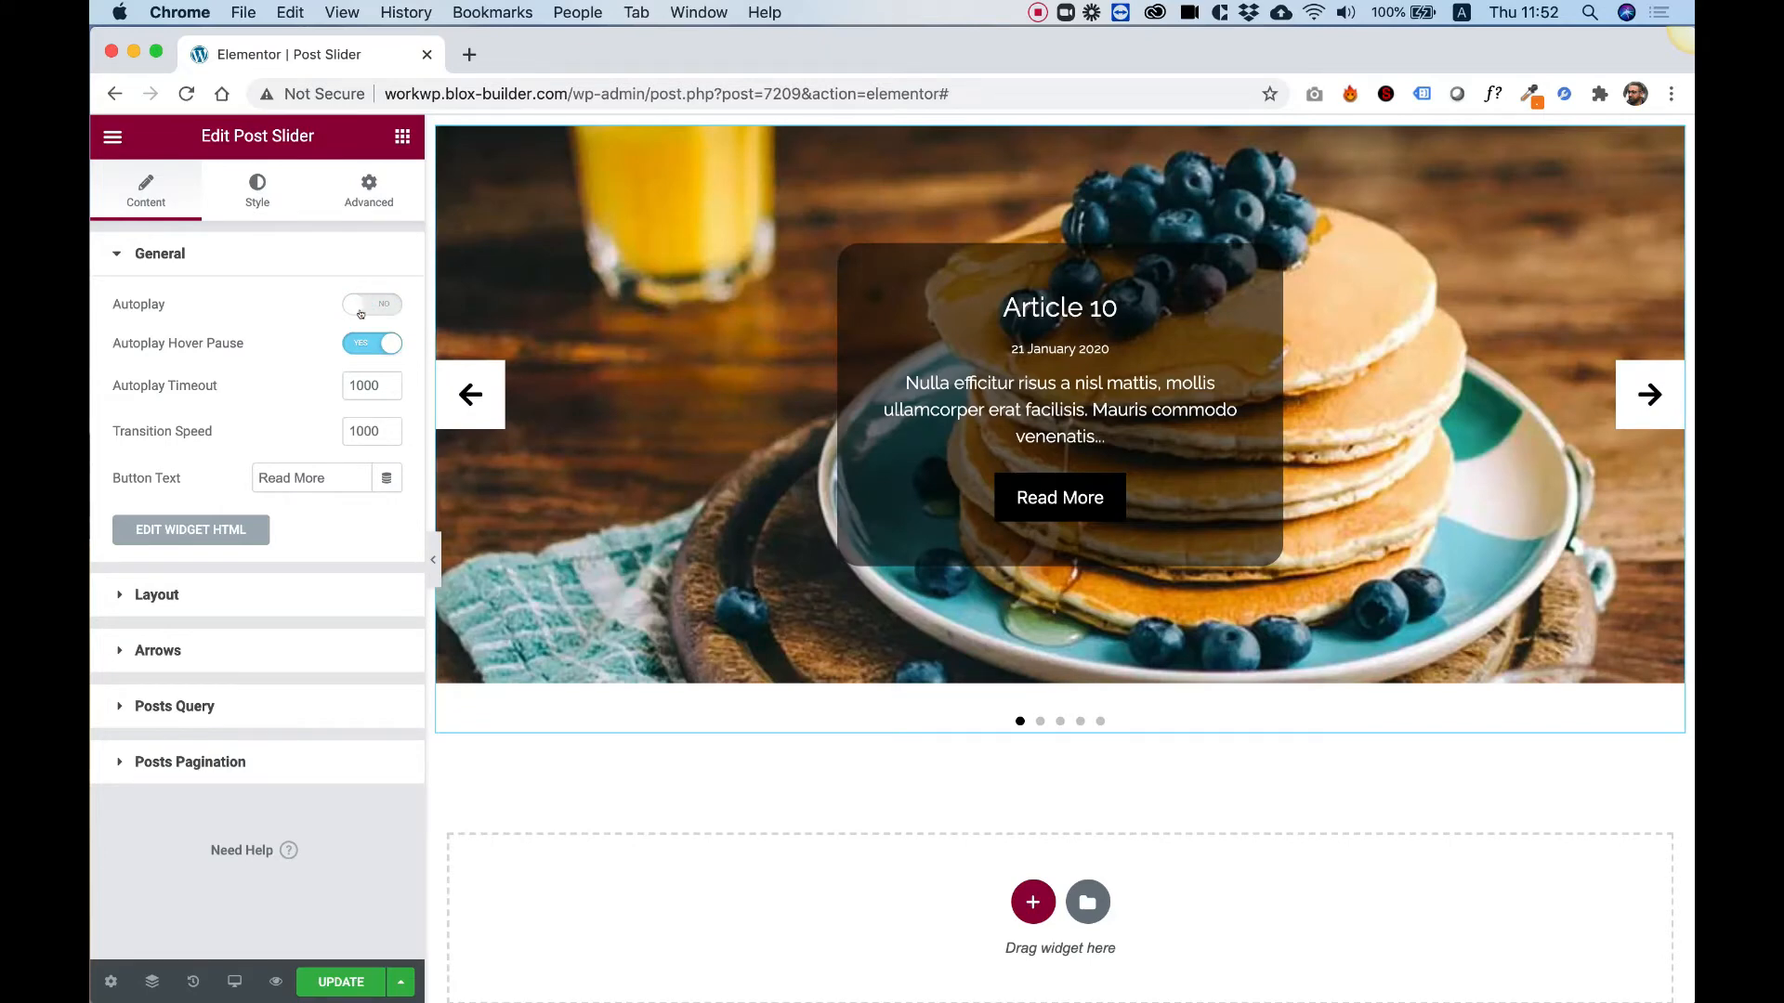
Step: Try hiding the slider's title, date and arrows one at a time, showing each again
click(155, 595)
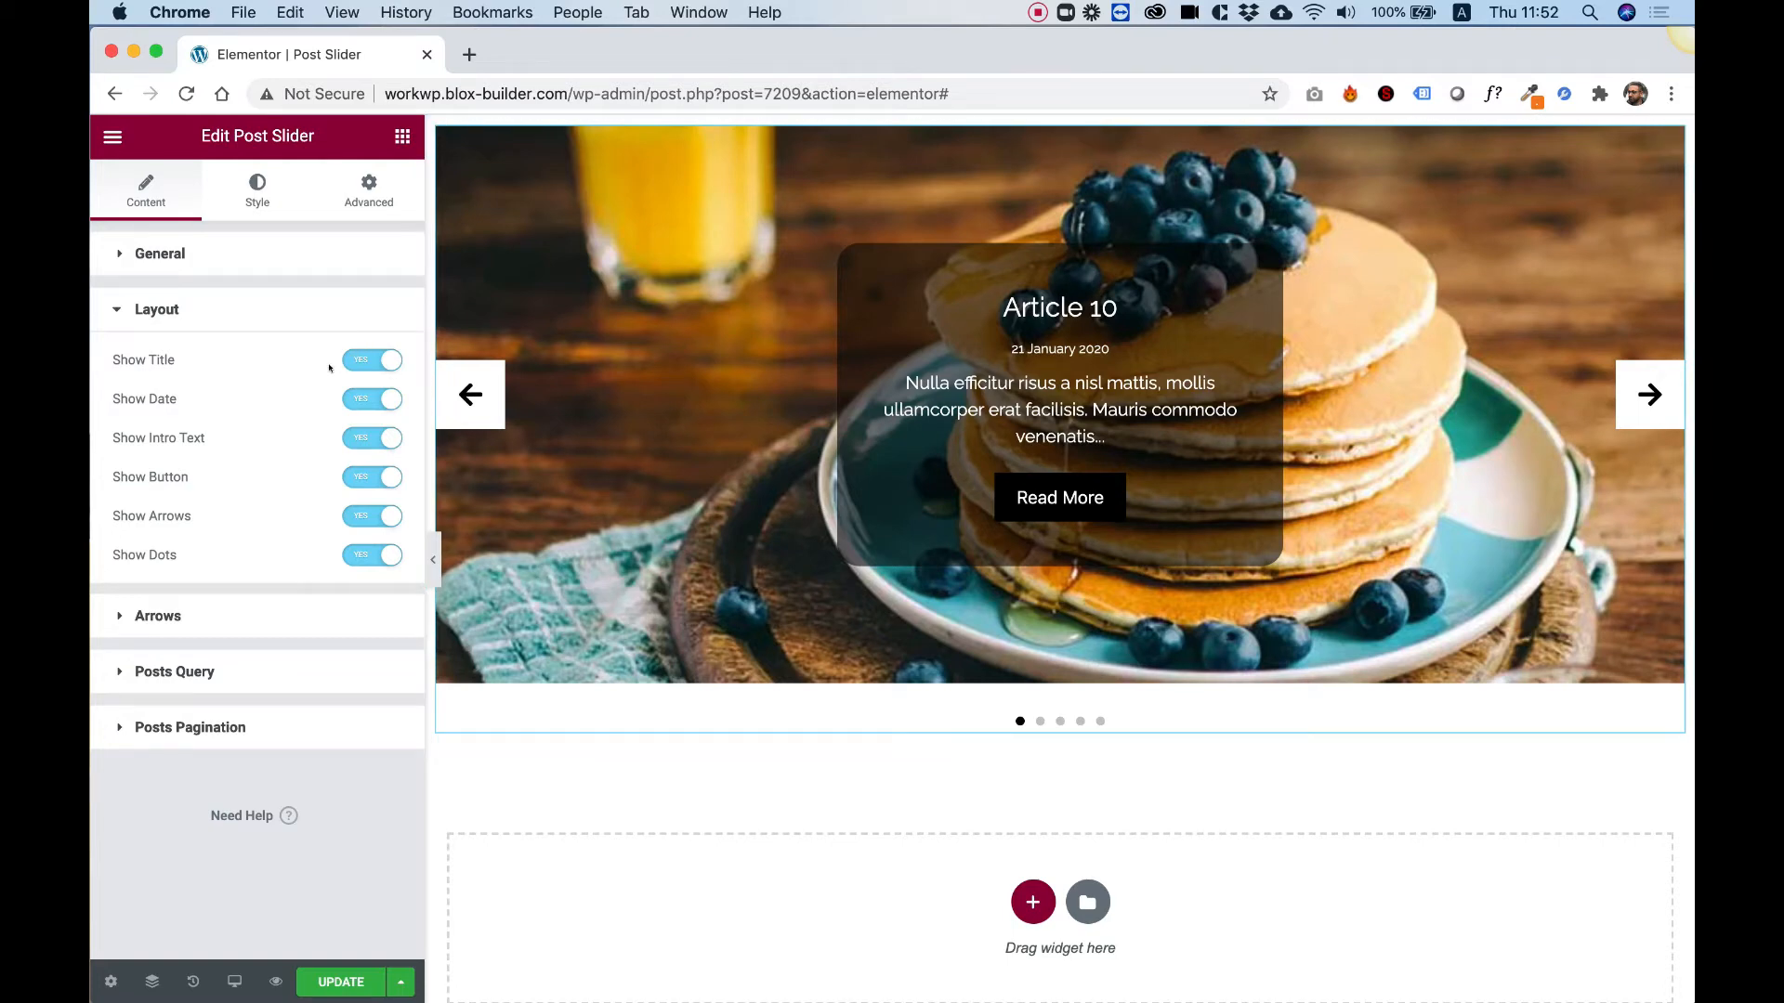
click(366, 359)
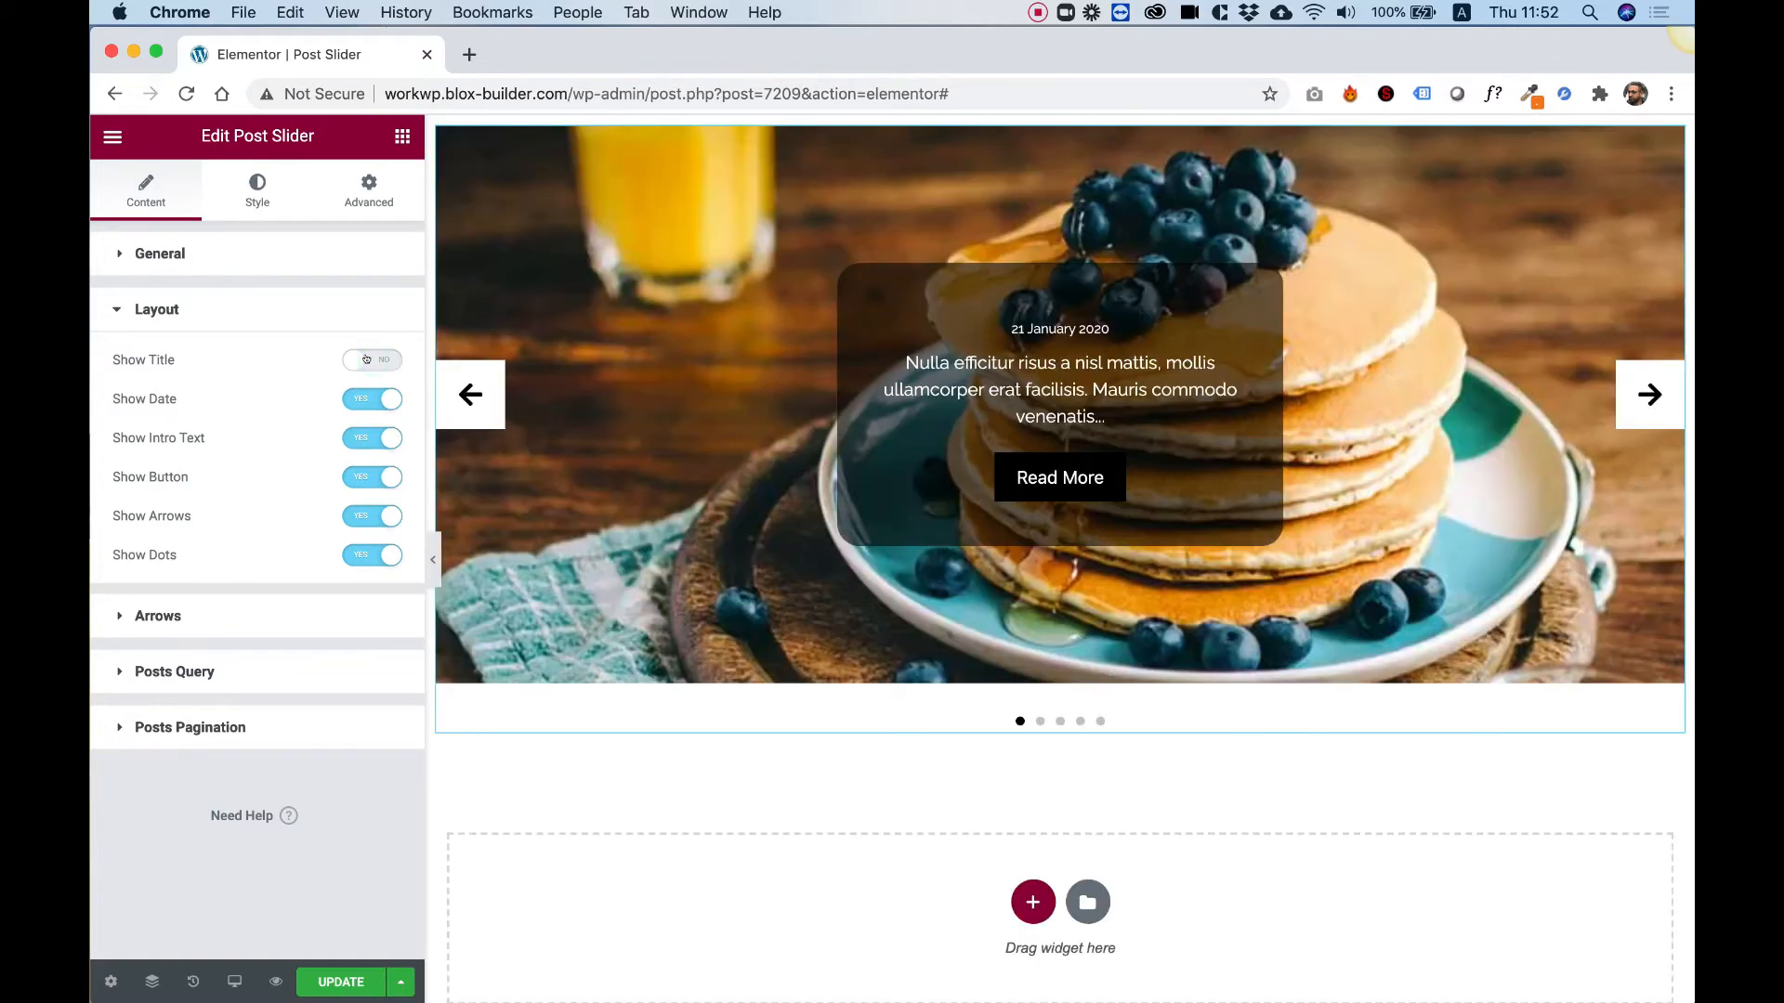
click(366, 360)
click(364, 398)
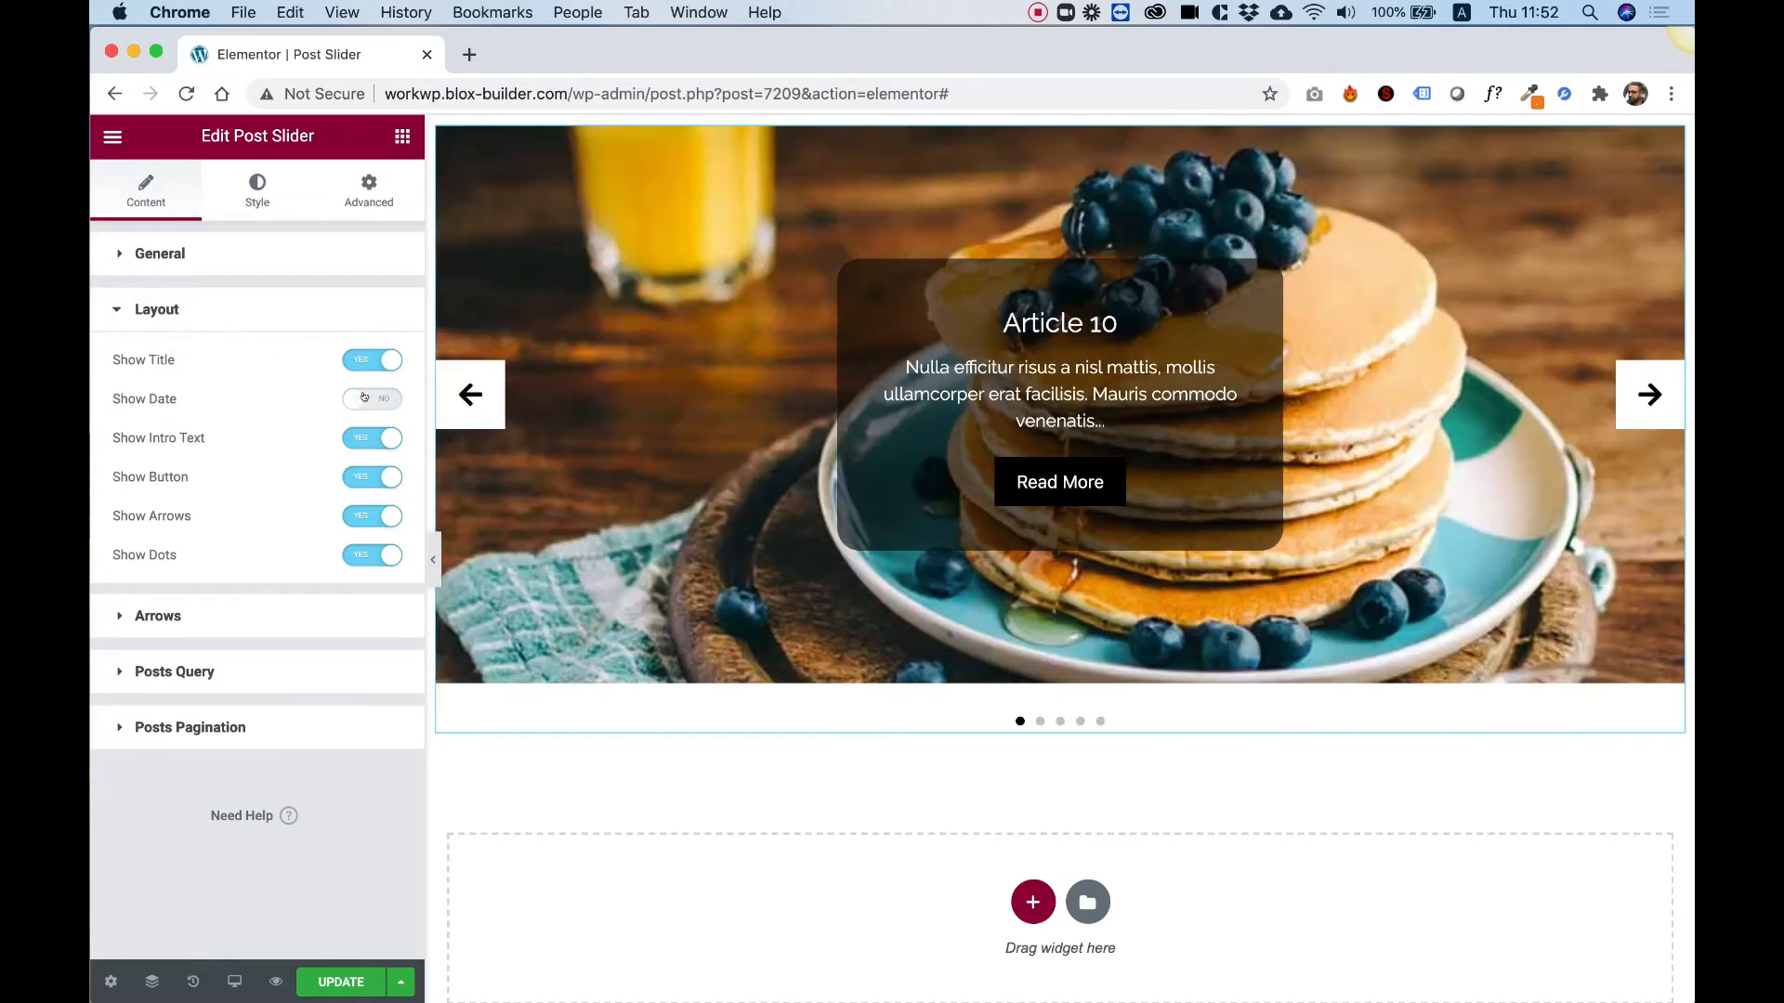
click(363, 397)
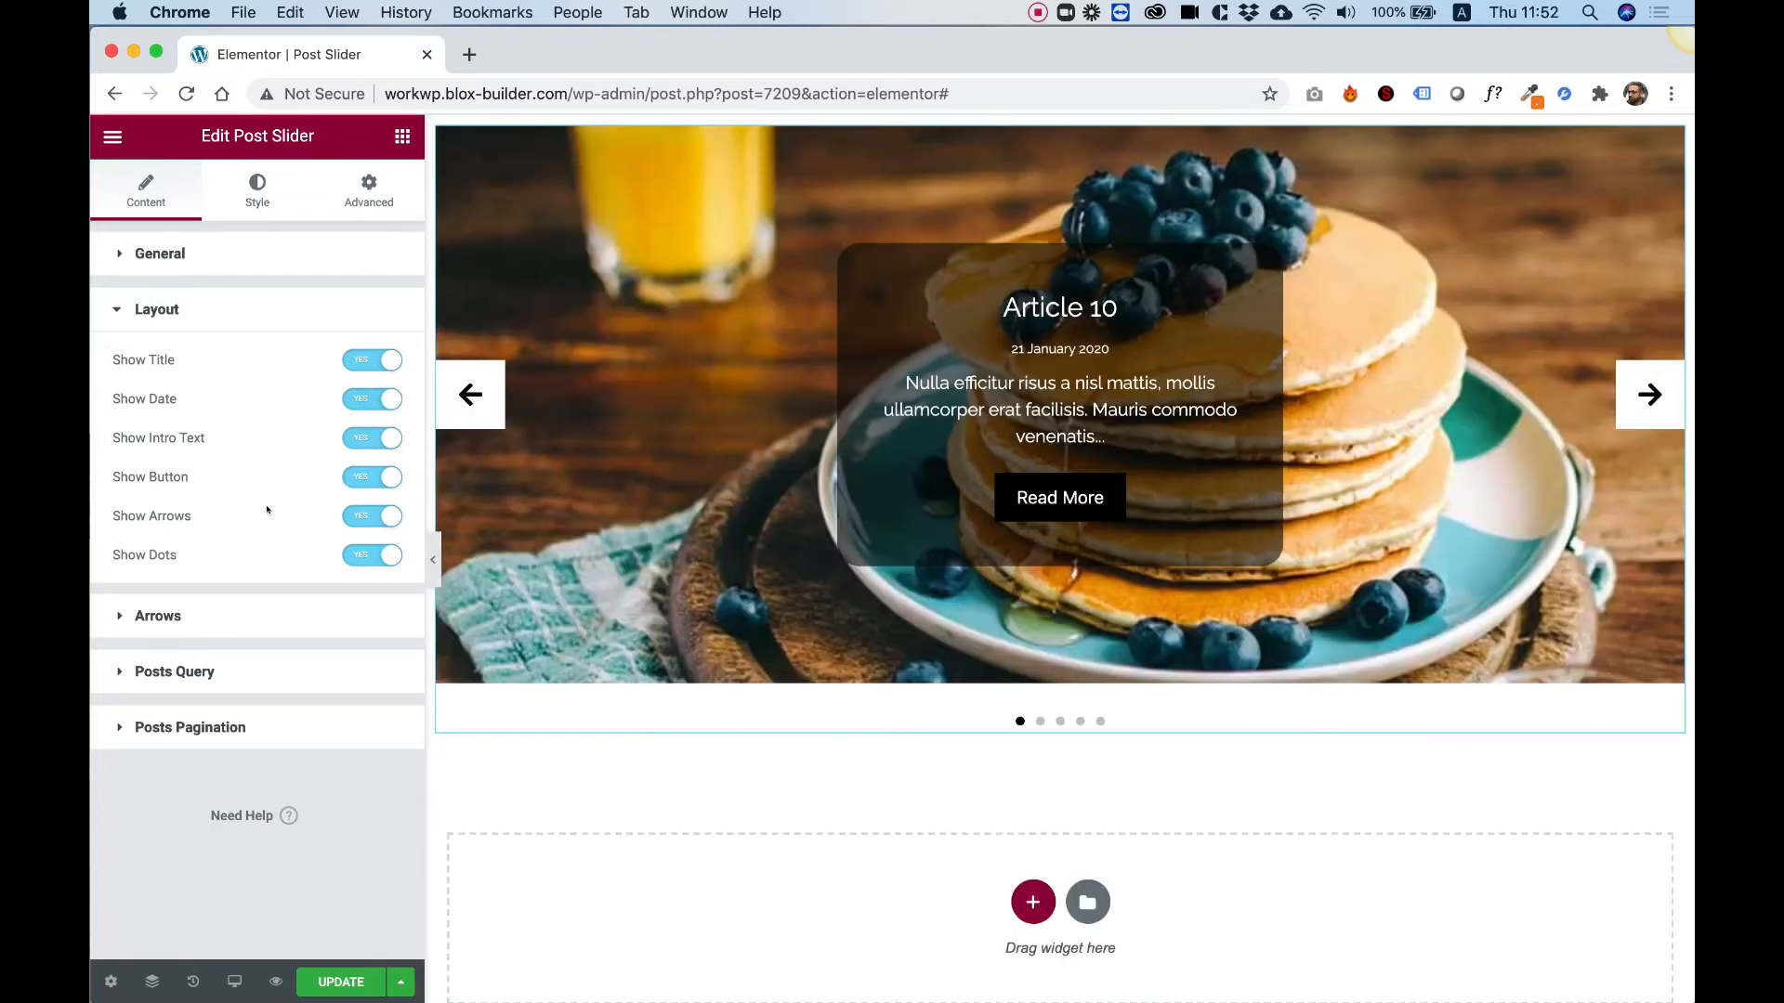
click(371, 516)
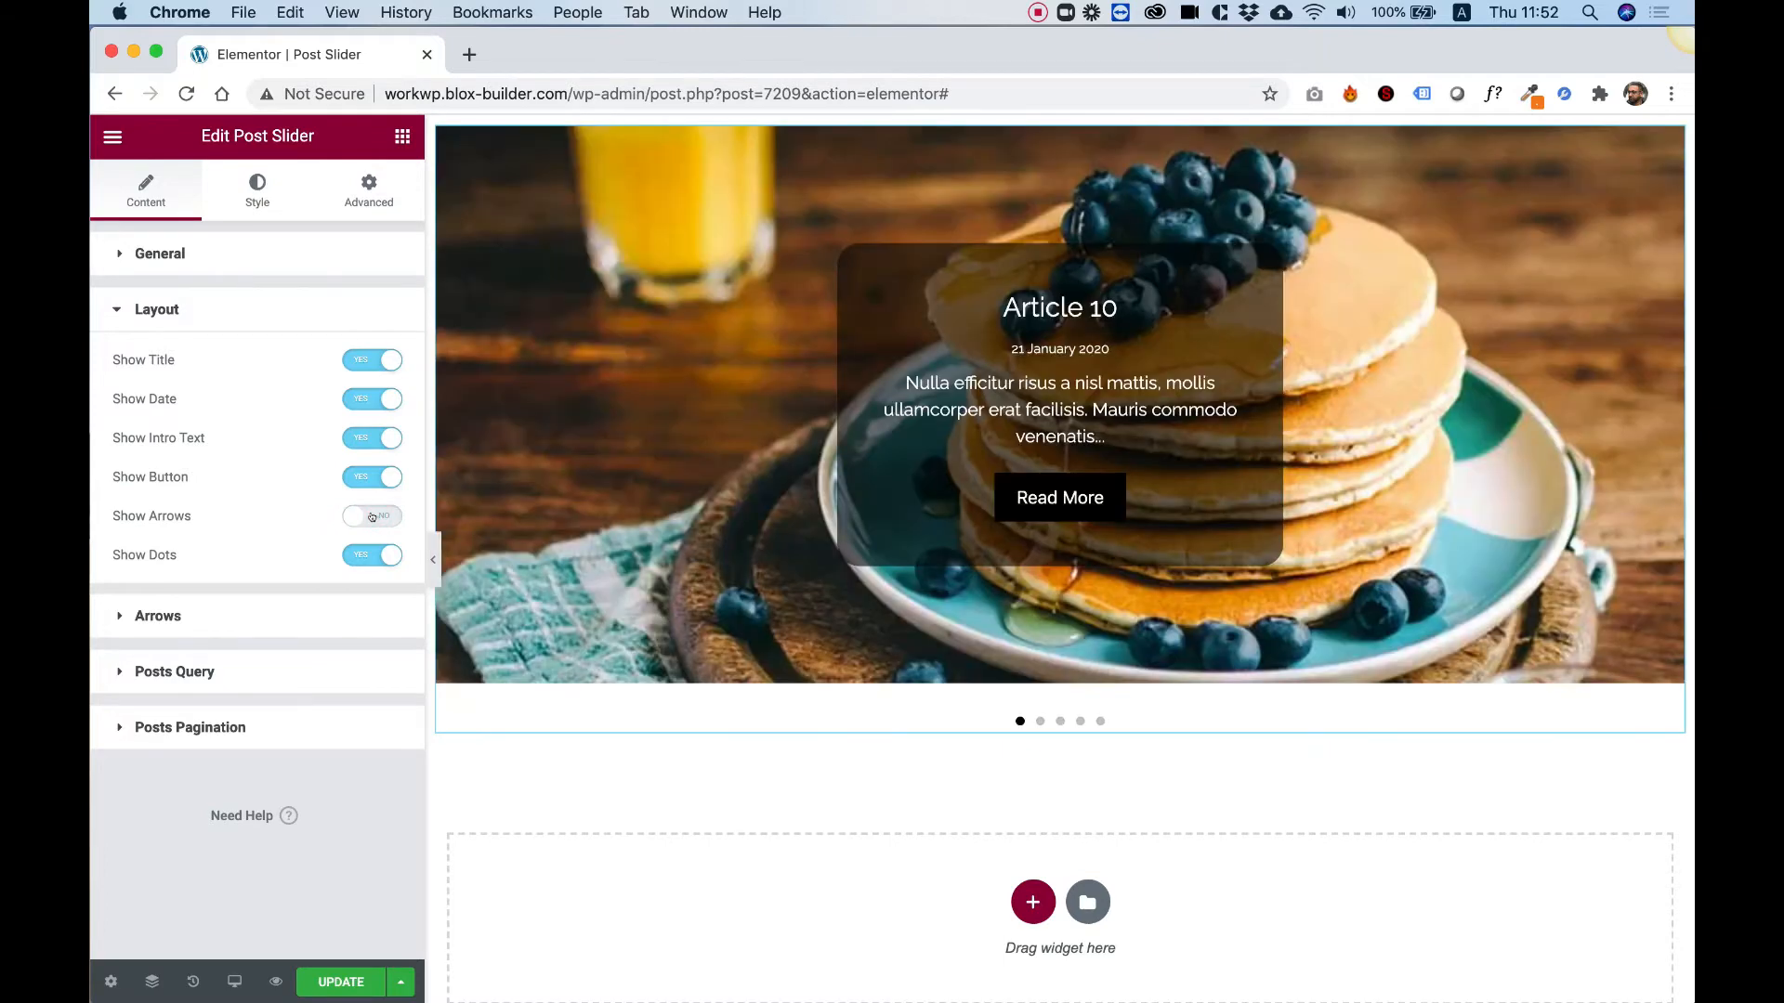
click(372, 516)
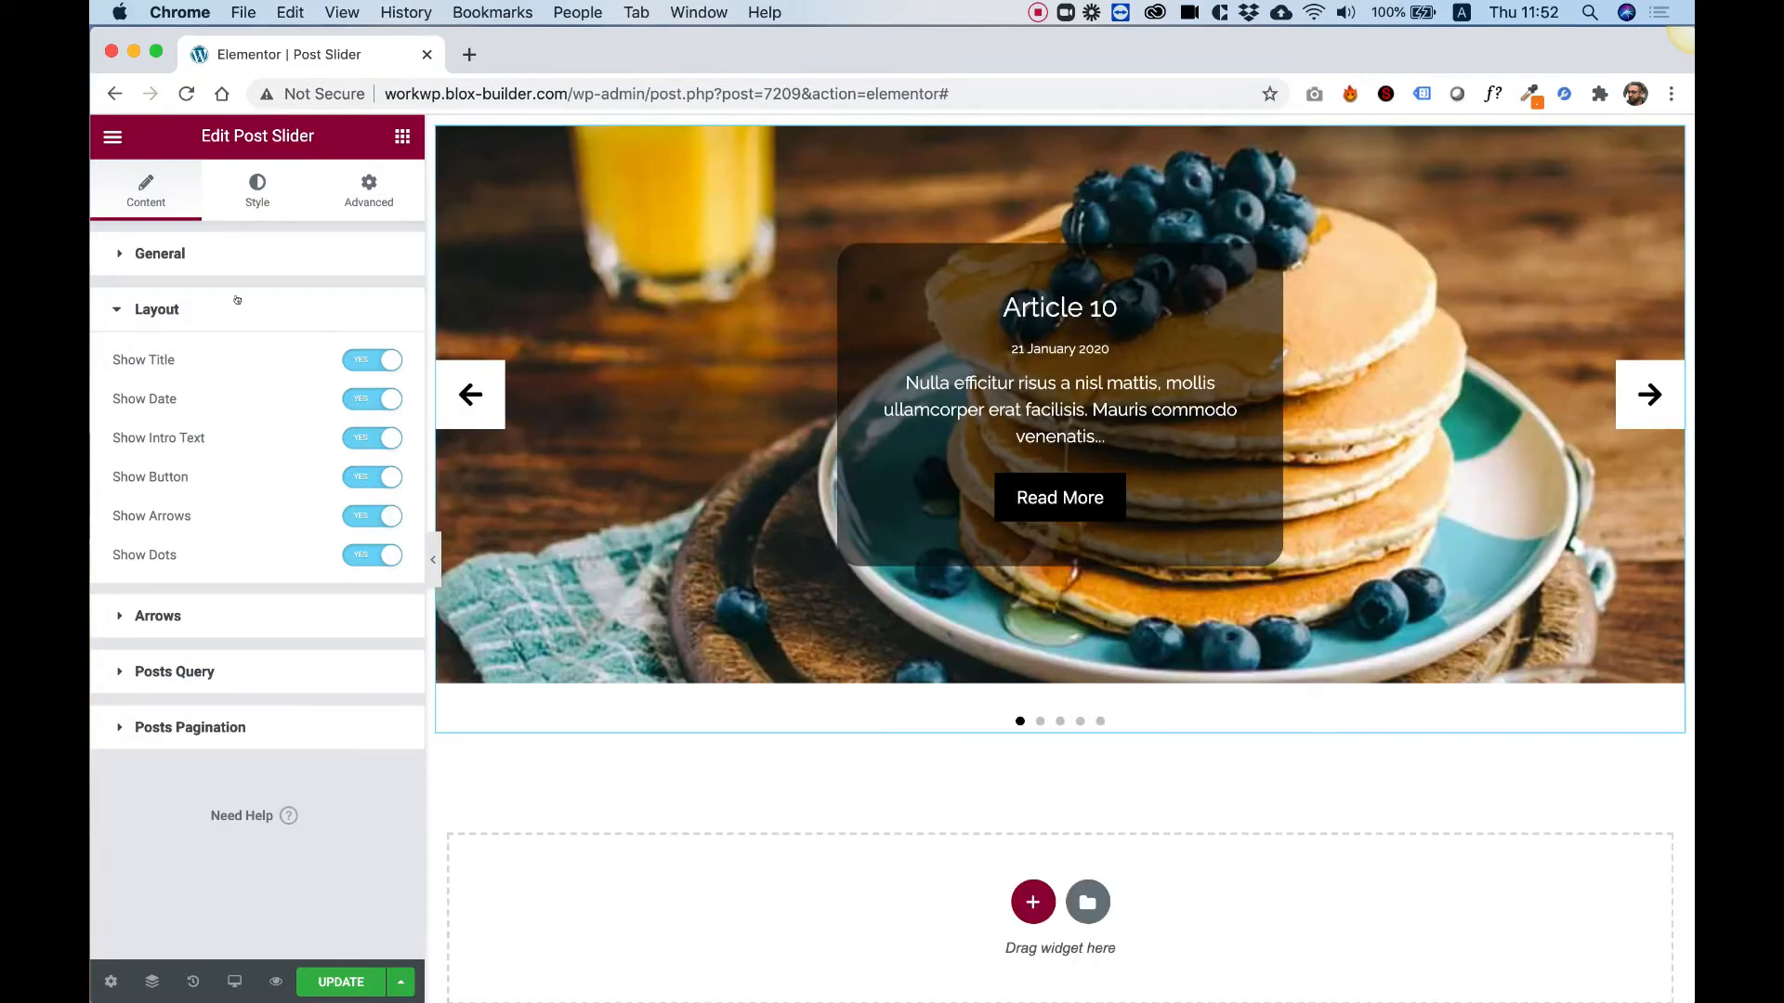
Step: View the icon choices for the slider's left arrow and close the library without picking one
click(156, 617)
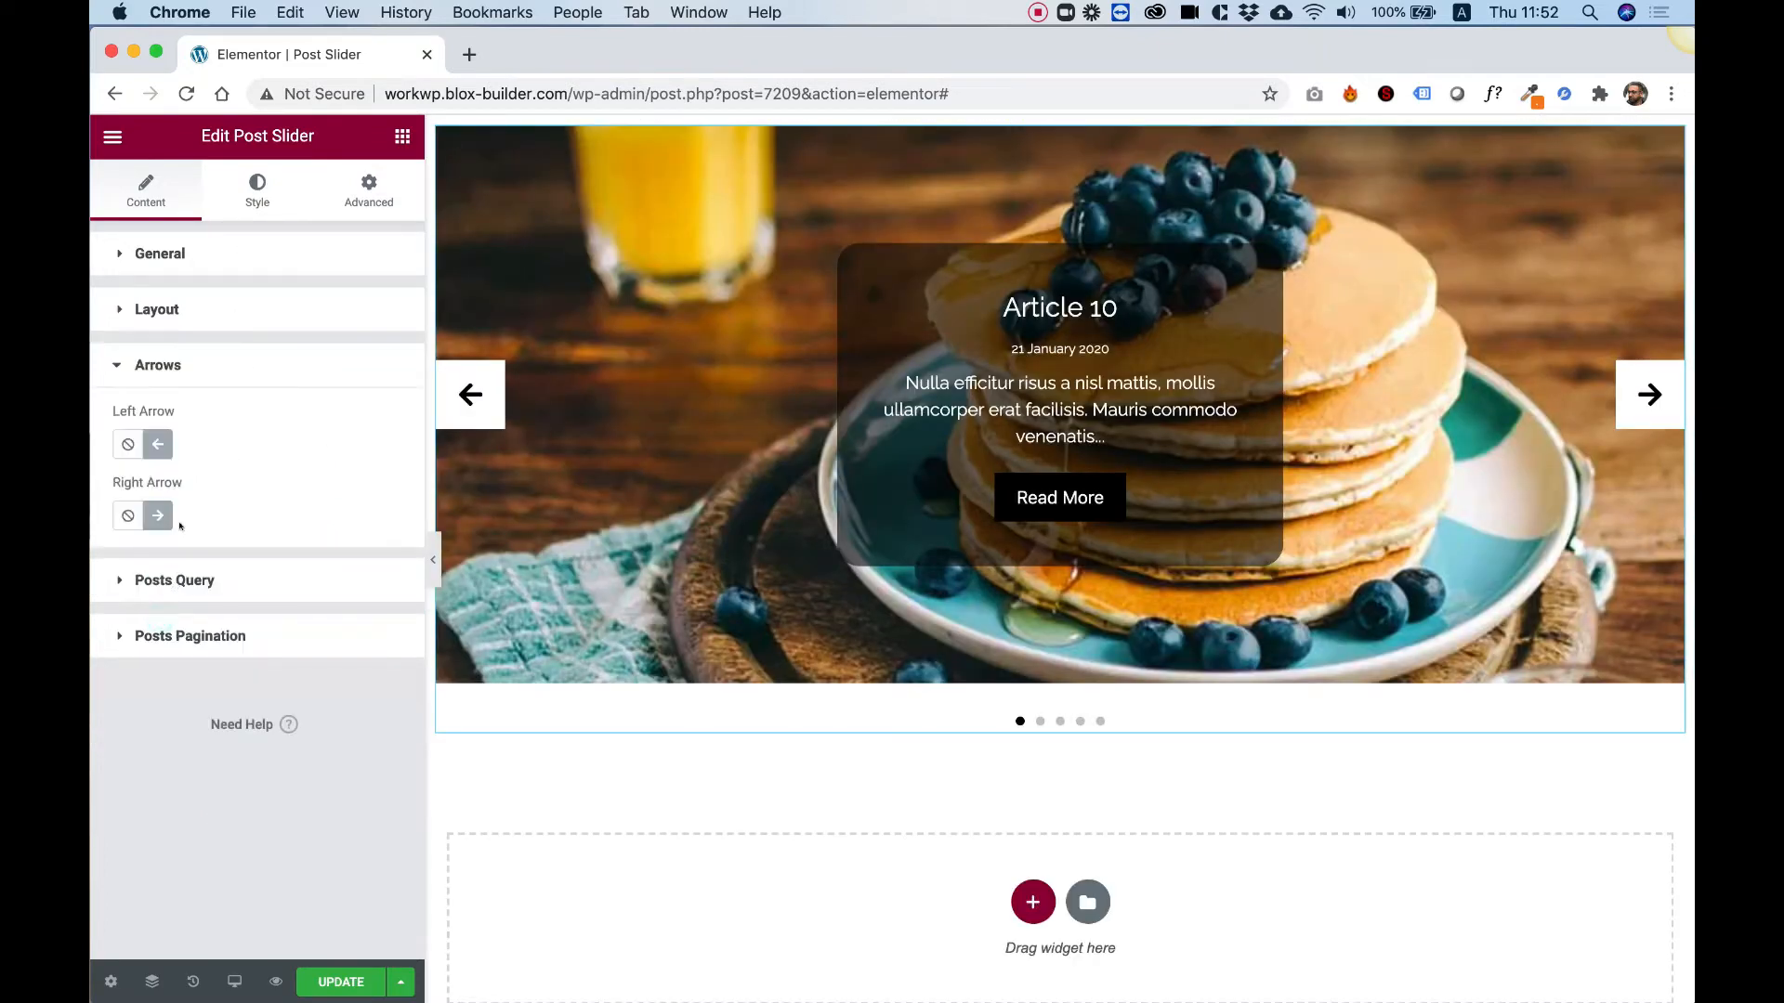
click(158, 444)
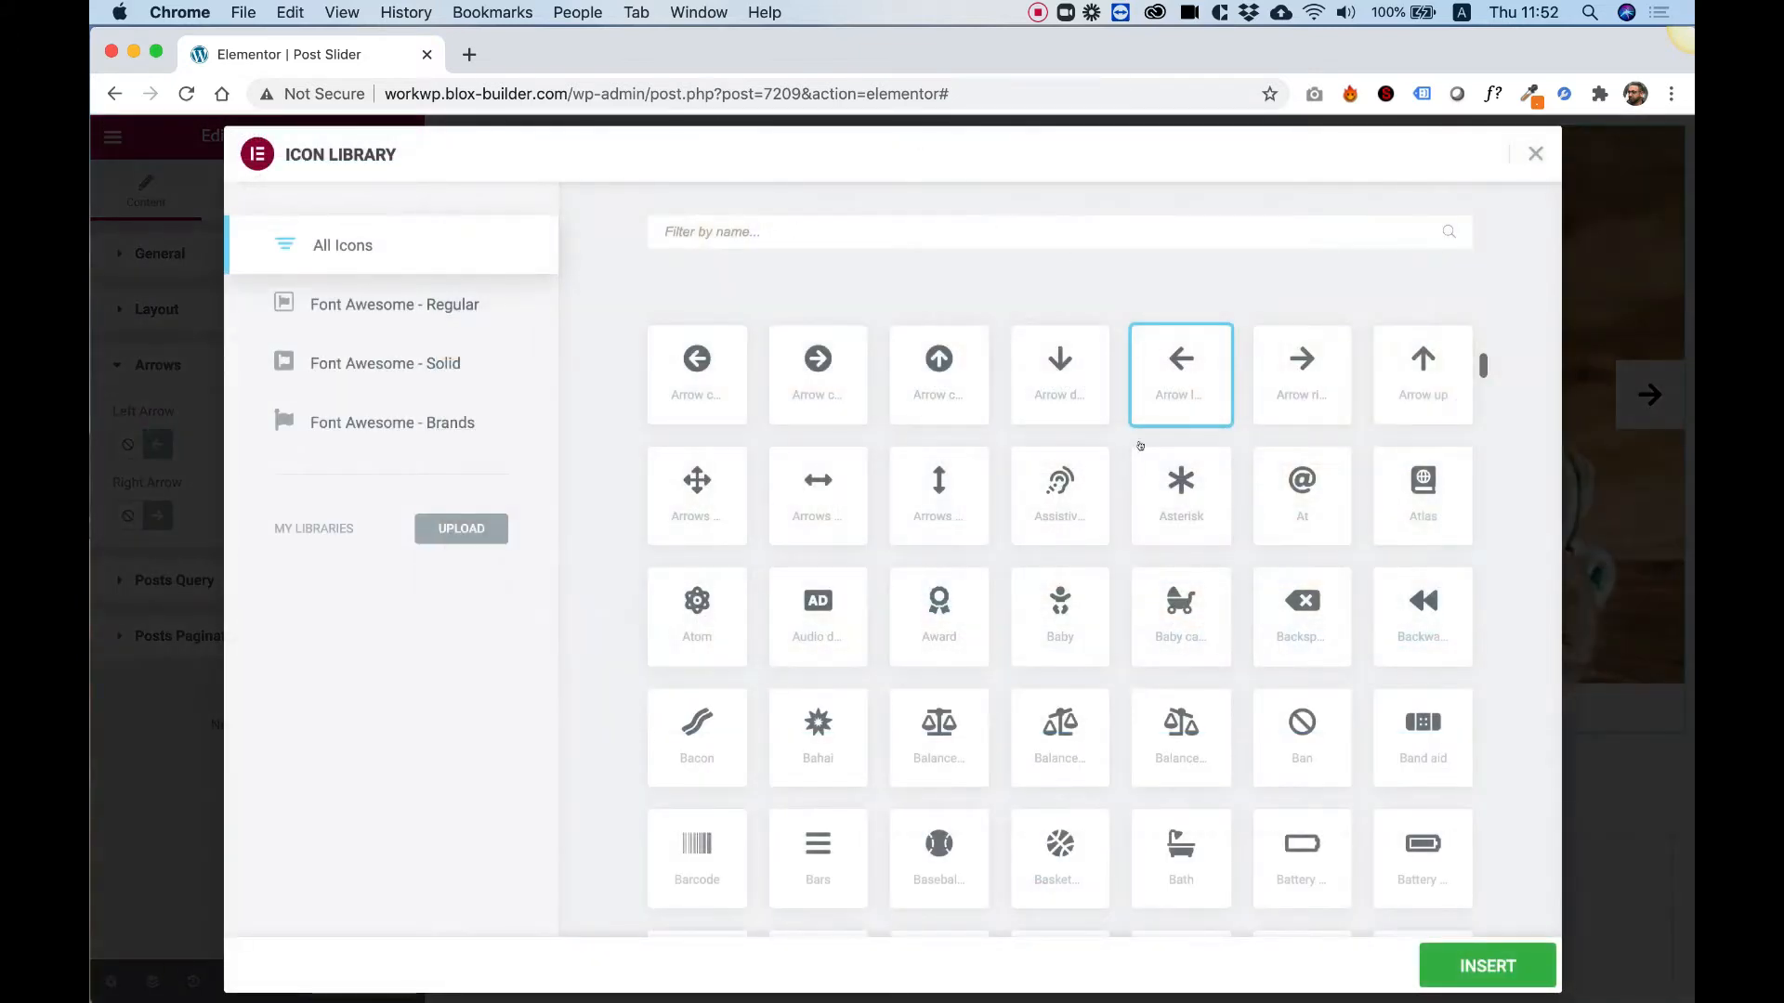
click(155, 292)
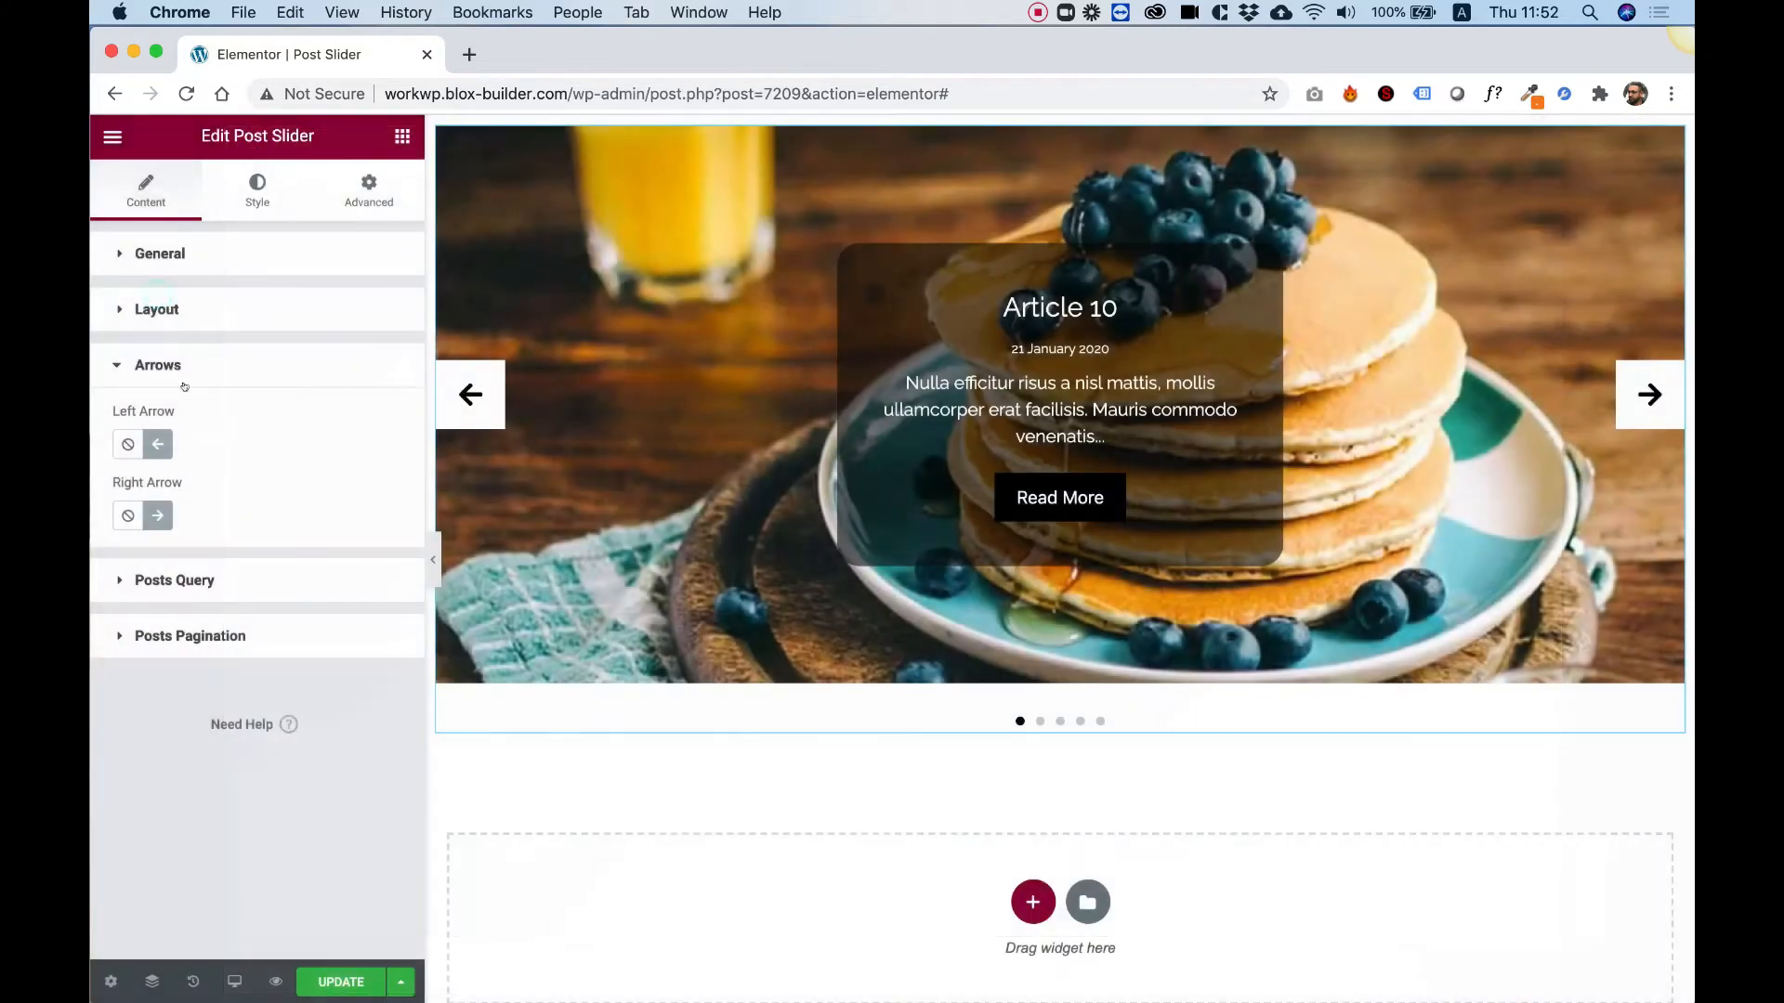
Step: Set the slider's Animate In effect to ZoomIn and preview it by advancing through several slides
click(259, 181)
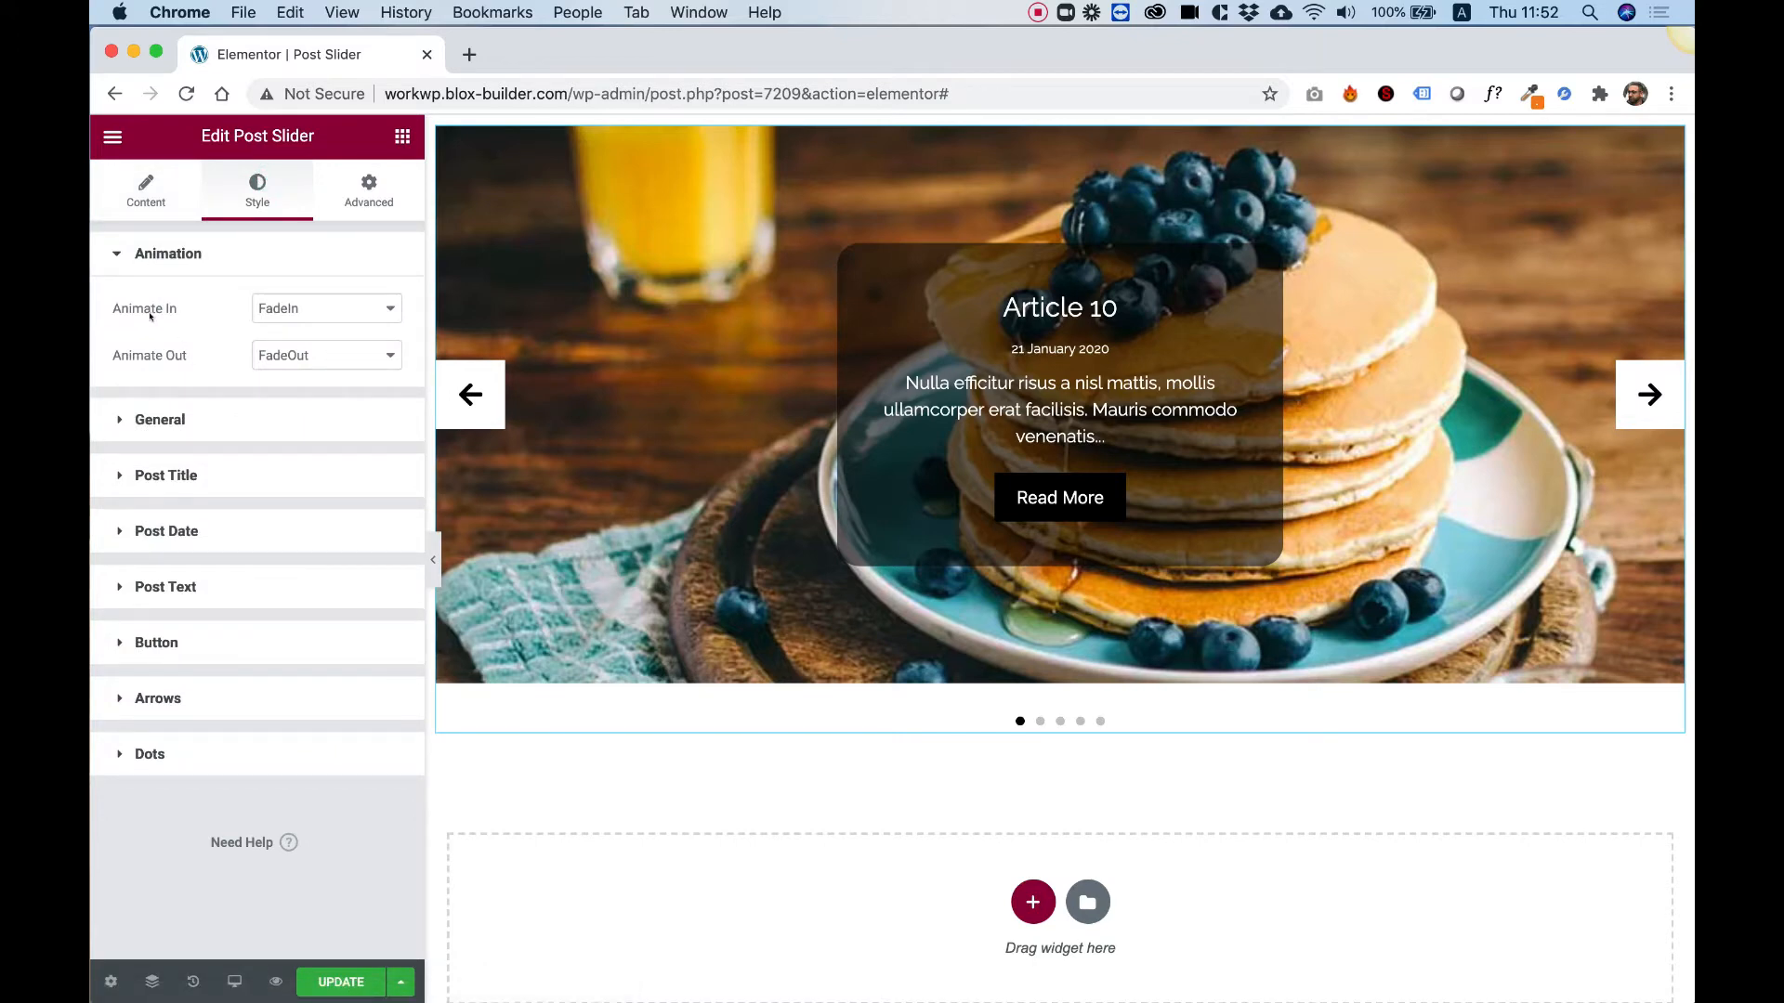
click(311, 310)
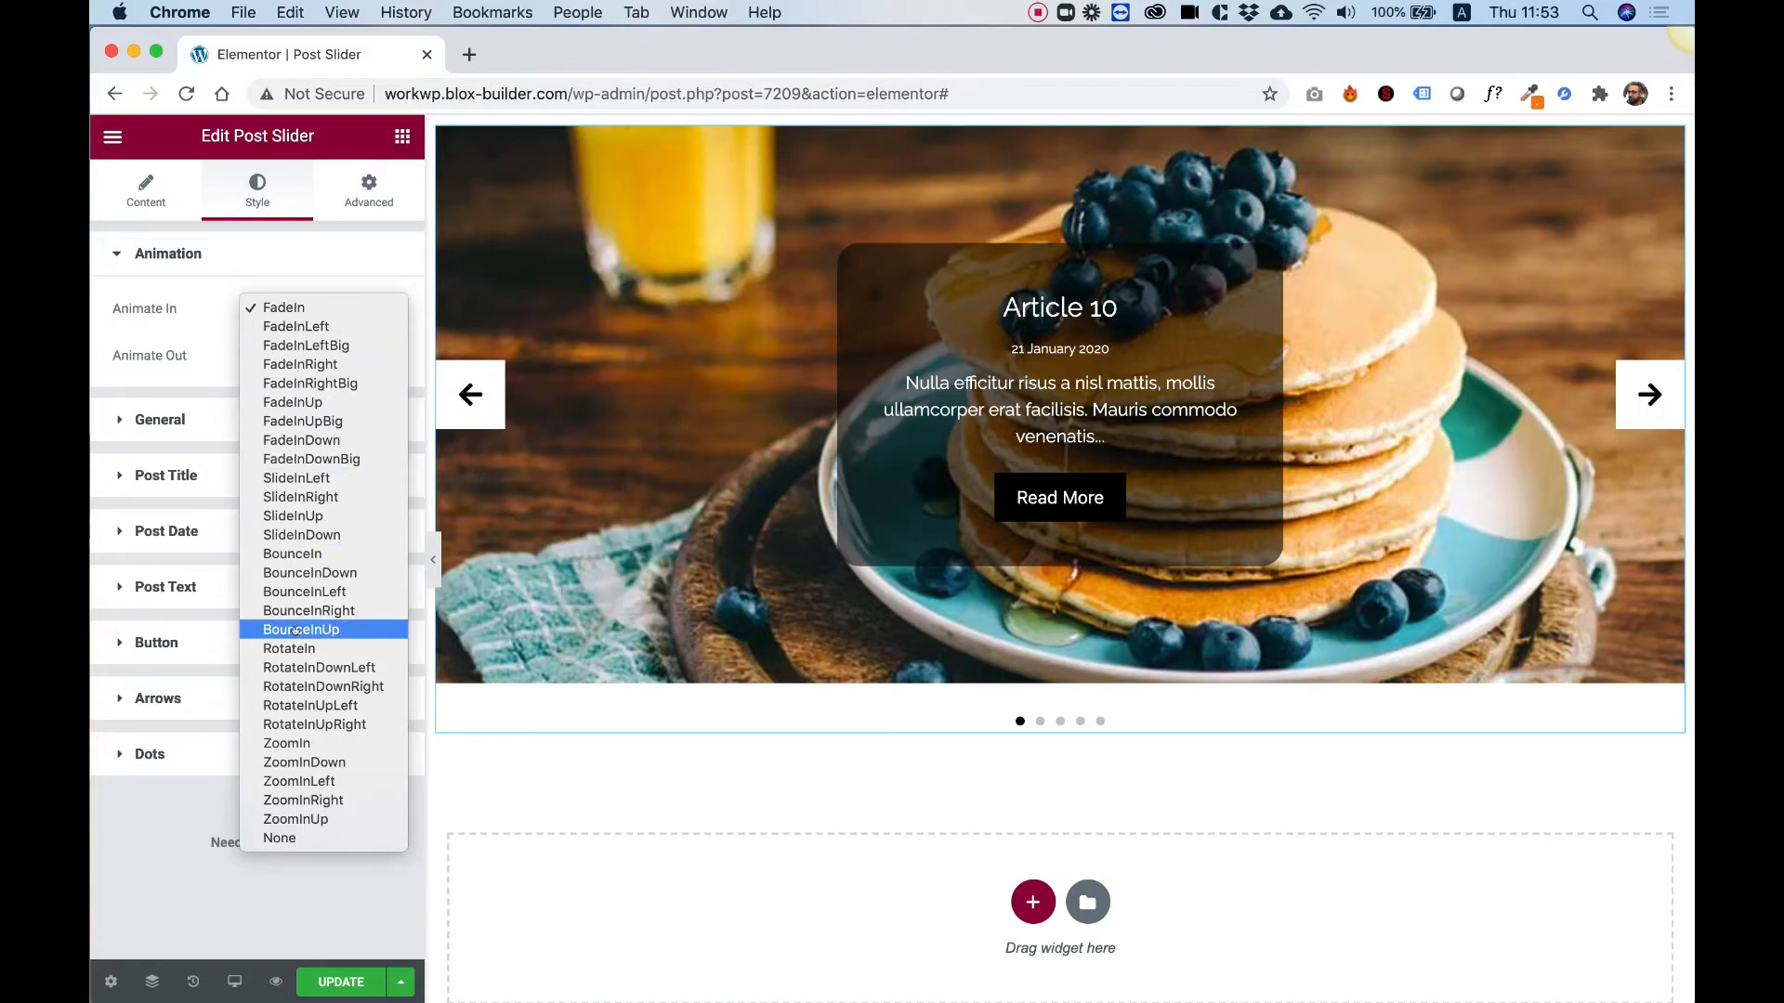
click(310, 743)
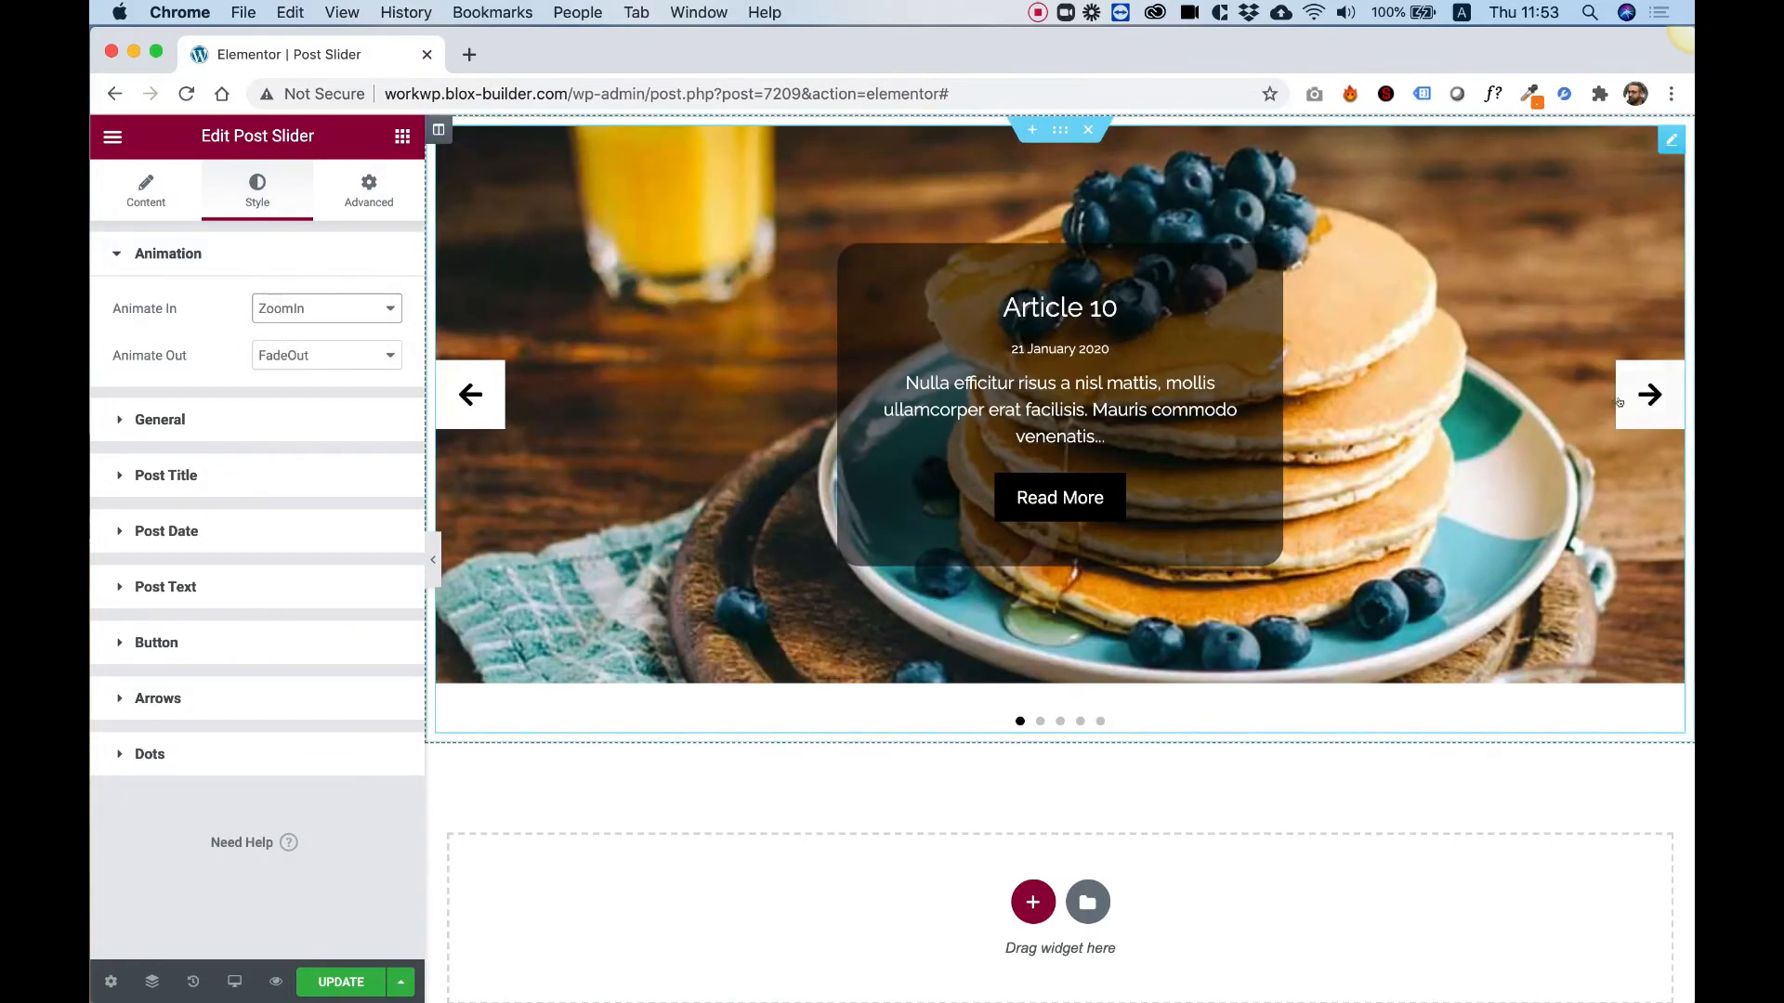
click(1619, 402)
click(1619, 401)
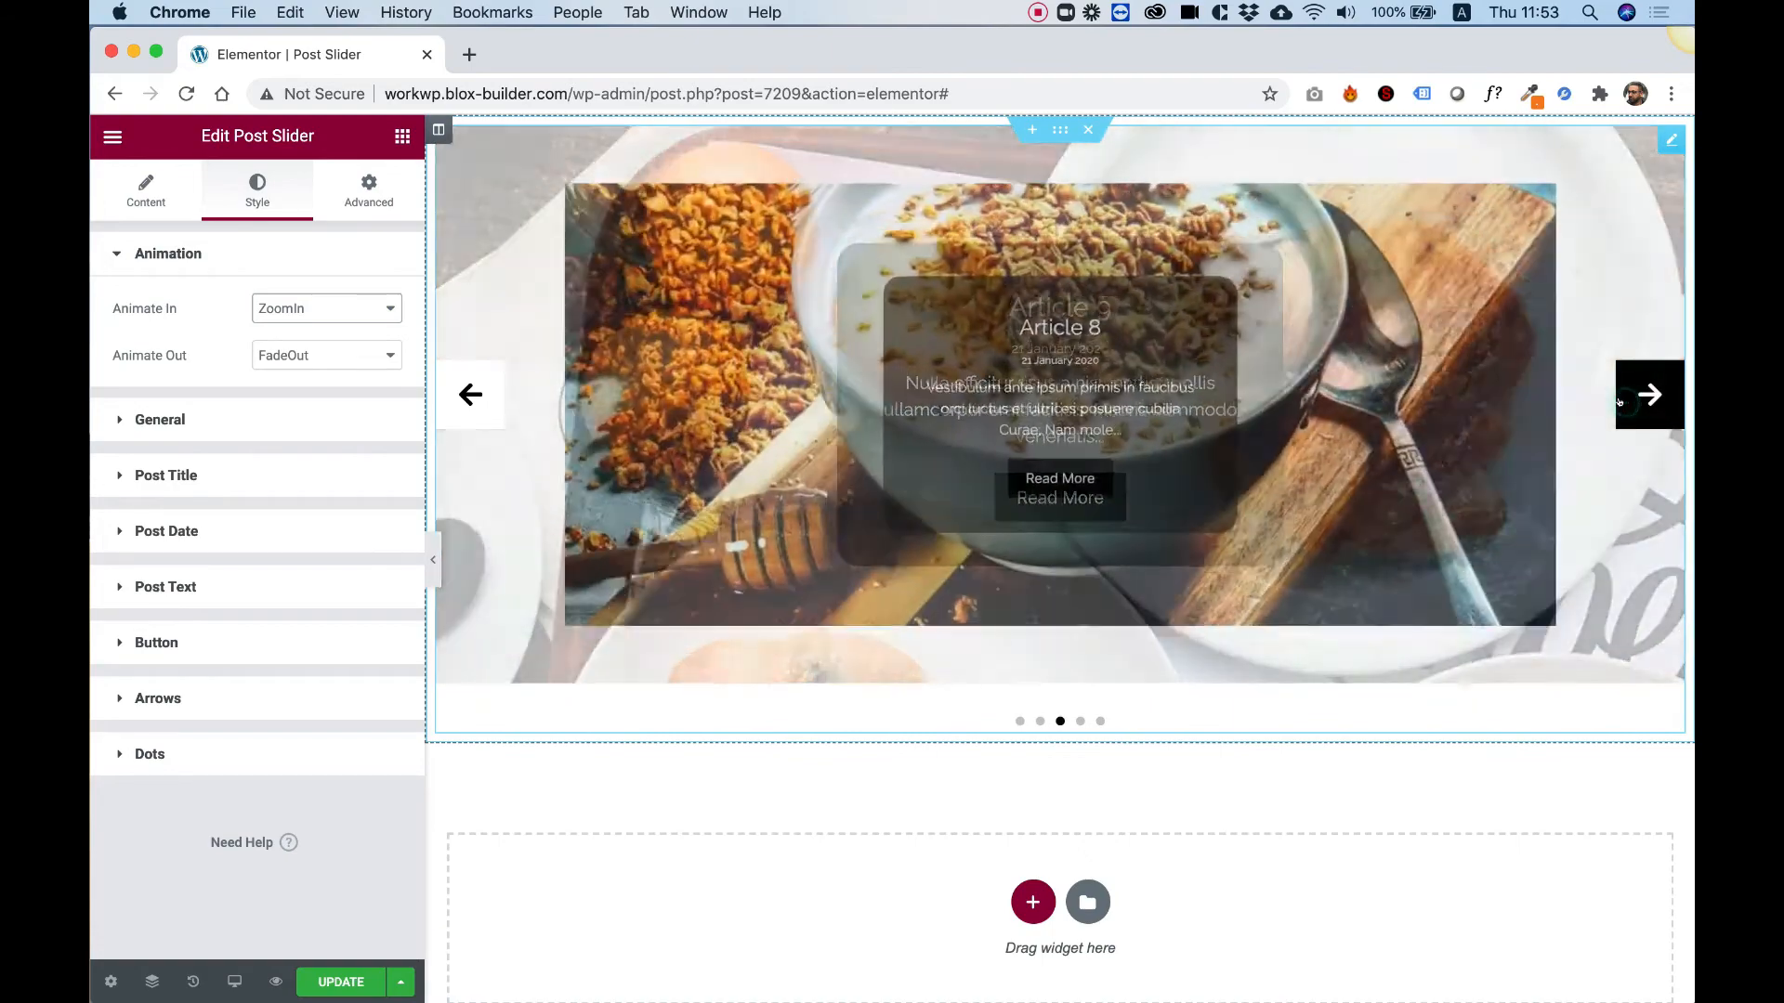
click(1618, 401)
Step: Set Animate In to BounceInLeft and Animate Out to RotateOut, and preview the slide transitions
click(312, 308)
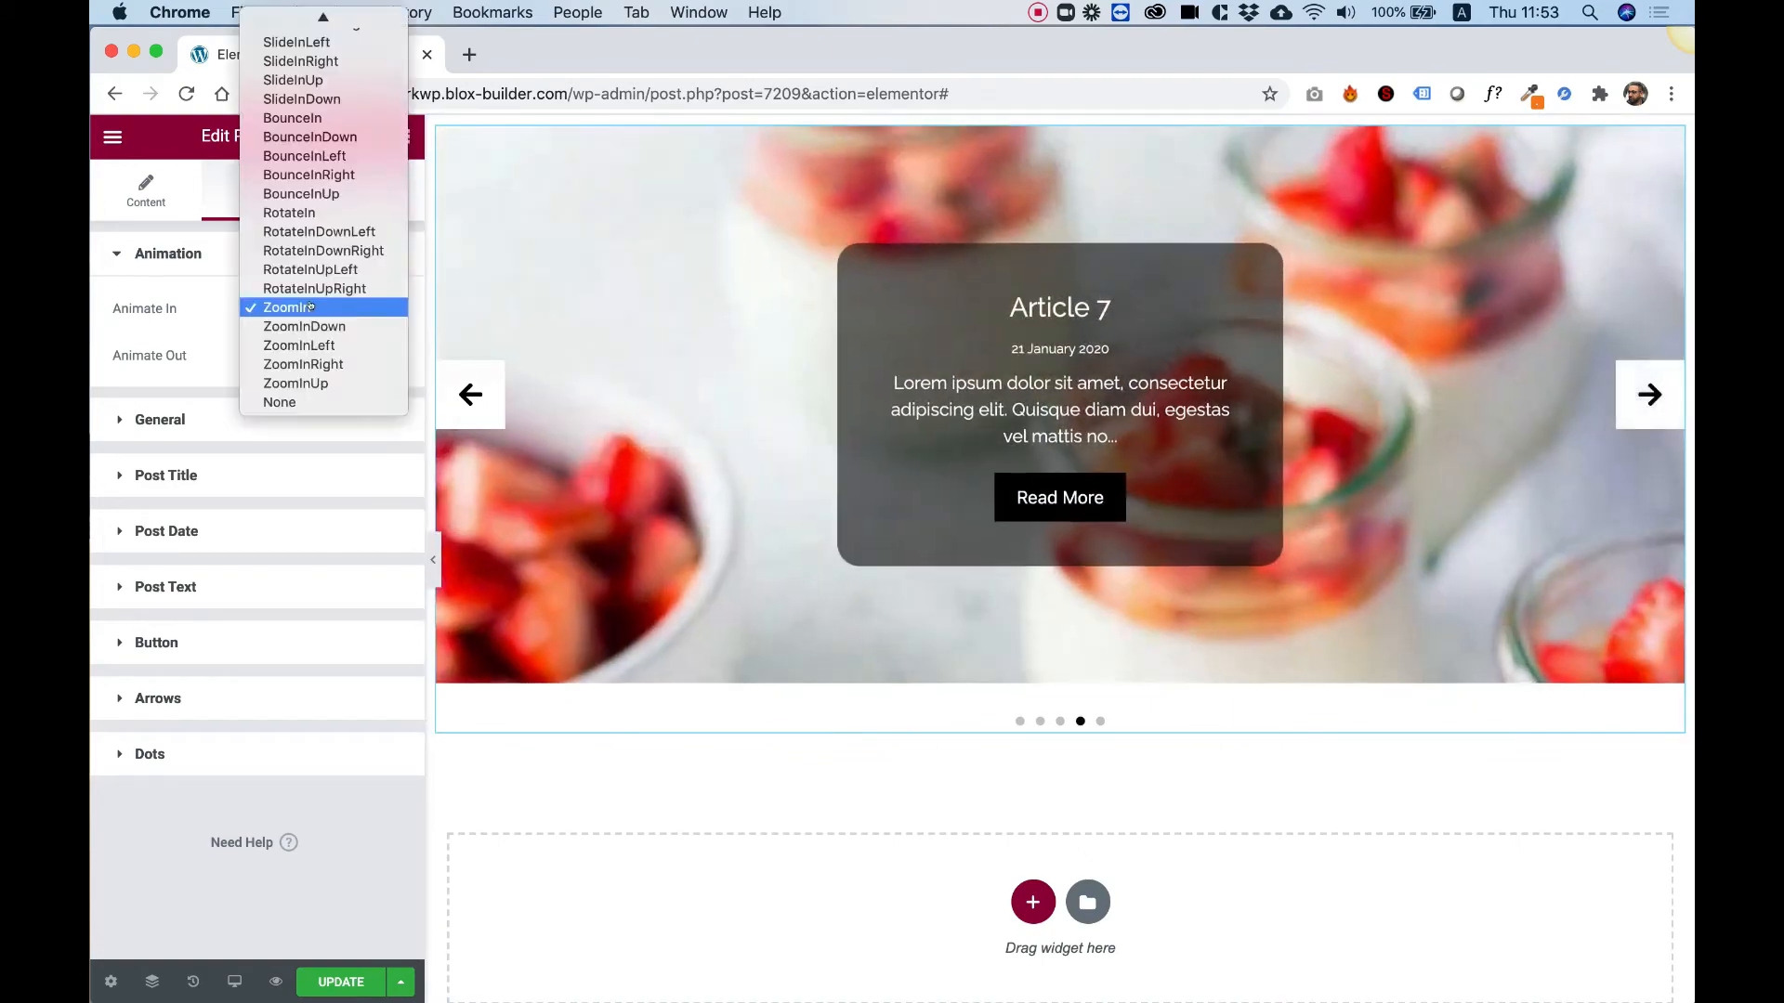
click(293, 156)
click(309, 356)
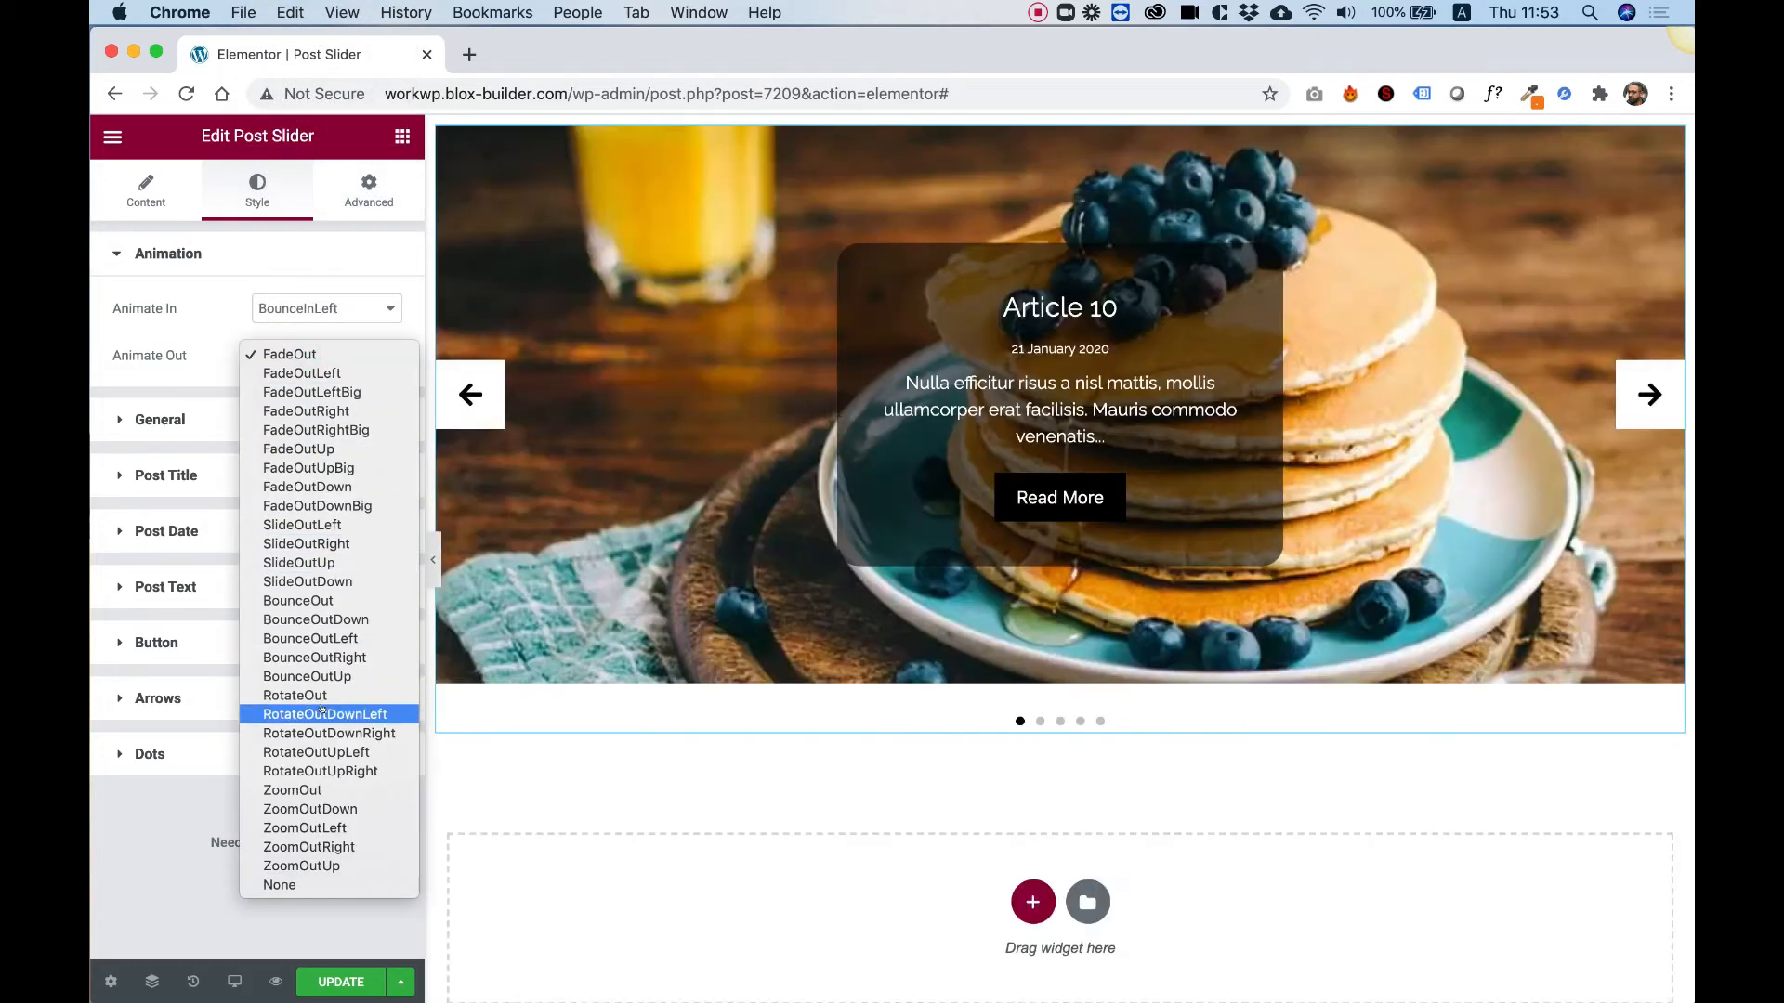
click(312, 695)
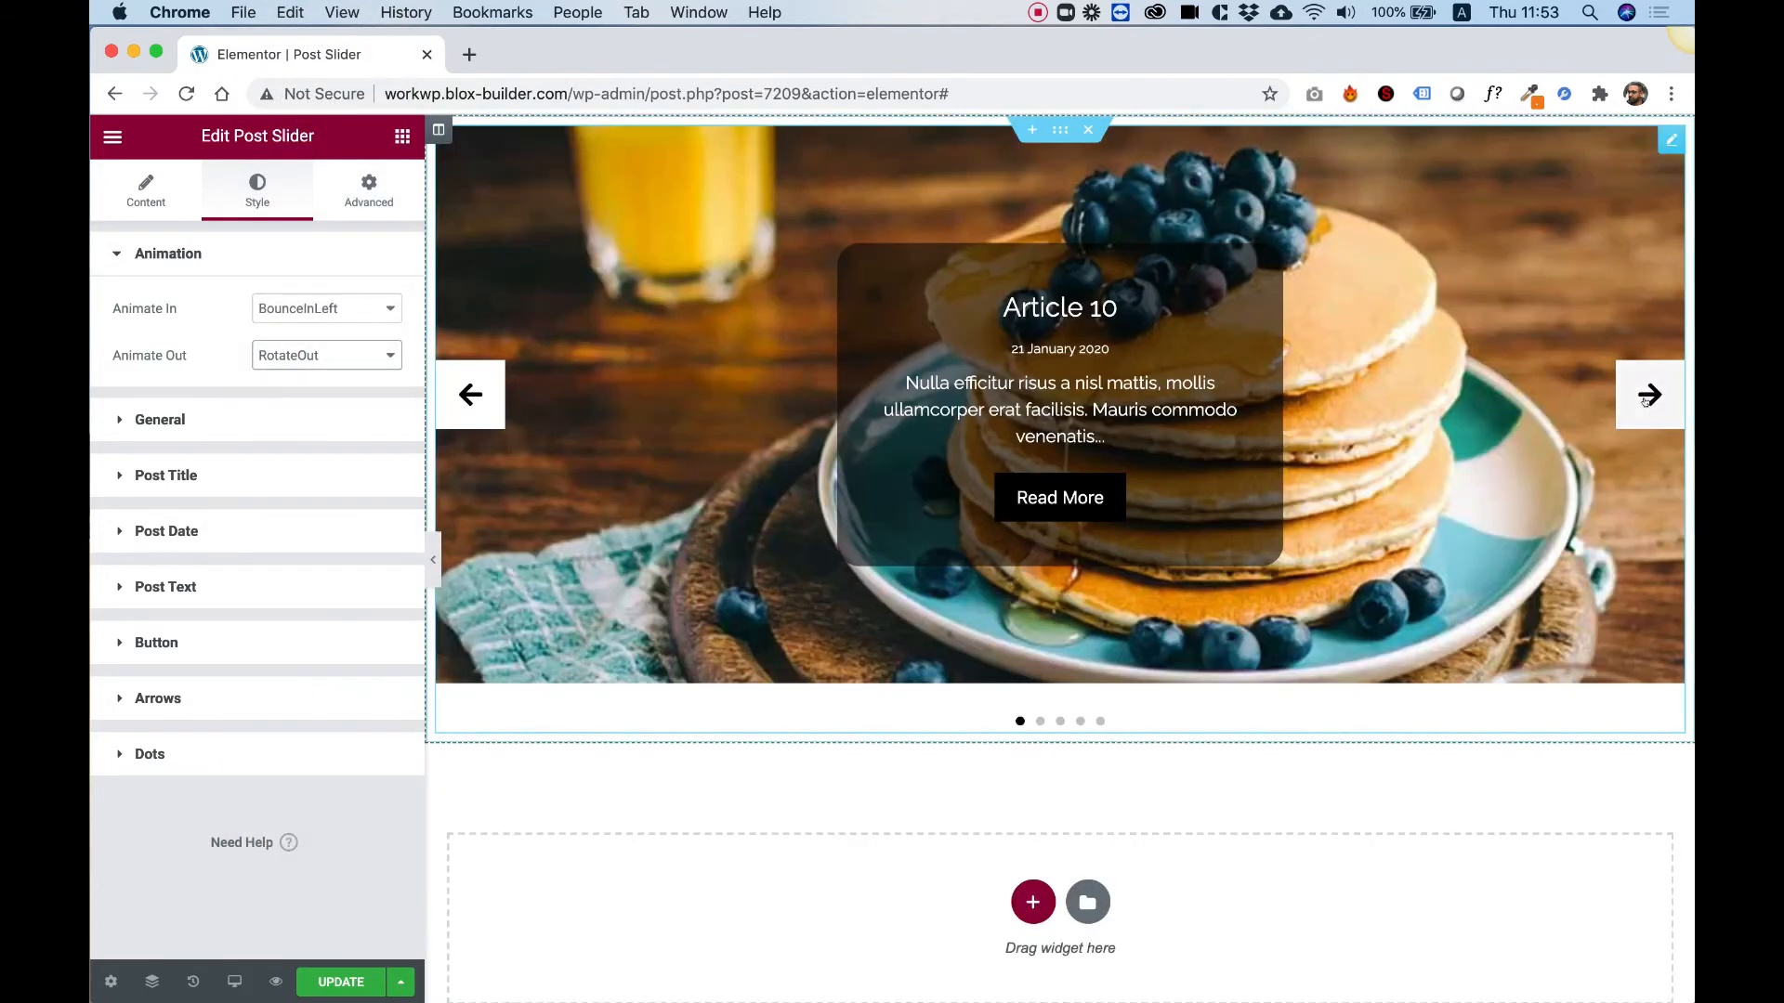
click(1648, 396)
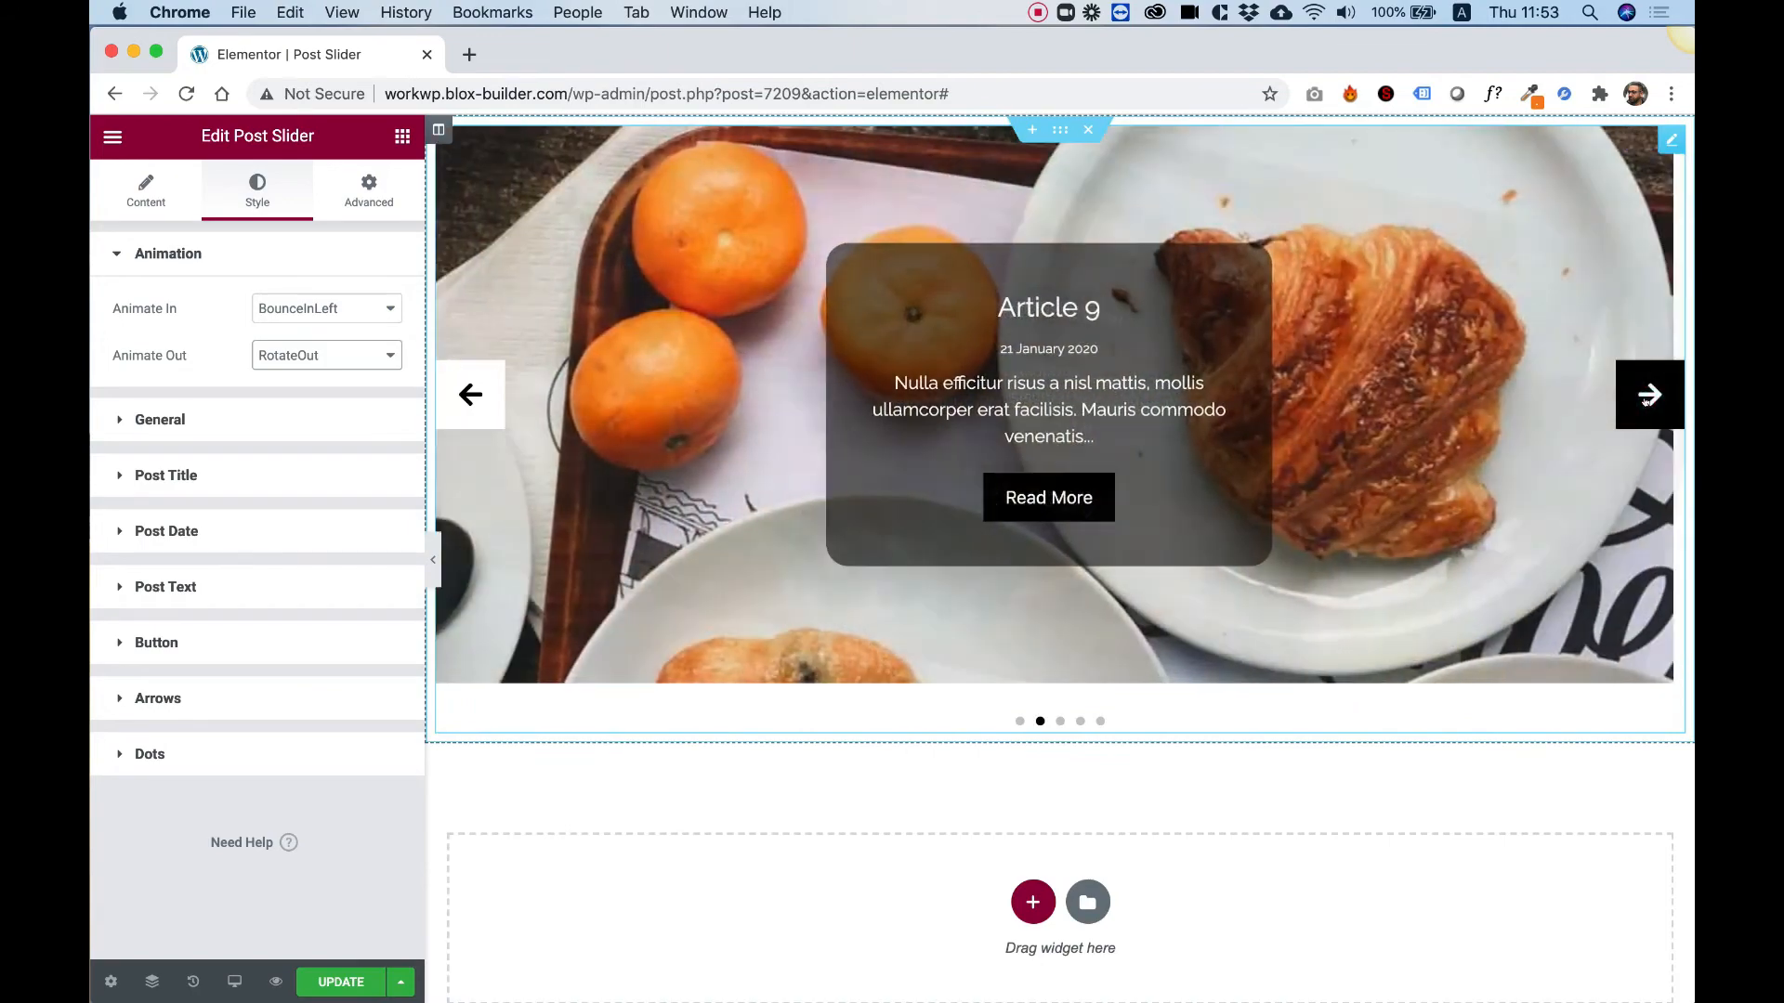
click(1647, 397)
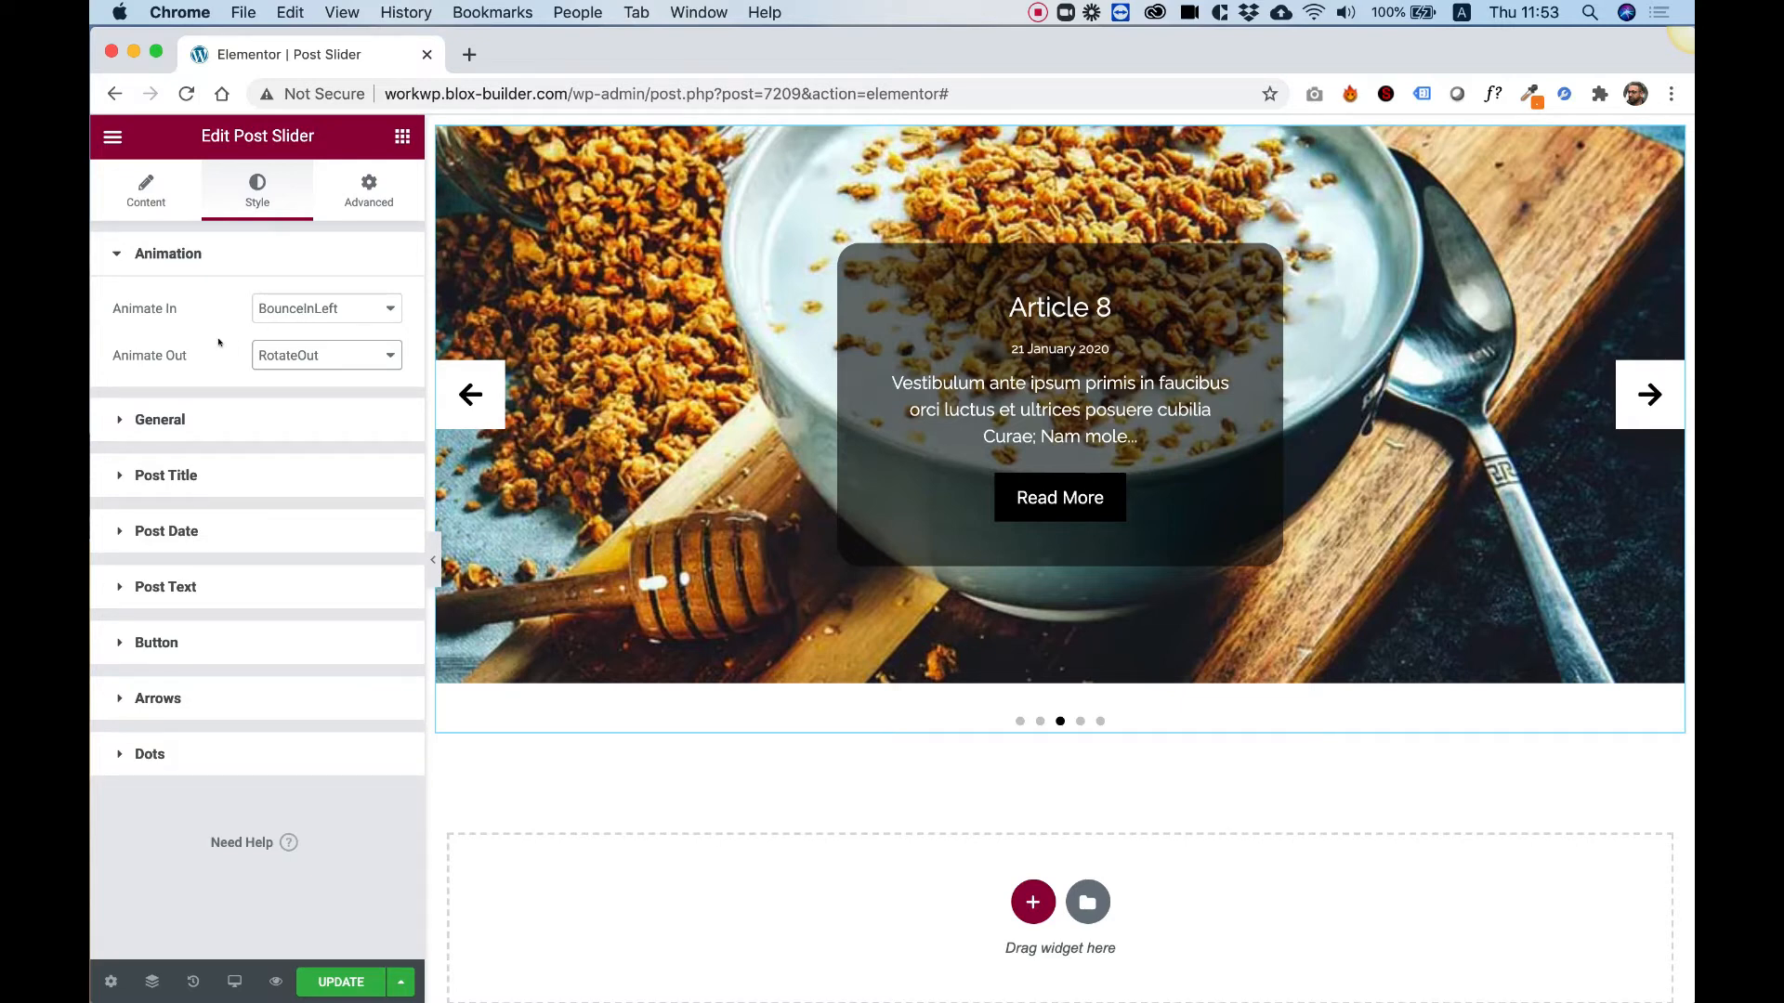
Step: Try left text alignment for the slide content and restore it to Center
click(162, 419)
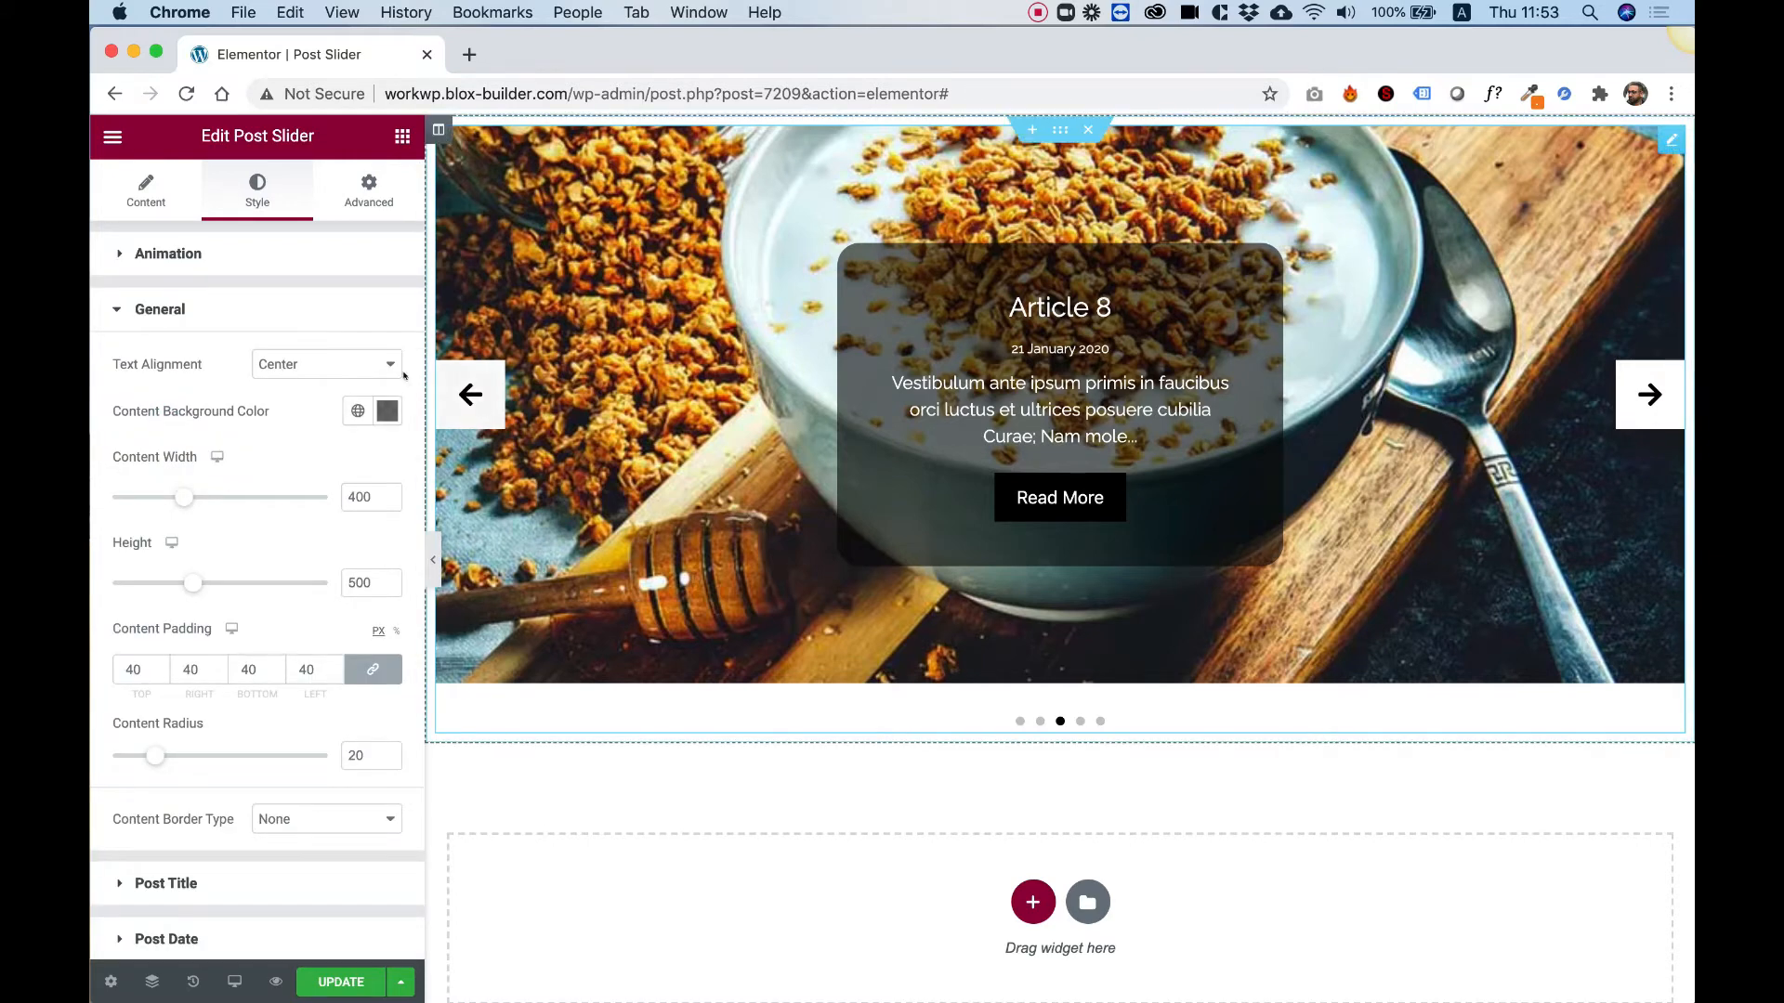
click(283, 364)
click(280, 381)
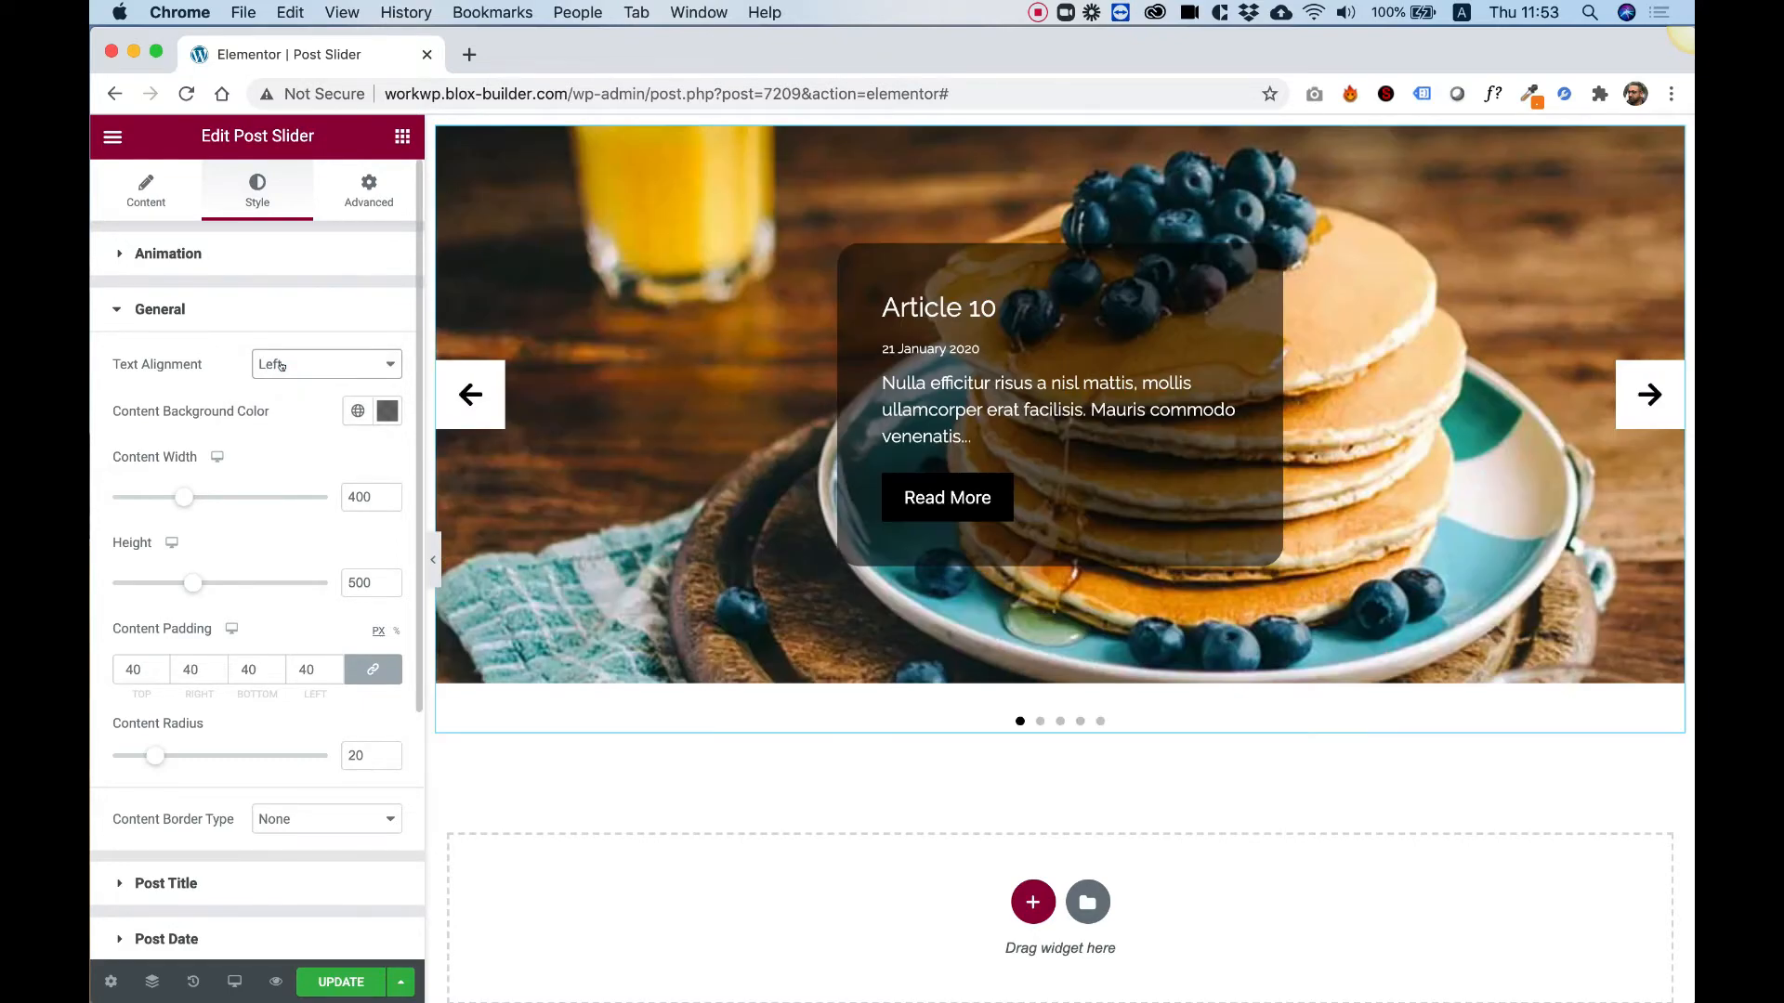
click(280, 365)
click(277, 351)
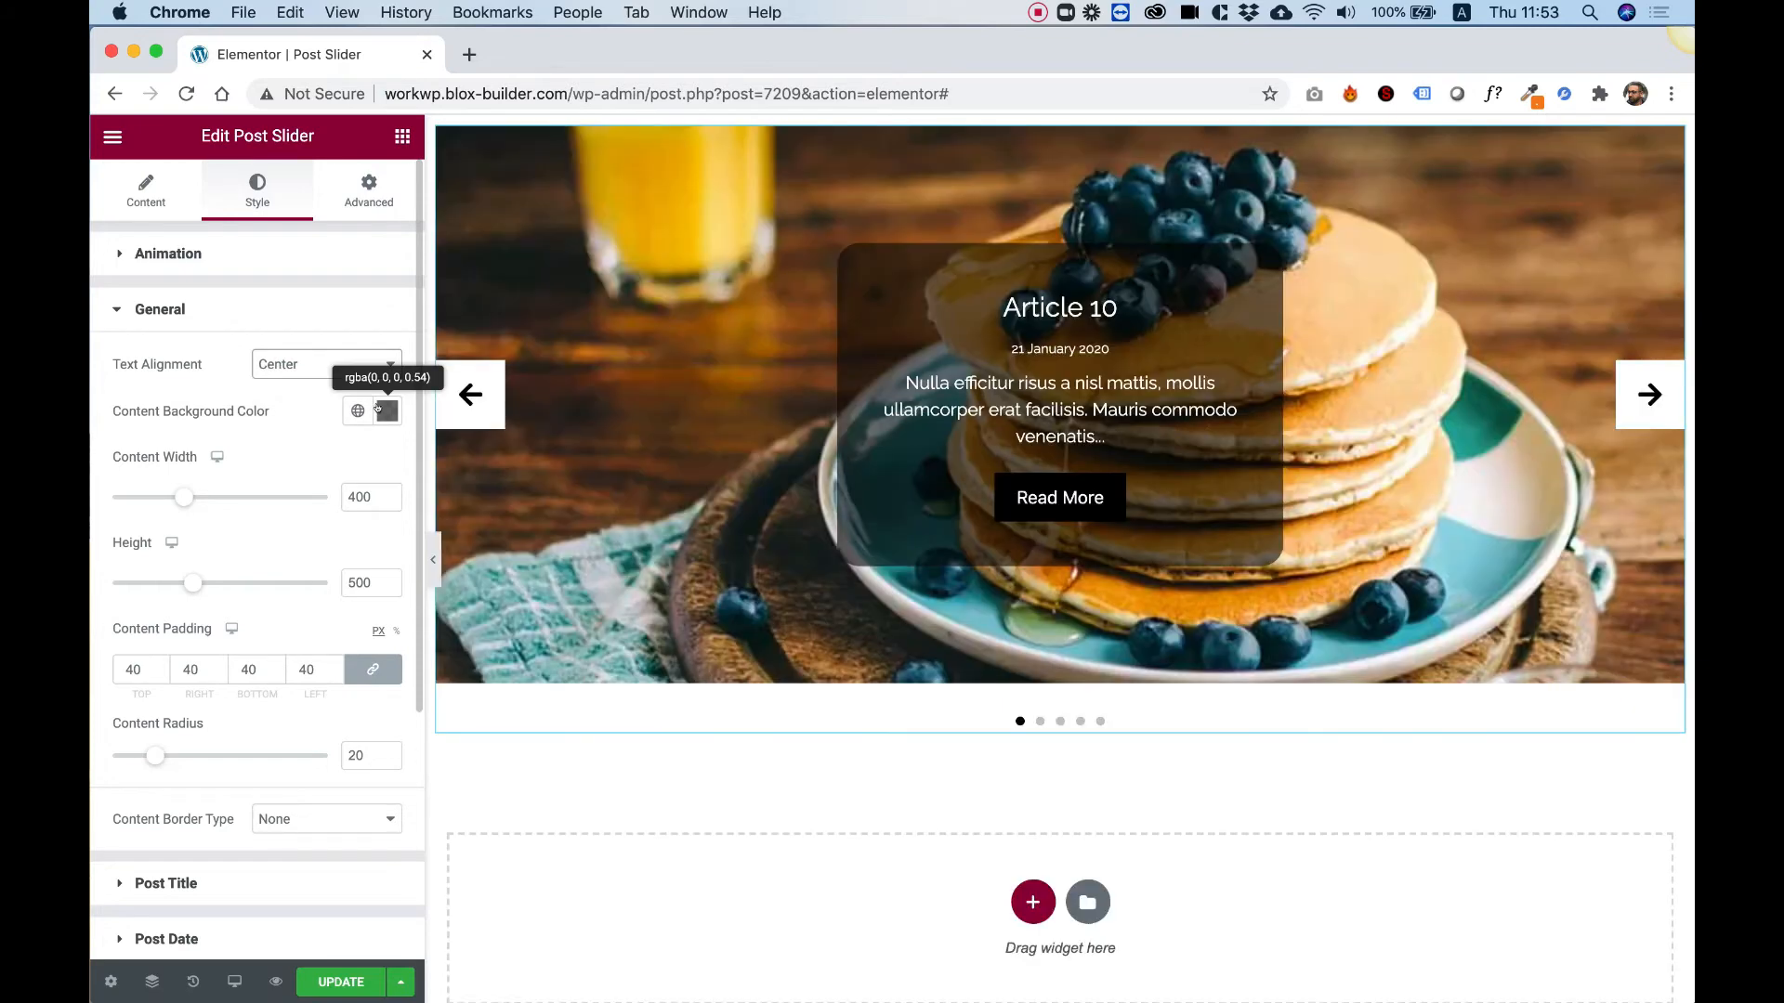
Step: Try opaque black and white content backgrounds, and set the content background color to semi-transparent black #000000A1
click(381, 409)
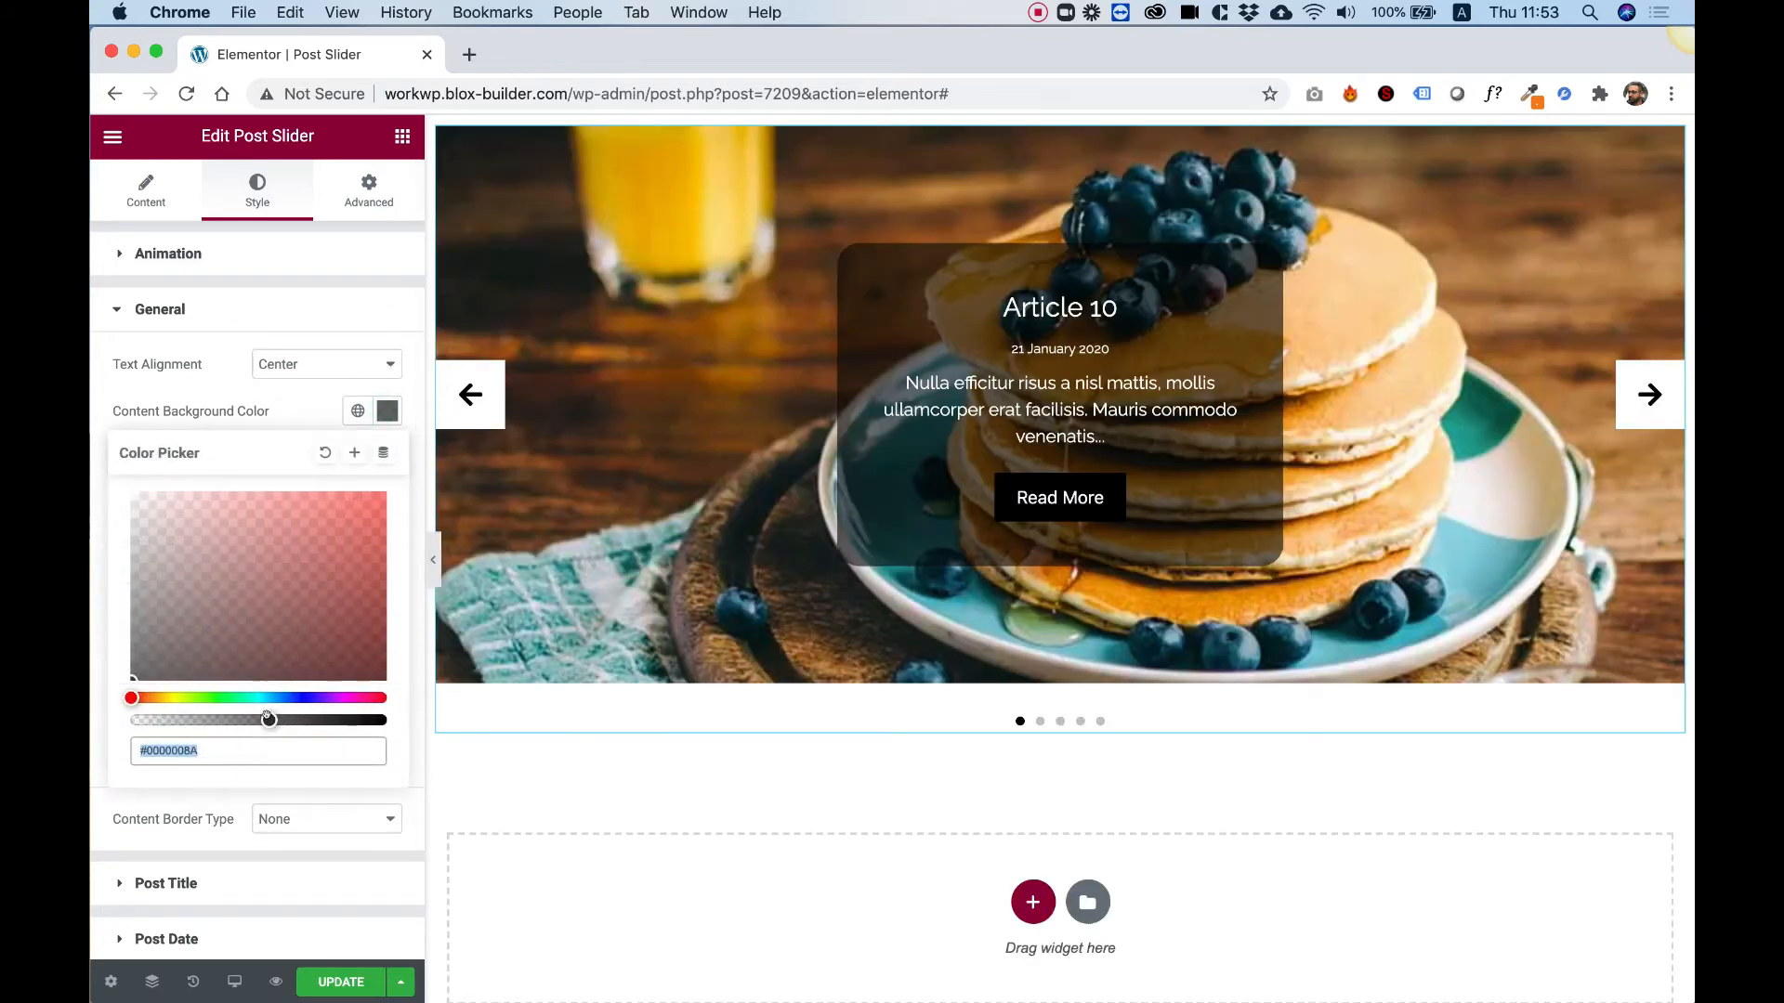
drag(269, 719, 387, 720)
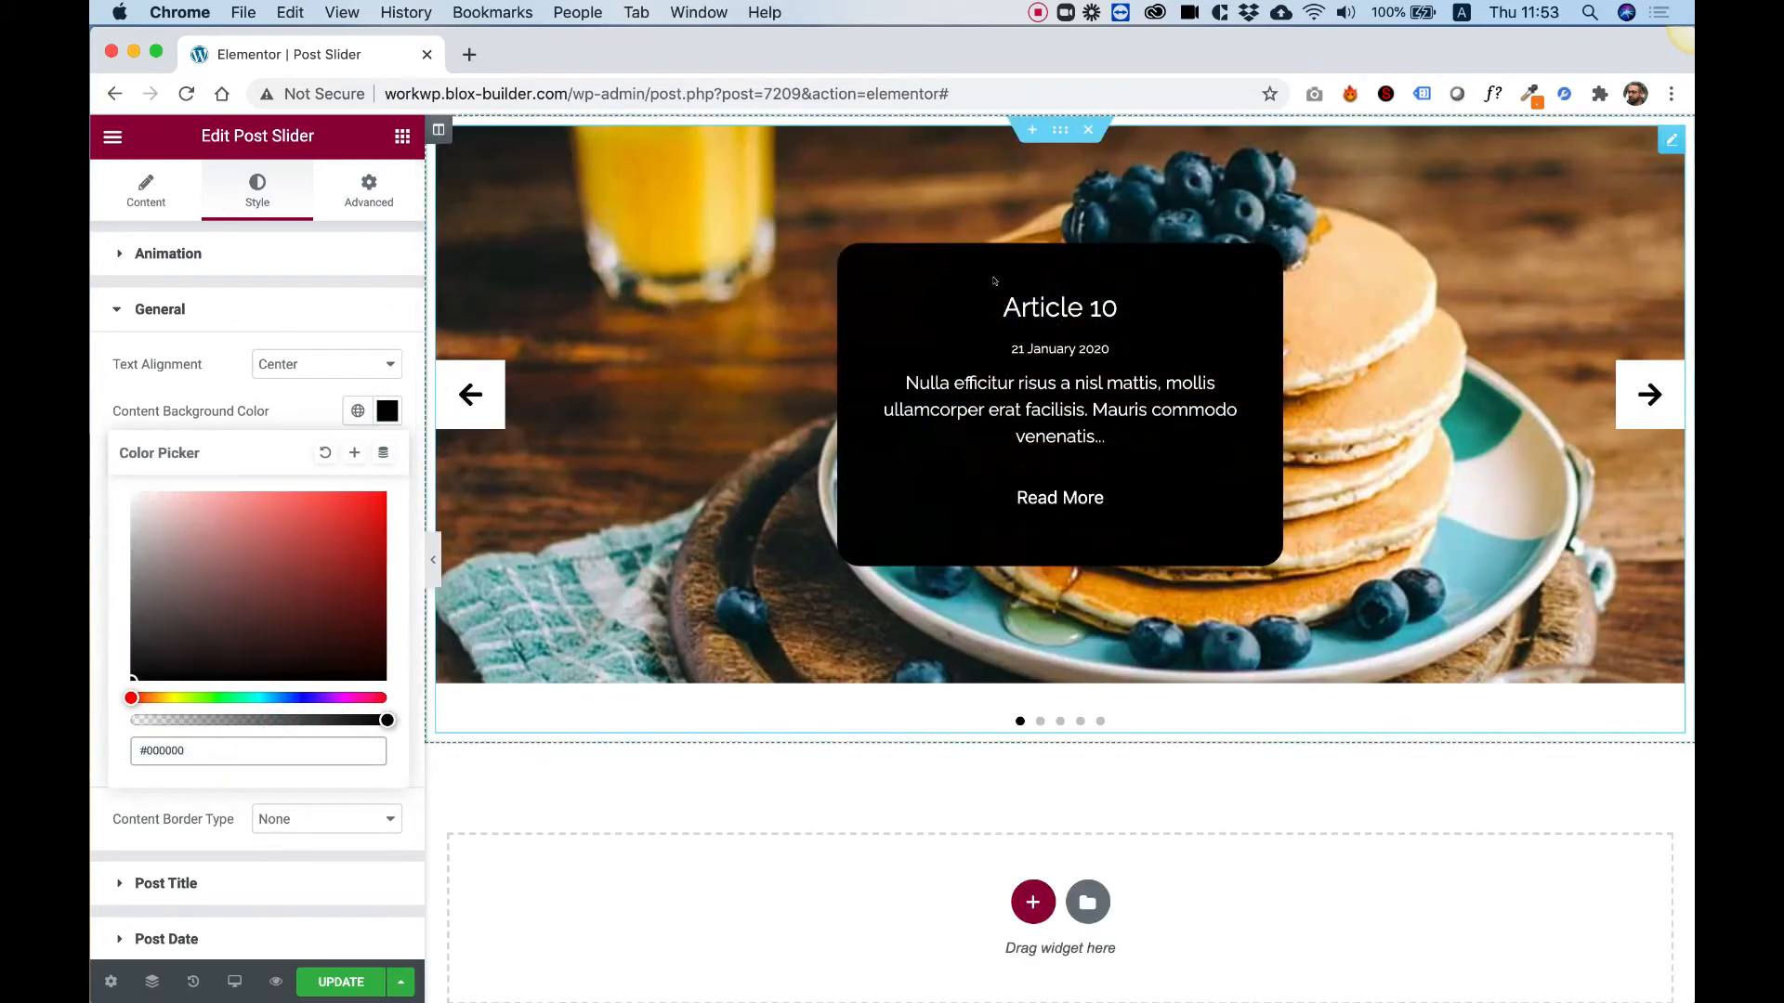
drag(325, 564, 411, 488)
drag(322, 574, 132, 493)
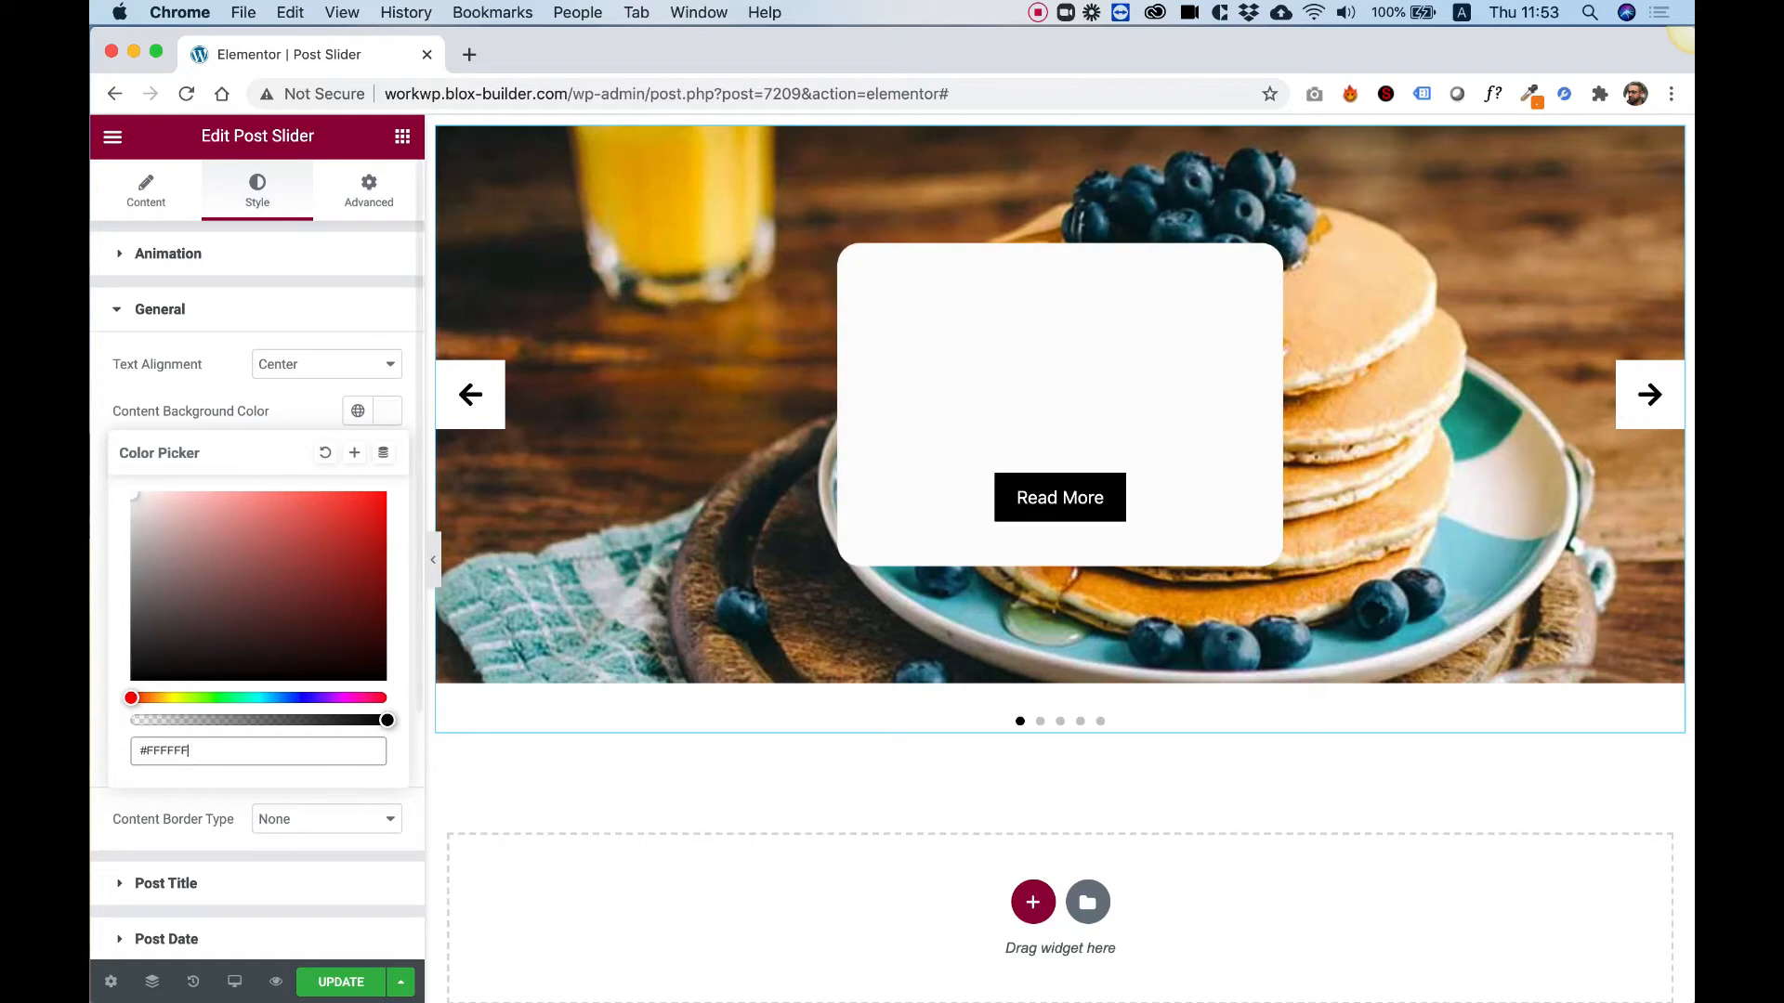
drag(350, 716, 283, 713)
drag(265, 628, 90, 734)
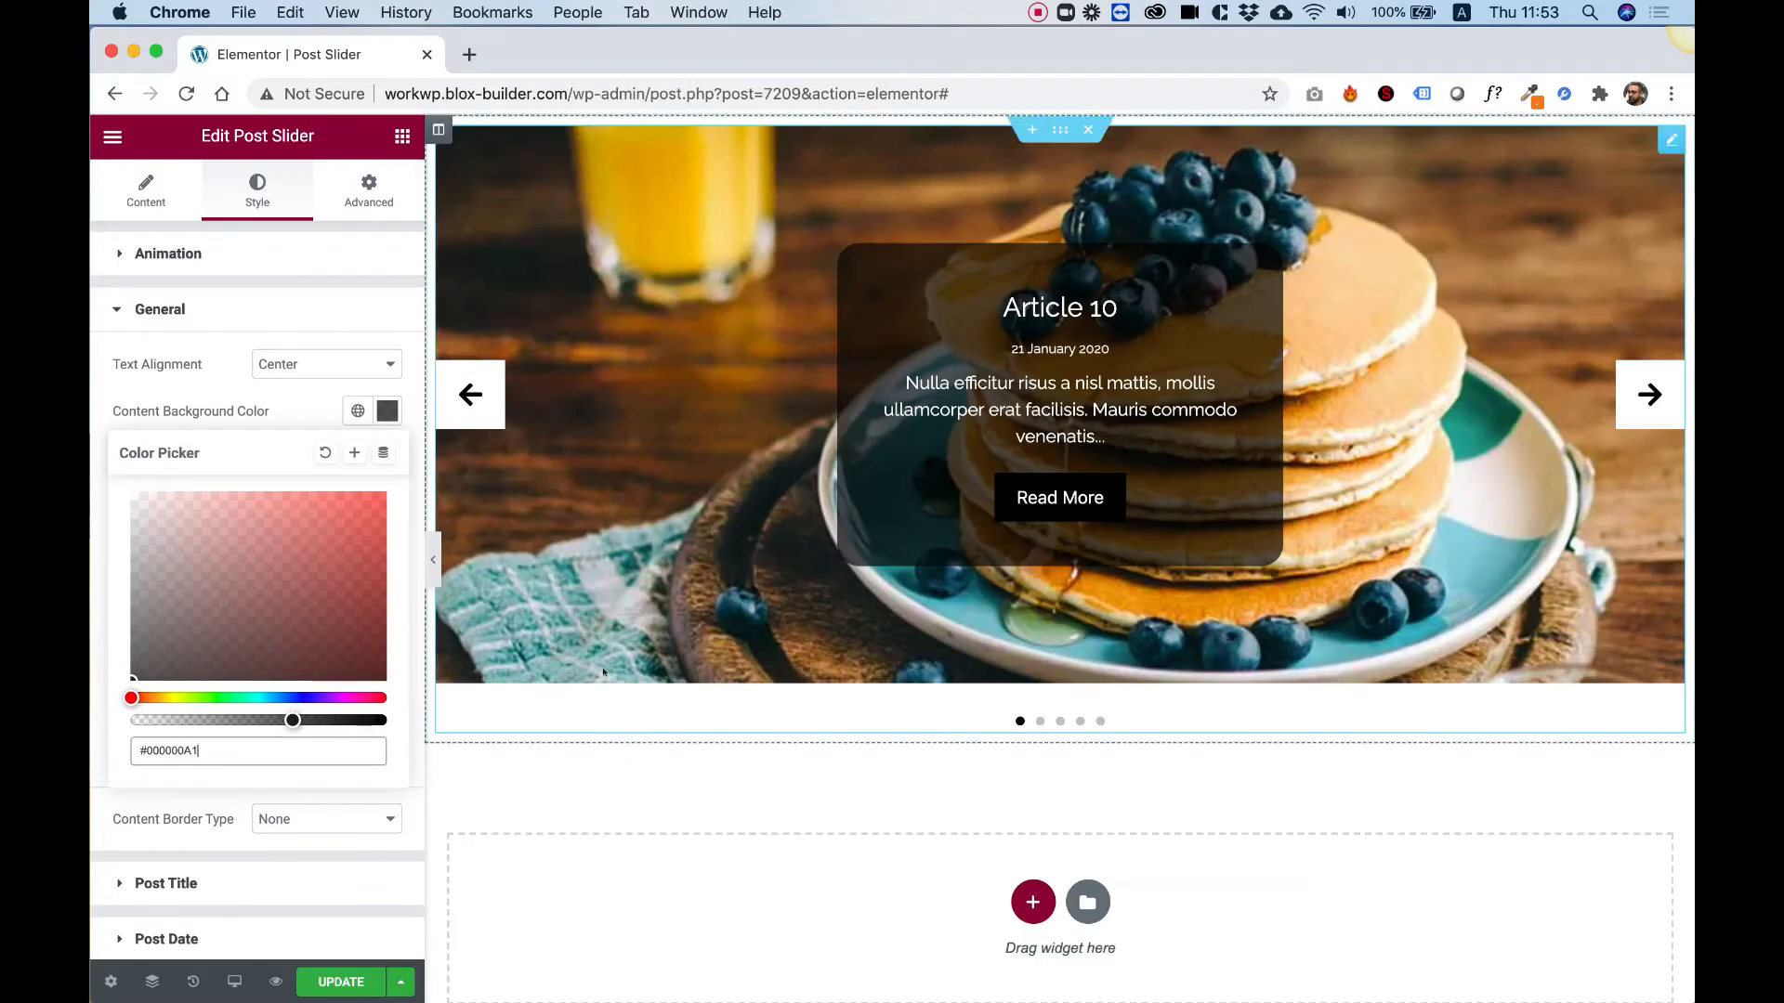
click(239, 411)
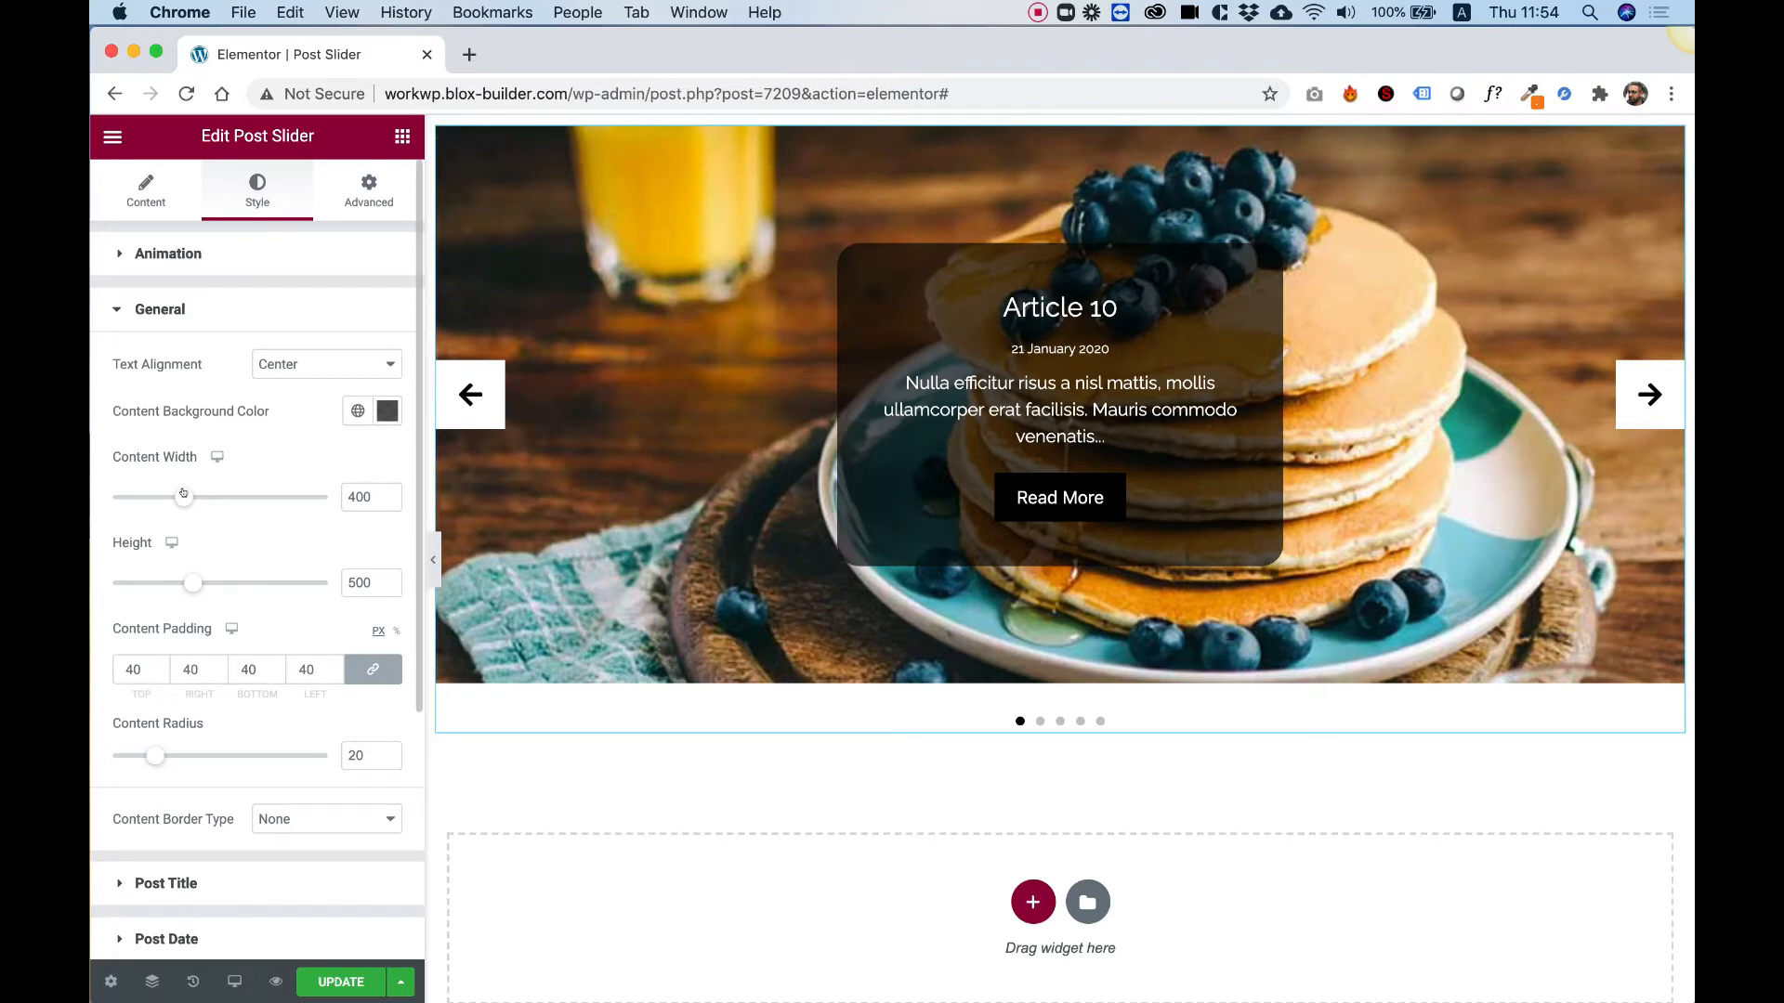
Step: Try content widths of 326 and 568, settle on 463, and set the slider height to 732
mouse_move(184, 497)
mouse_down()
mouse_move(299, 497)
mouse_move(156, 502)
mouse_up()
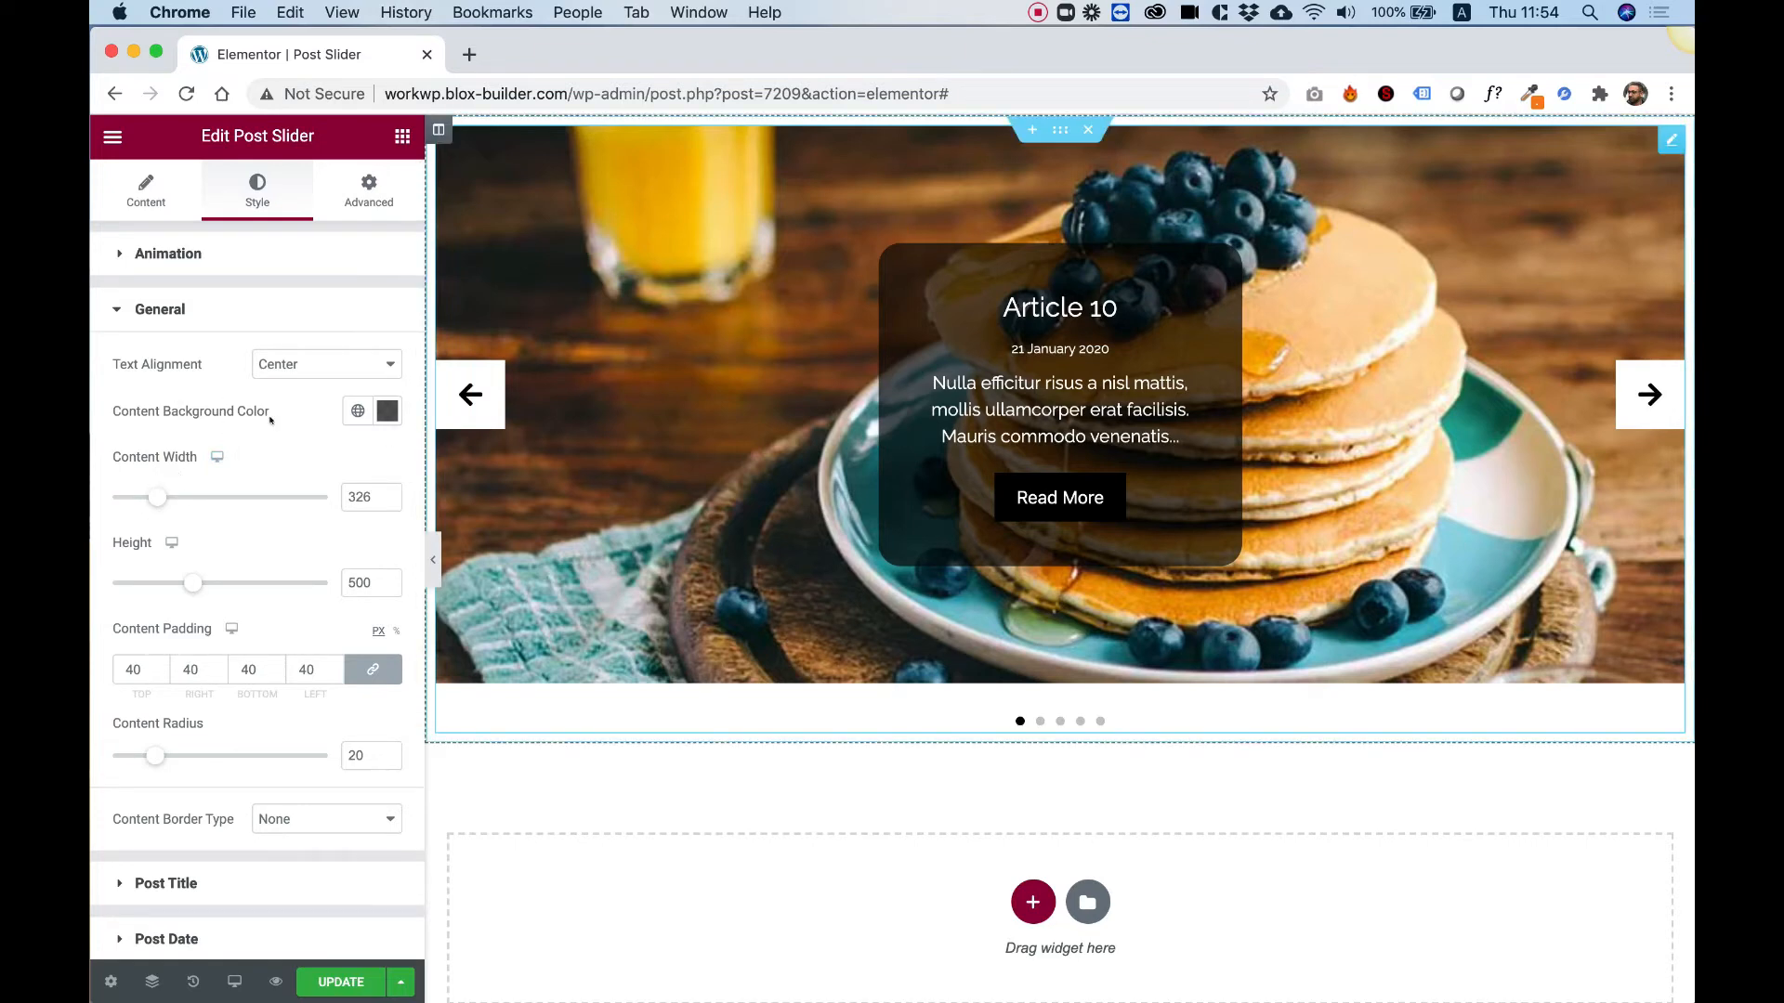
drag(157, 498, 244, 497)
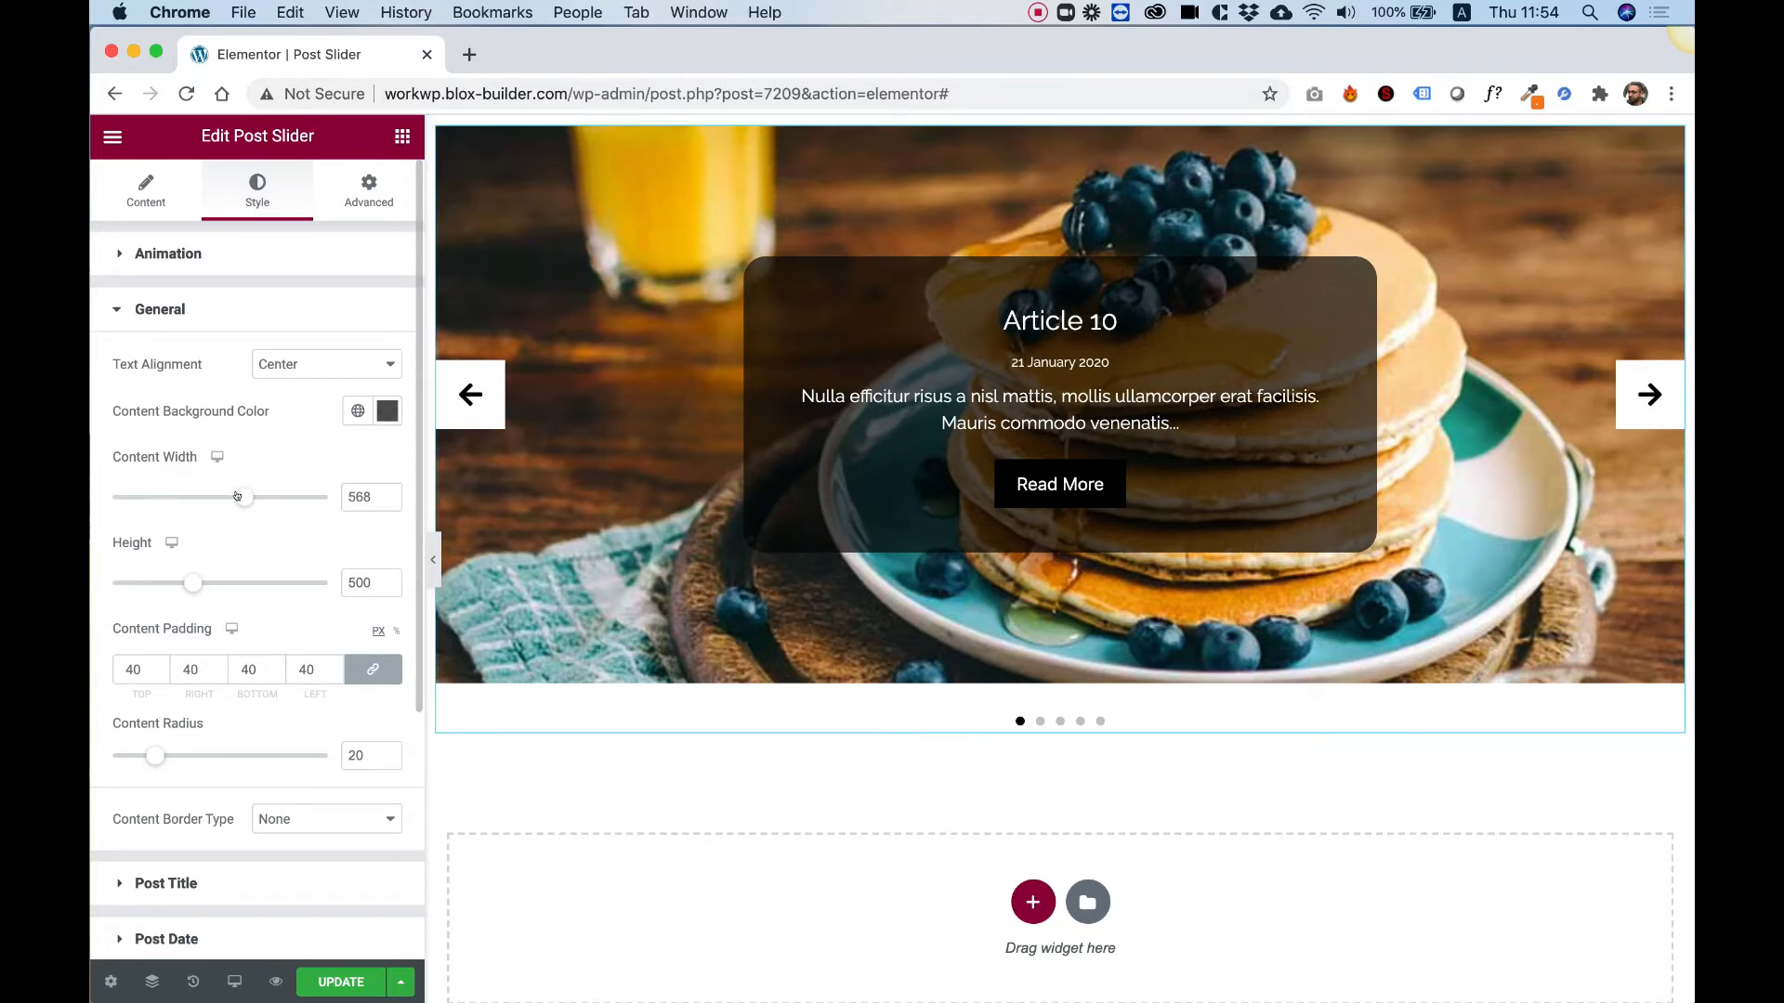
drag(237, 496, 199, 499)
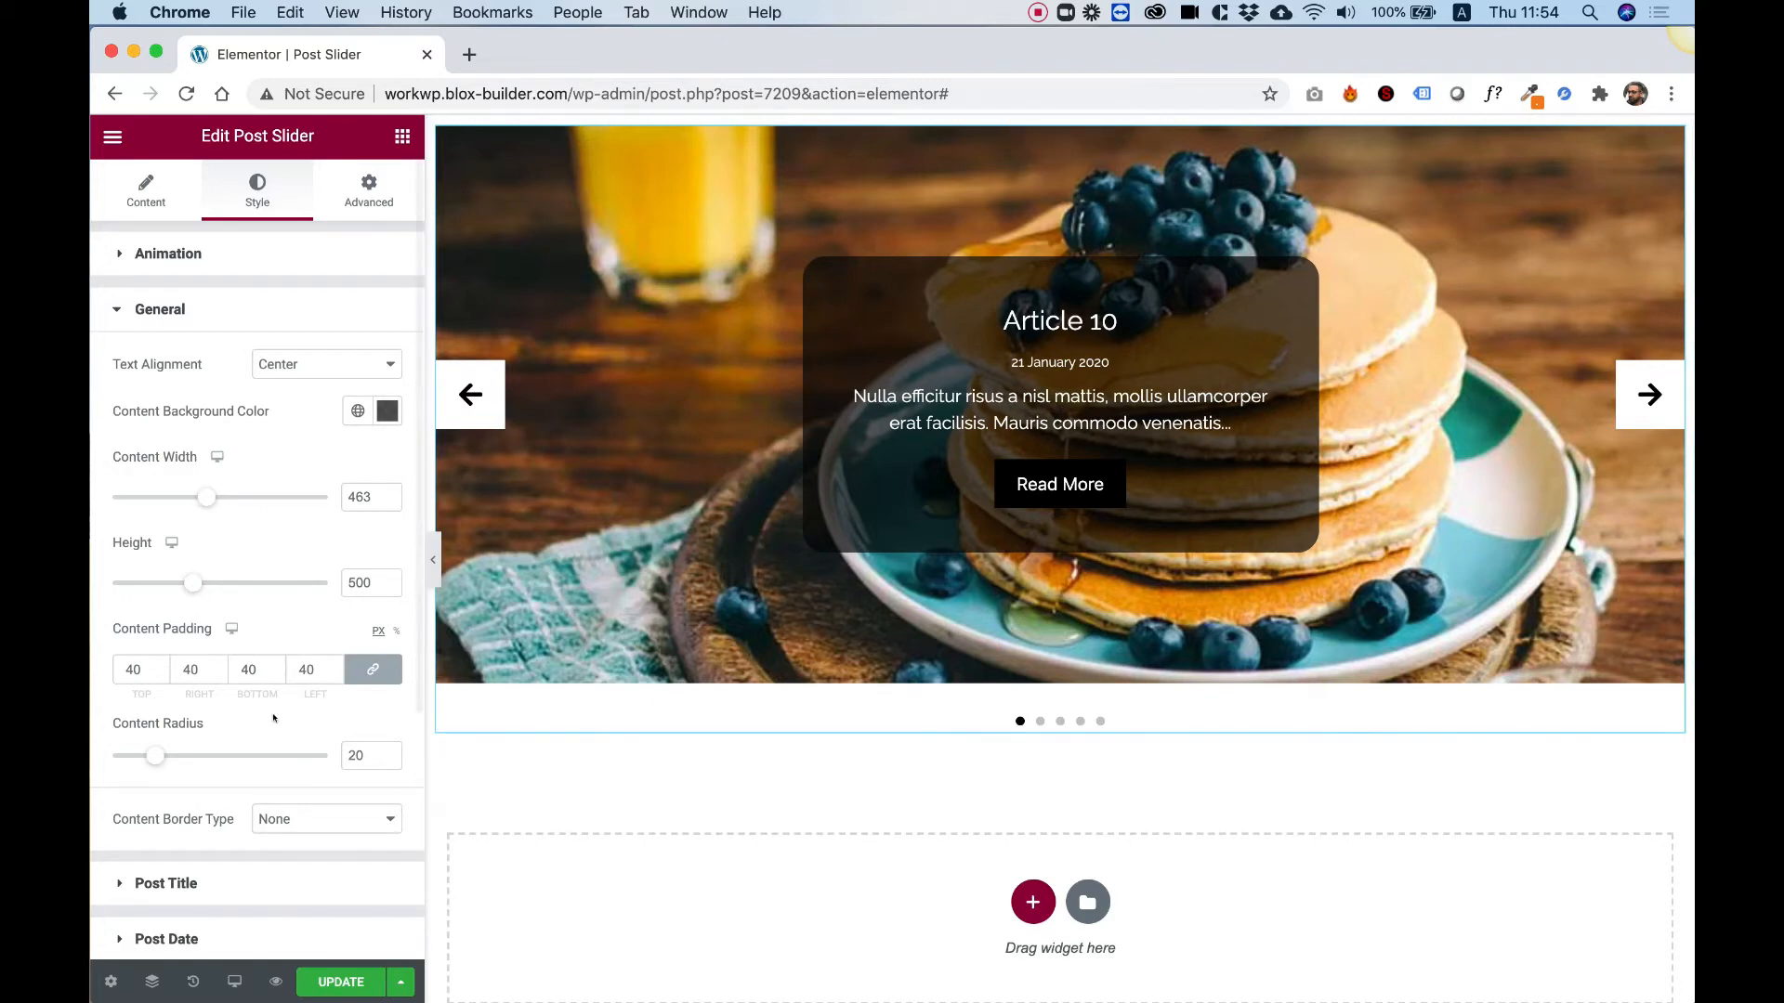
drag(193, 584, 252, 584)
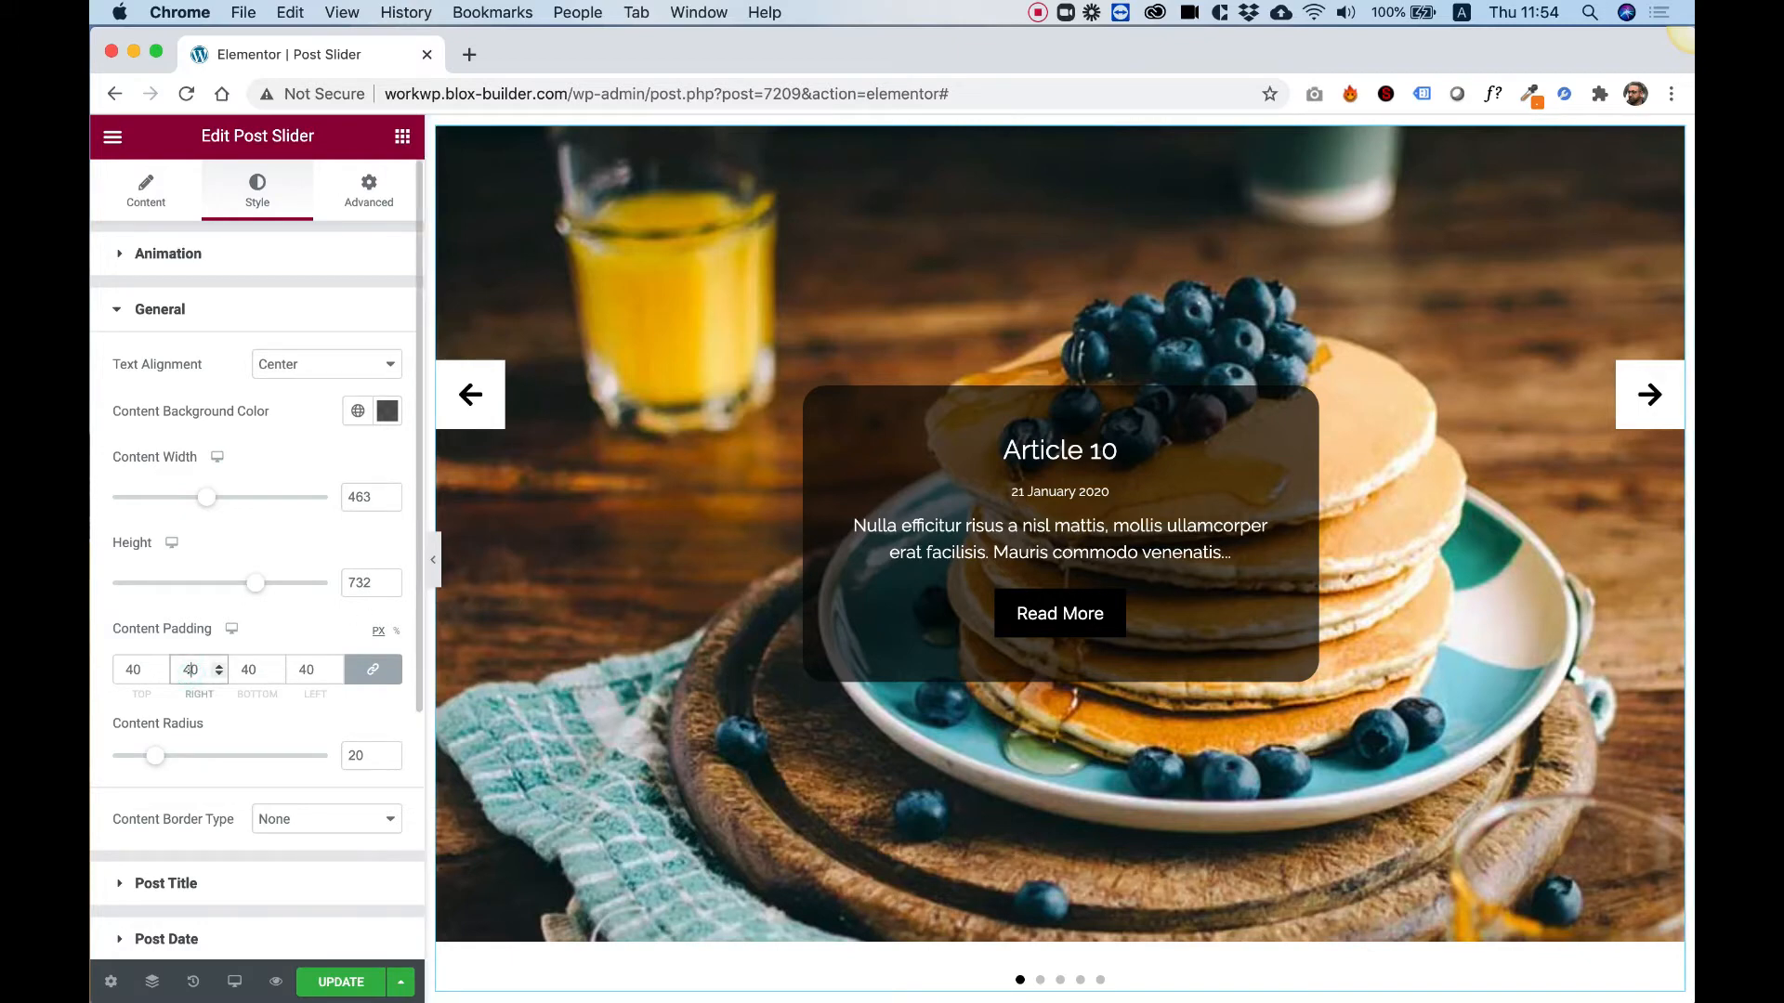
Step: Try larger linked content padding values up to 86 and settle on 80 for all four sides
key(Up)
key(Up)
key(Up)
key(Up)
key(Up)
key(Up)
key(Up)
key(Up)
key(Up)
key(Up)
key(Up)
key(Up)
key(Up)
key(Up)
key(Up)
key(Up)
key(Up)
key(Up)
key(Up)
key(Up)
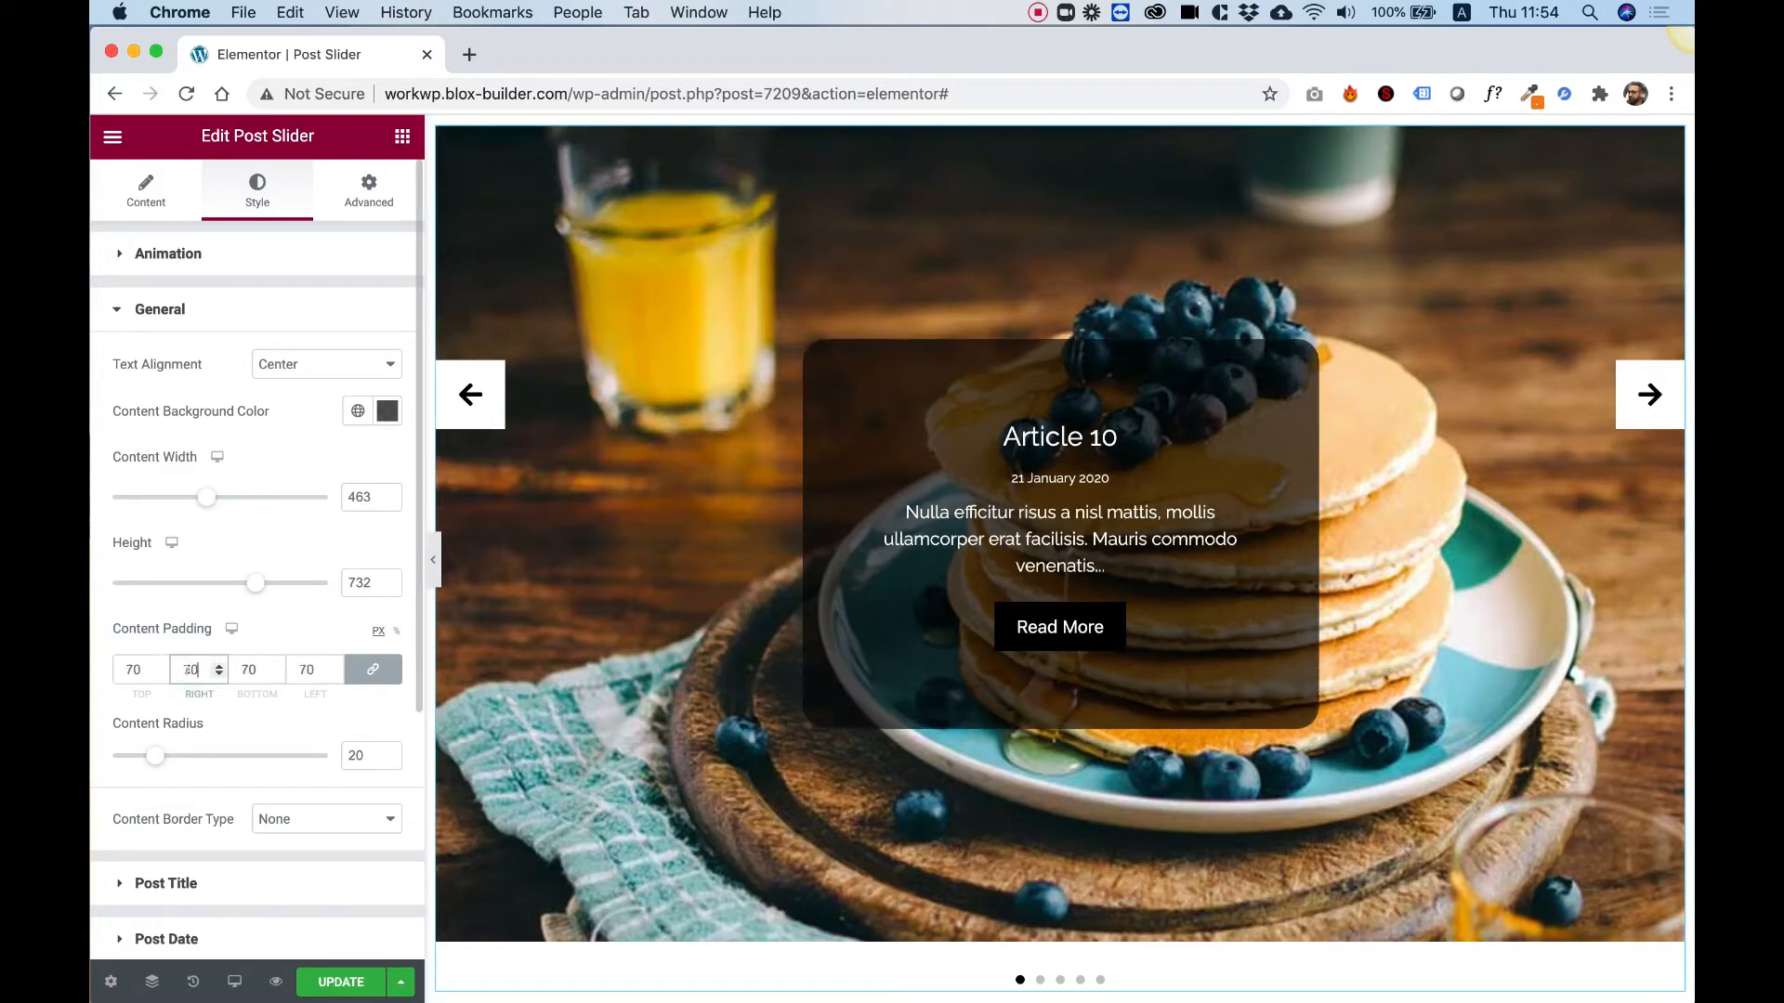
key(Up)
key(Up)
key(Up)
key(Up)
key(Up)
key(Up)
key(Up)
key(Up)
key(Up)
key(Up)
key(Up)
key(Up)
key(Up)
key(Up)
key(Up)
key(Up)
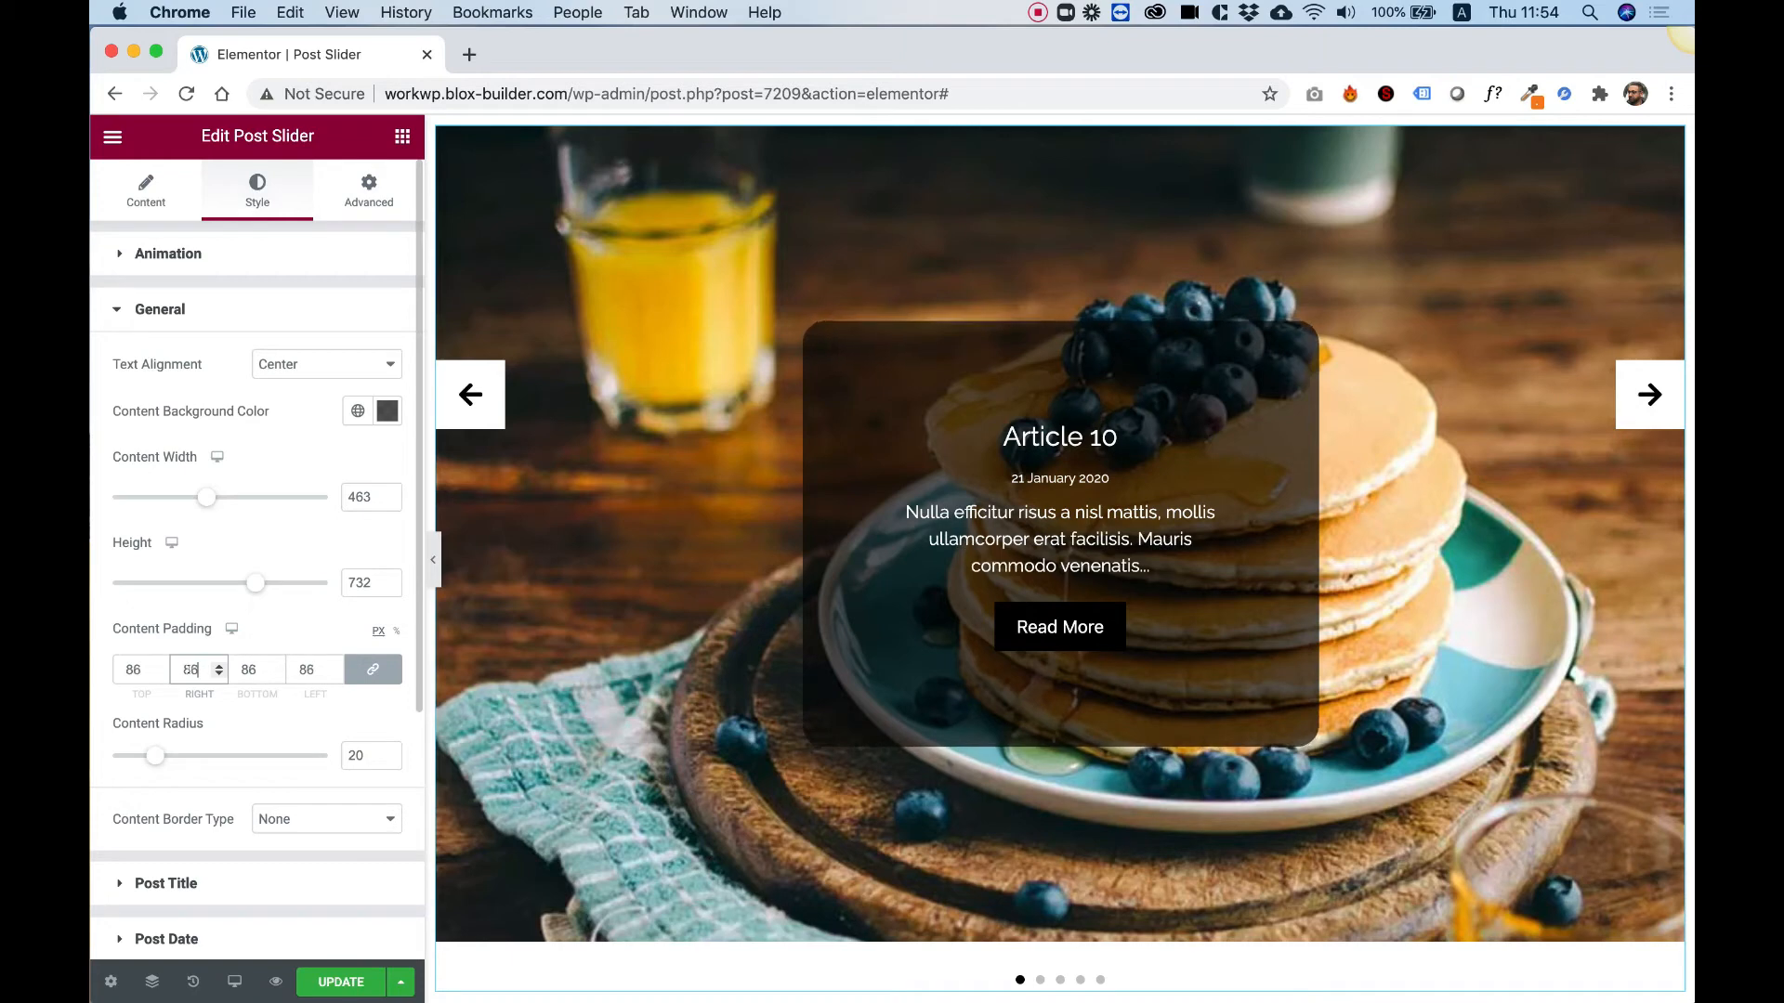
key(Down)
key(Down)
key(Down)
key(Down)
key(Down)
key(Down)
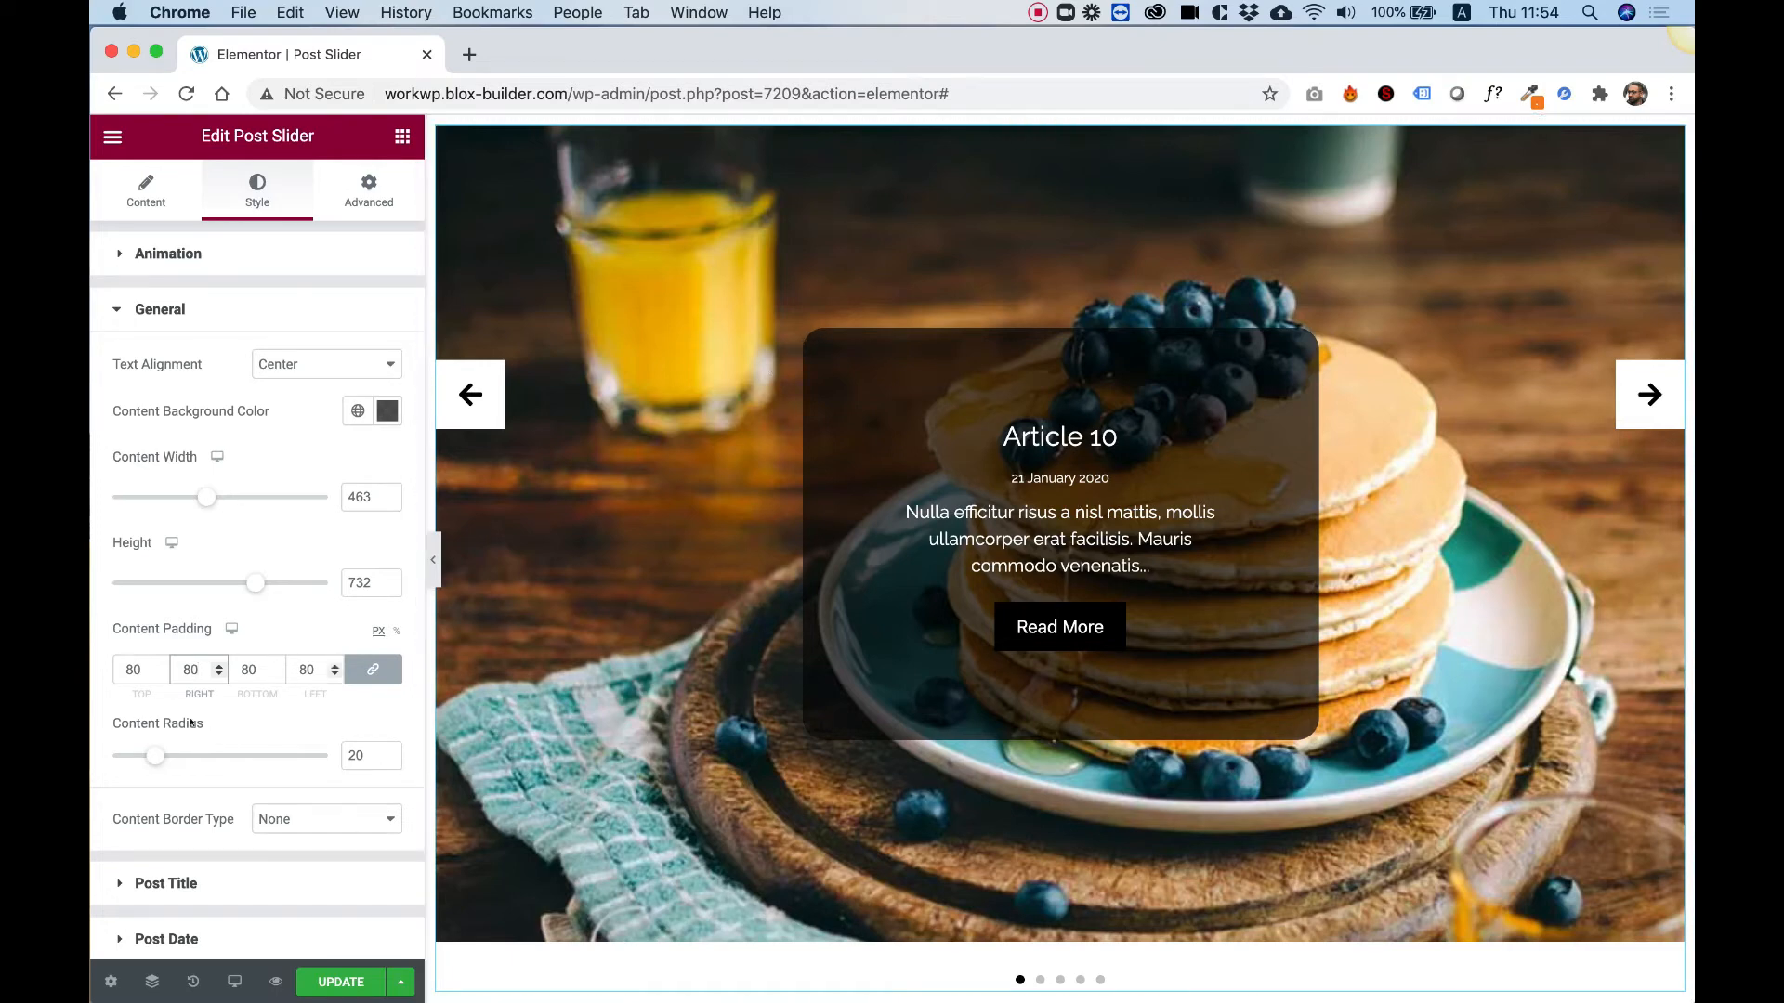
Step: Set the content radius to 0 and the content border type to Solid
drag(149, 755, 93, 757)
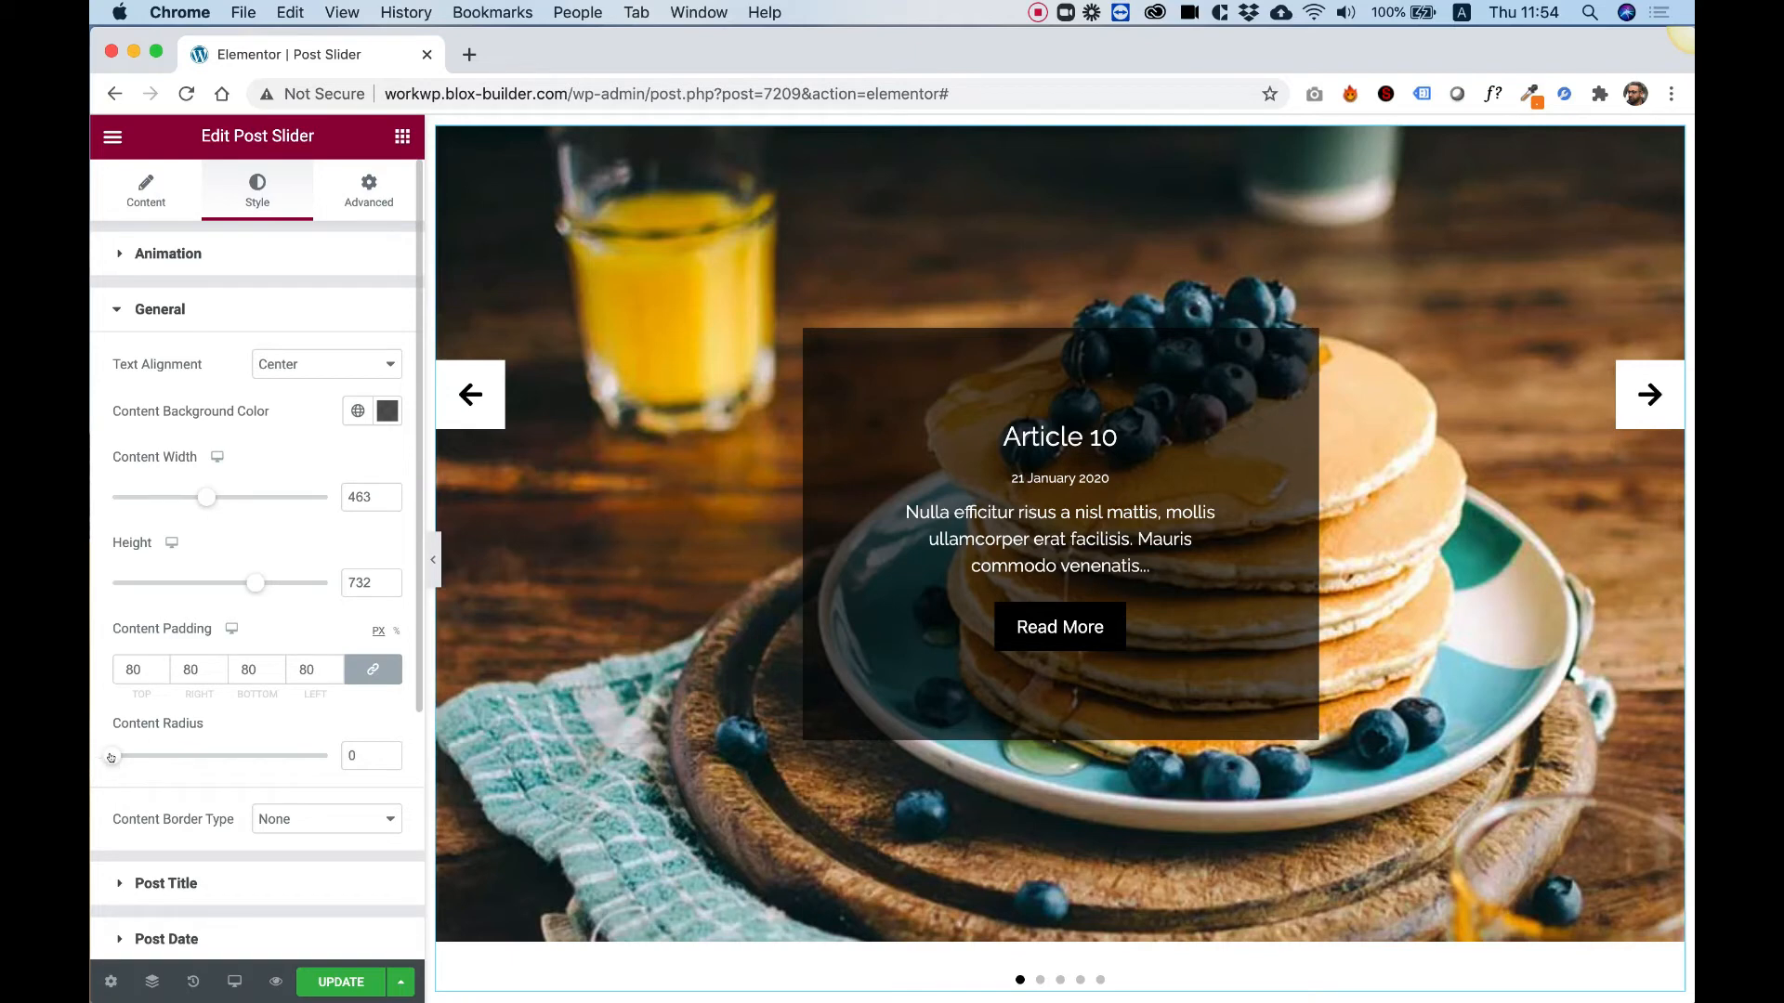
mouse_move(111, 757)
mouse_down()
mouse_move(349, 757)
mouse_move(106, 758)
mouse_up()
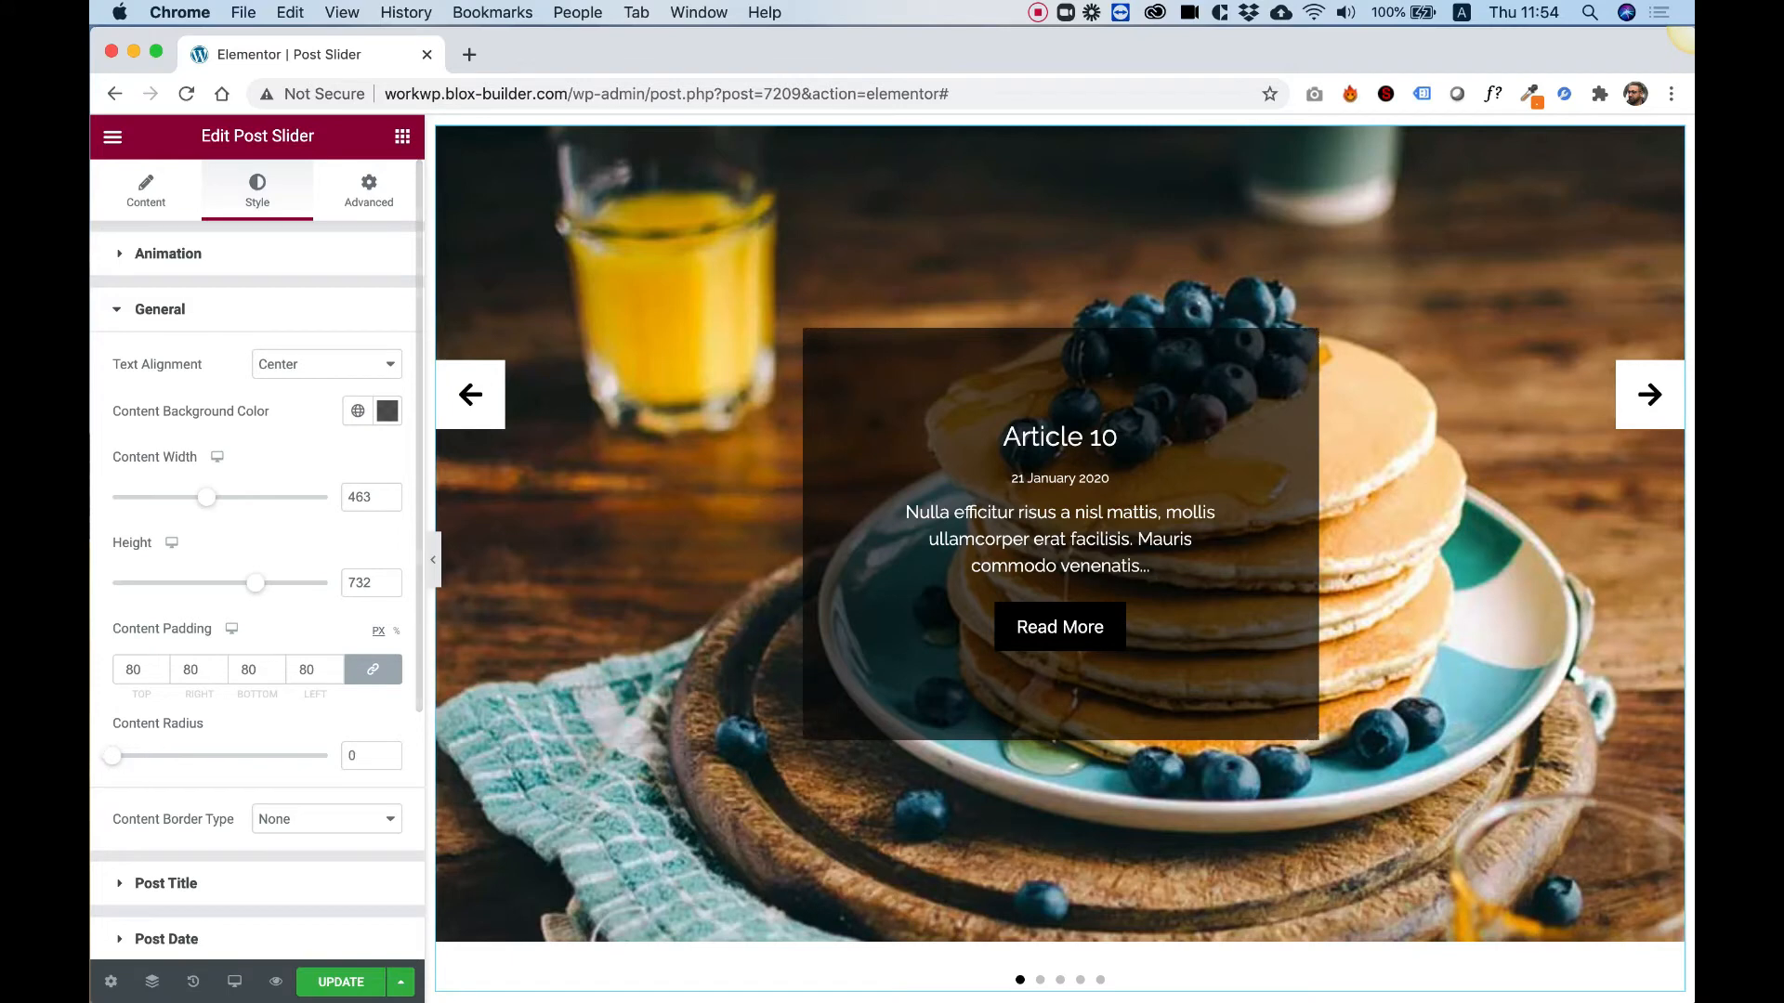
click(312, 821)
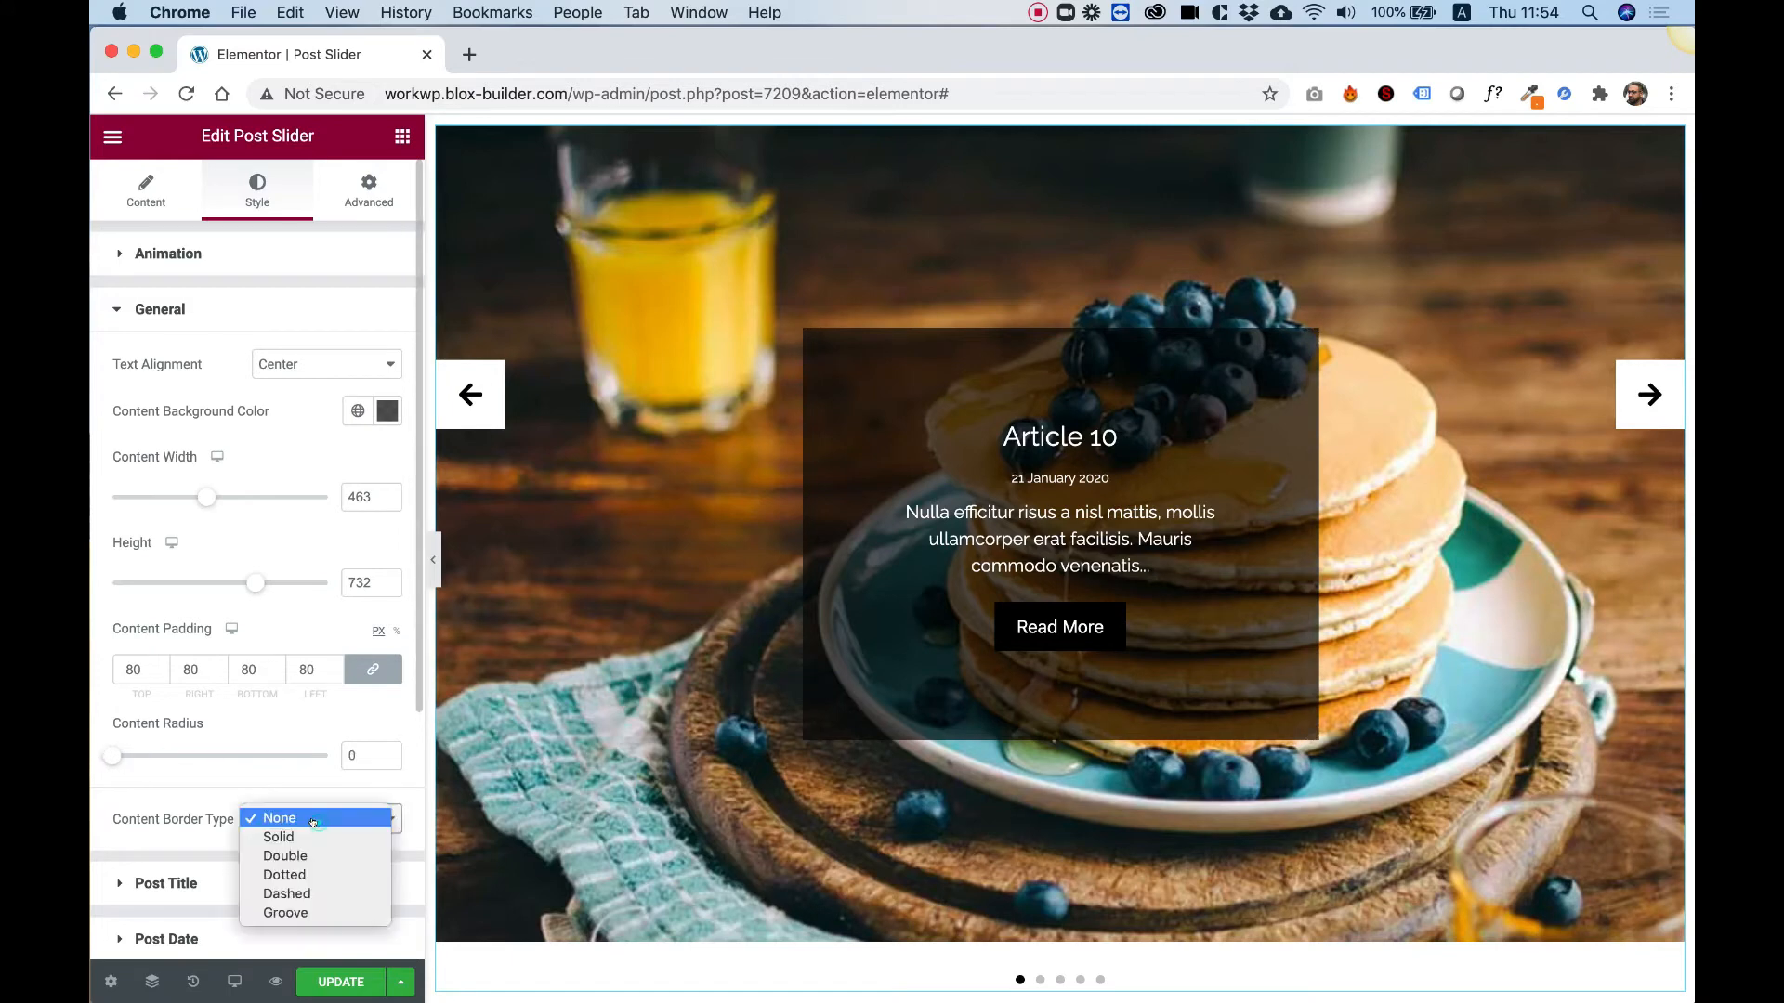
click(313, 839)
Step: Set the content border color to white, #FFFFFF
scroll(354, 889, down, 4)
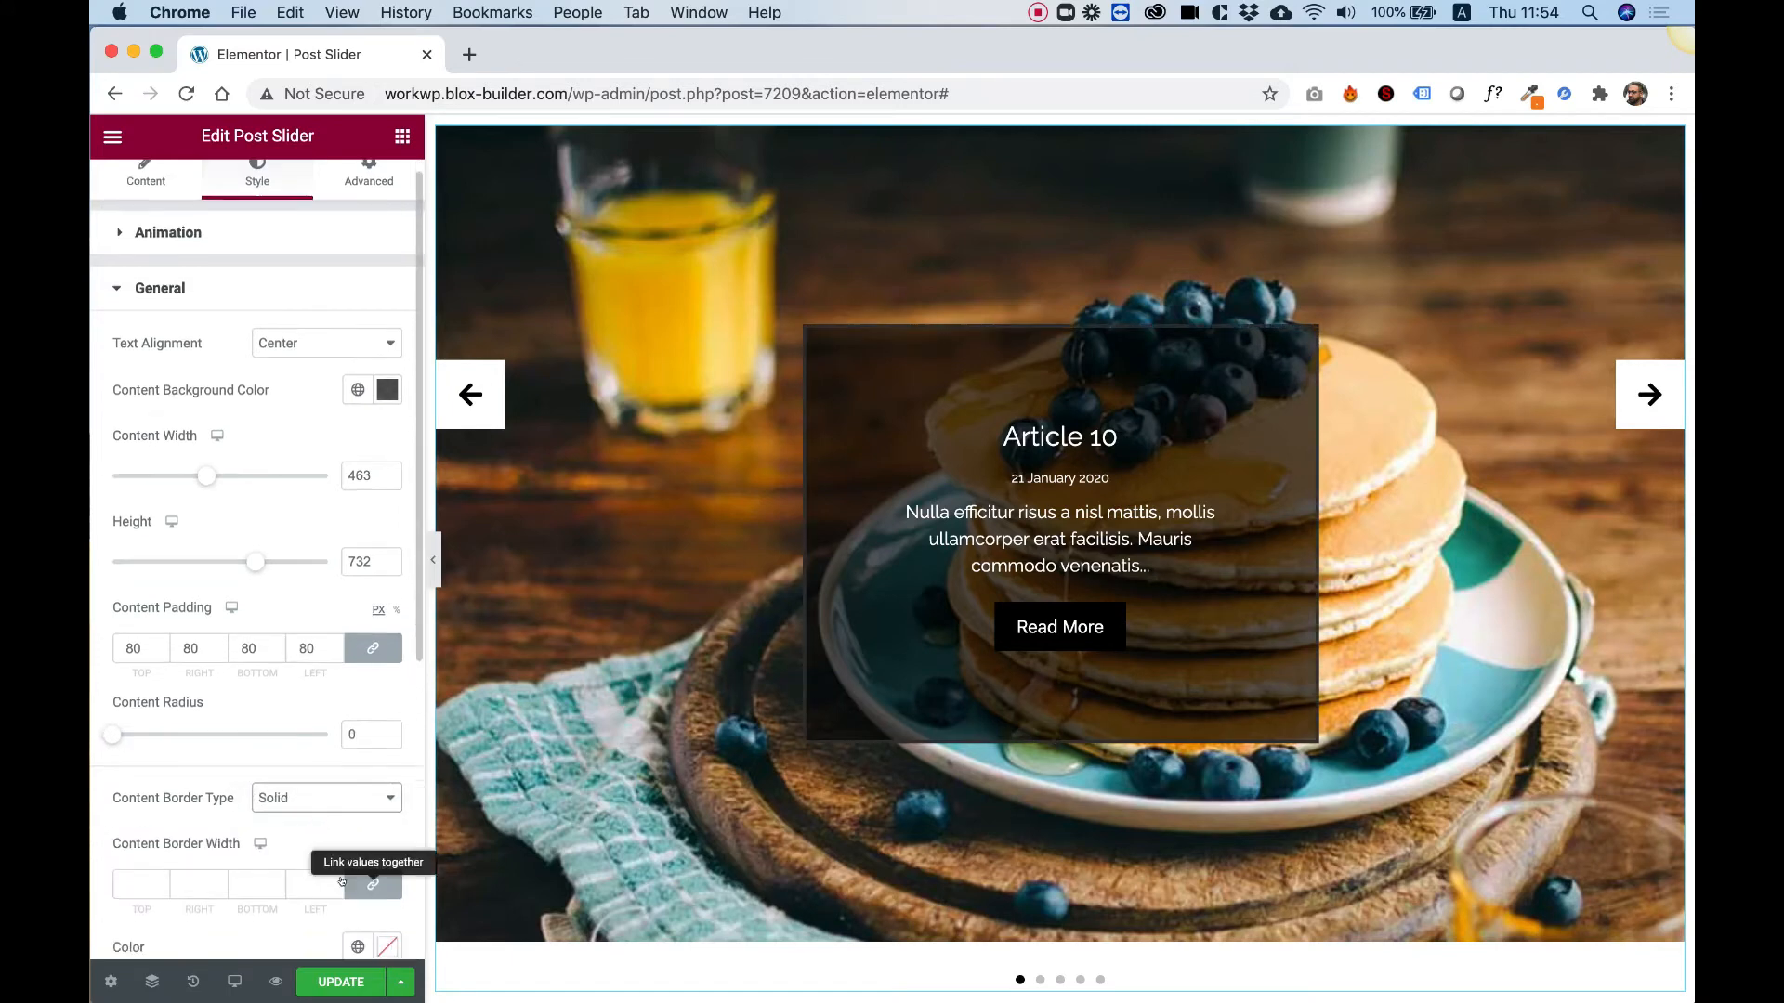
click(382, 783)
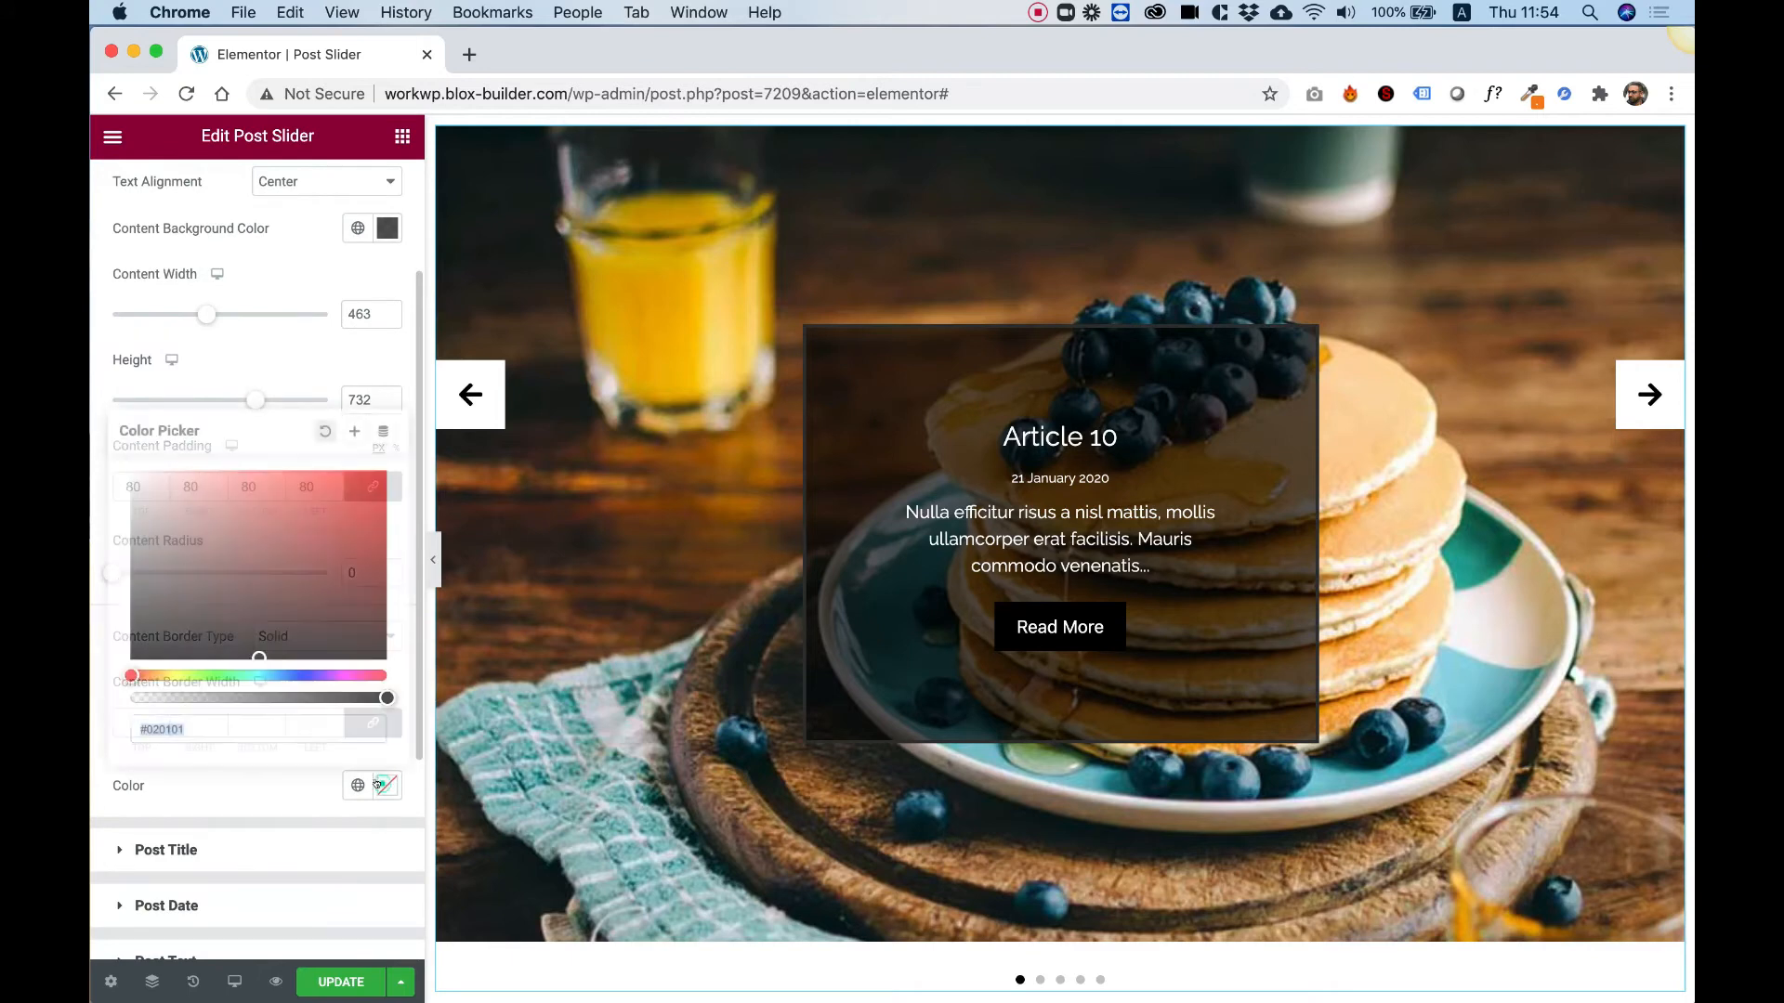
drag(256, 597, 101, 466)
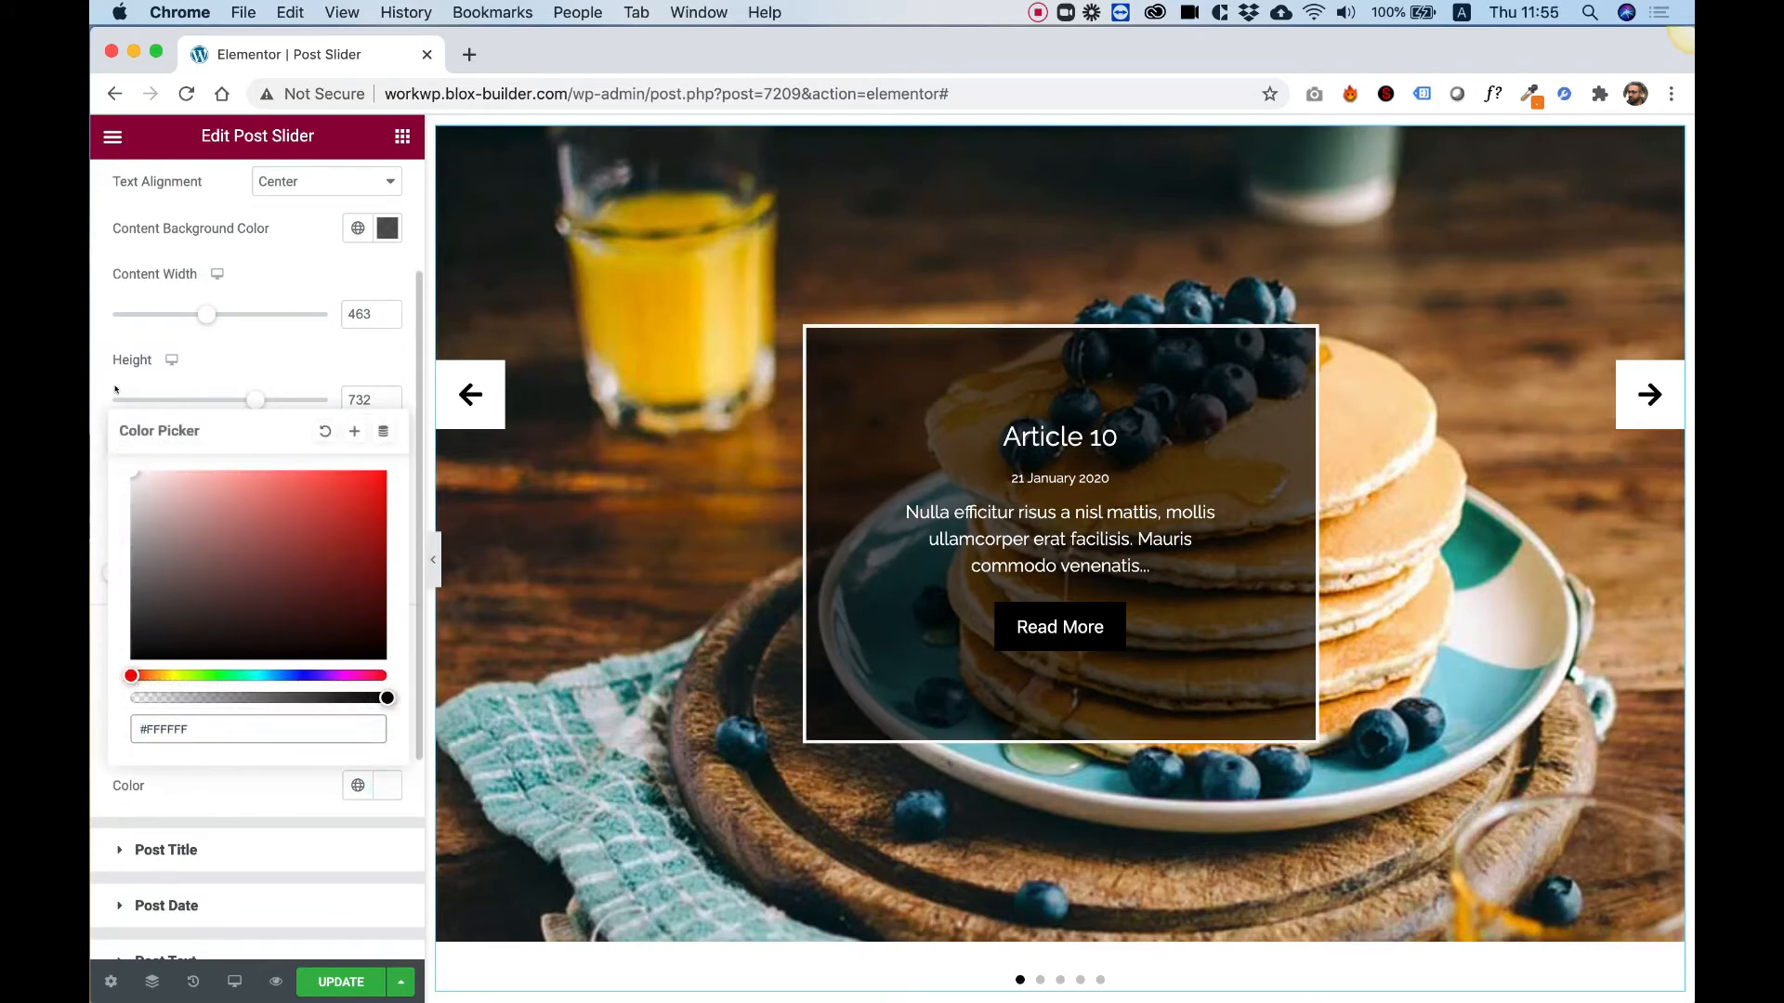
click(100, 466)
Step: Set the content border width to 20 on all four sides
click(130, 716)
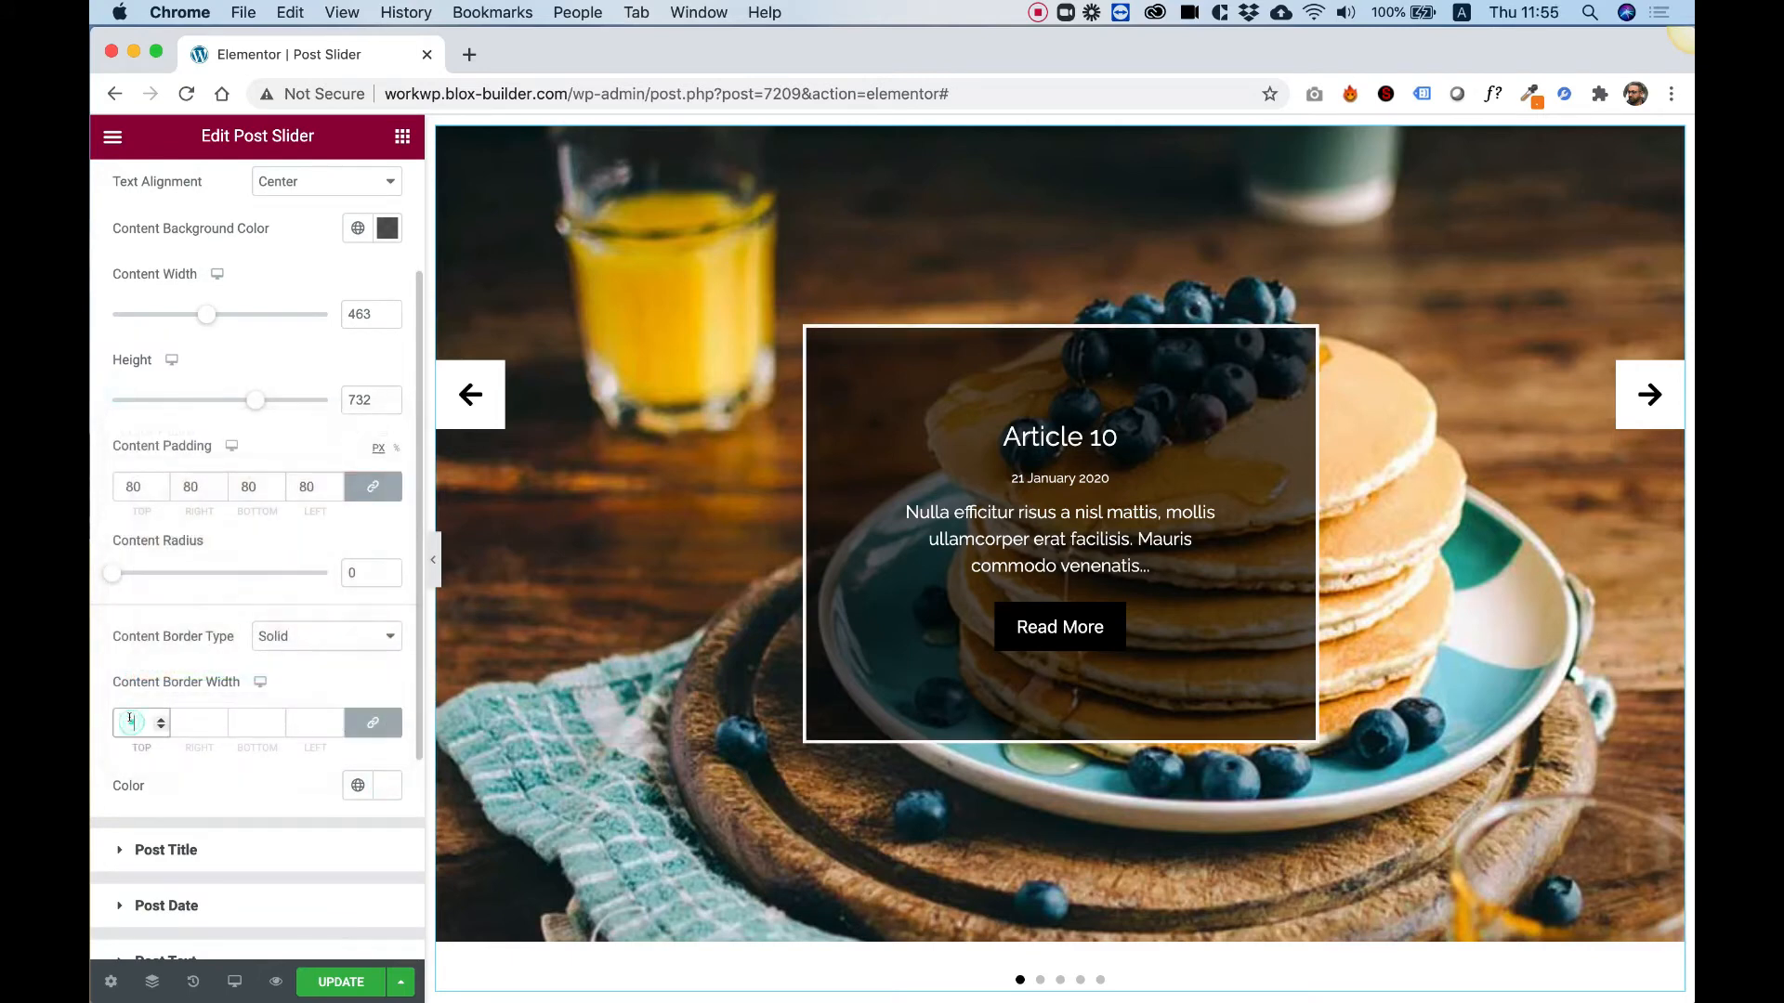
text(7)
key(Up)
key(Up)
key(Up)
key(Up)
key(Up)
key(Up)
key(Up)
key(Up)
key(Up)
key(Up)
key(Up)
key(Up)
key(Up)
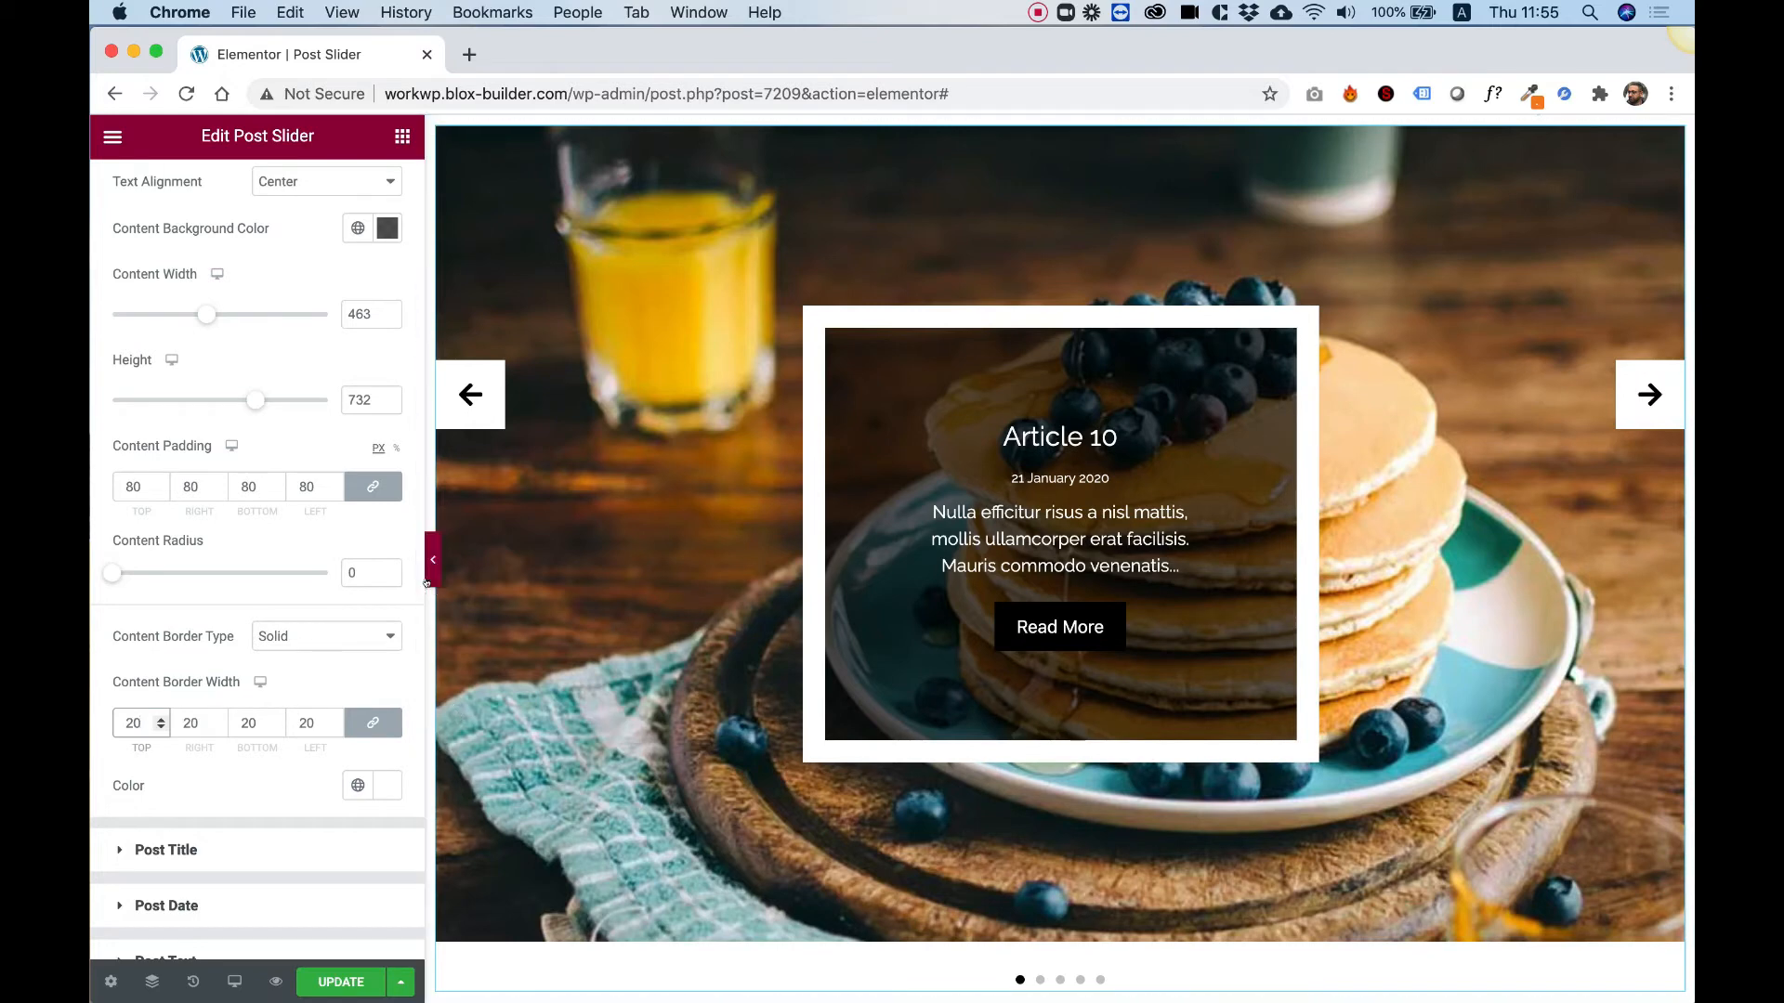
Step: View the Post Title style settings and try the title spacing, returning it to 0
click(186, 860)
scroll(205, 756, down, 1)
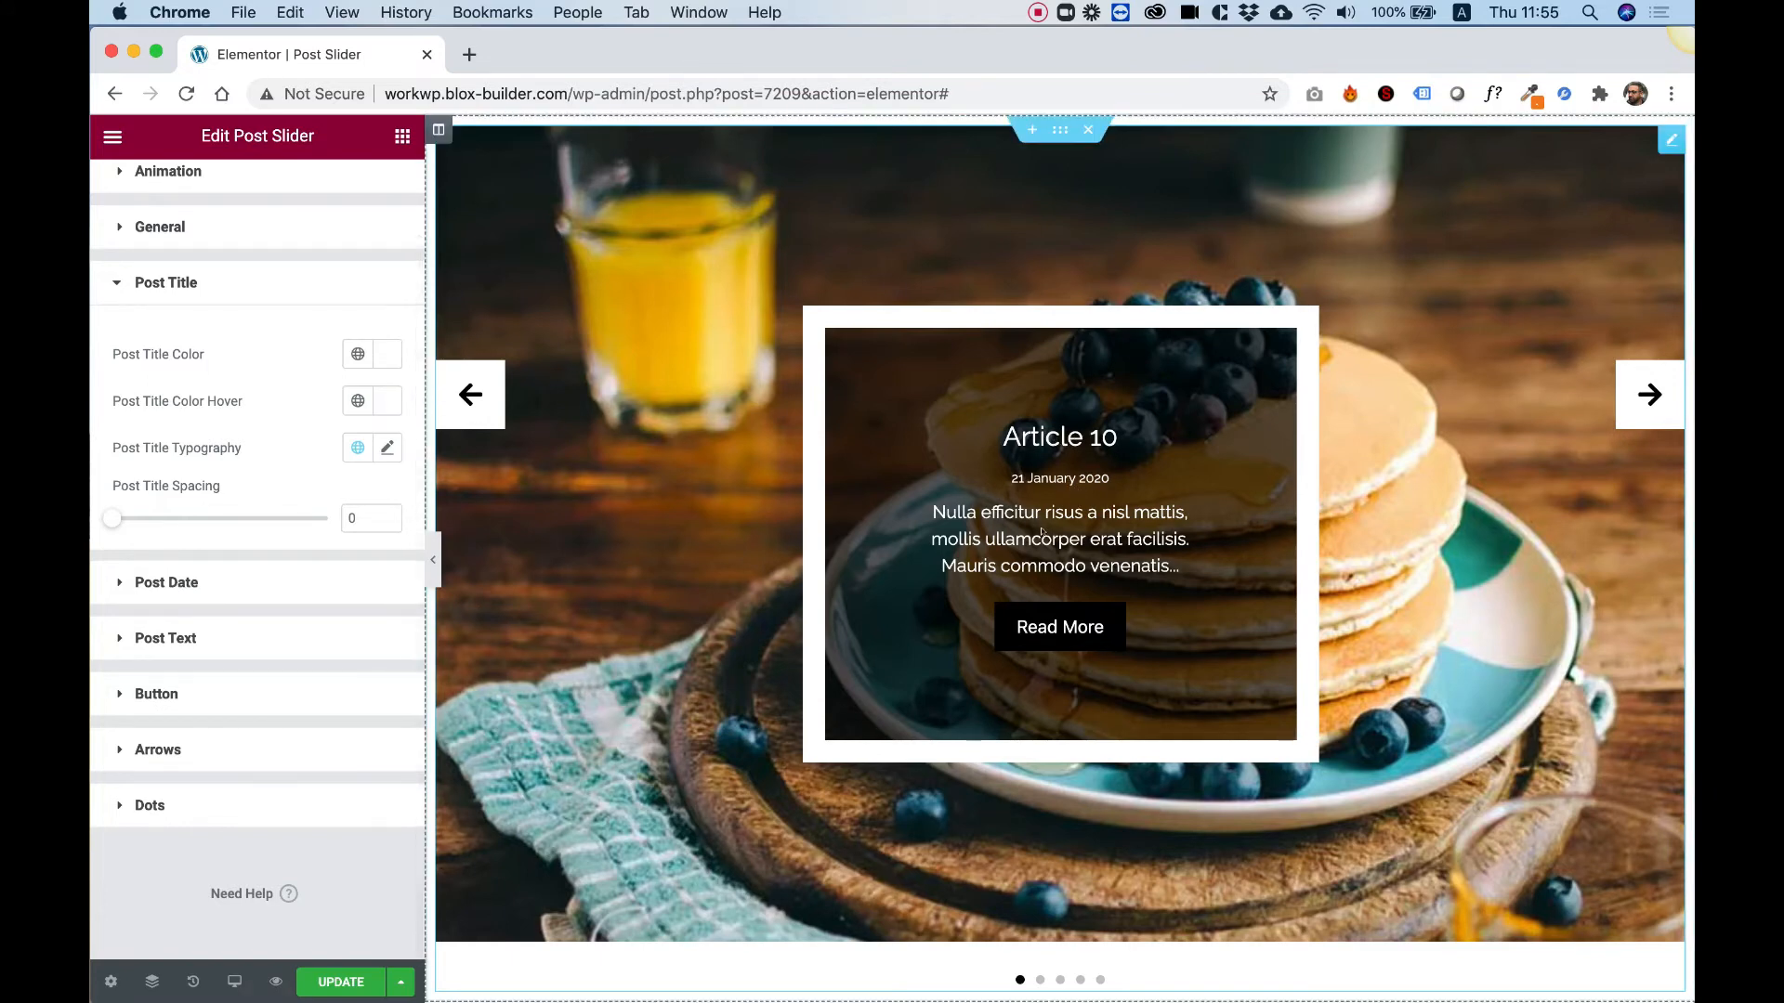
mouse_move(112, 519)
mouse_down()
mouse_move(145, 517)
mouse_move(96, 517)
mouse_up()
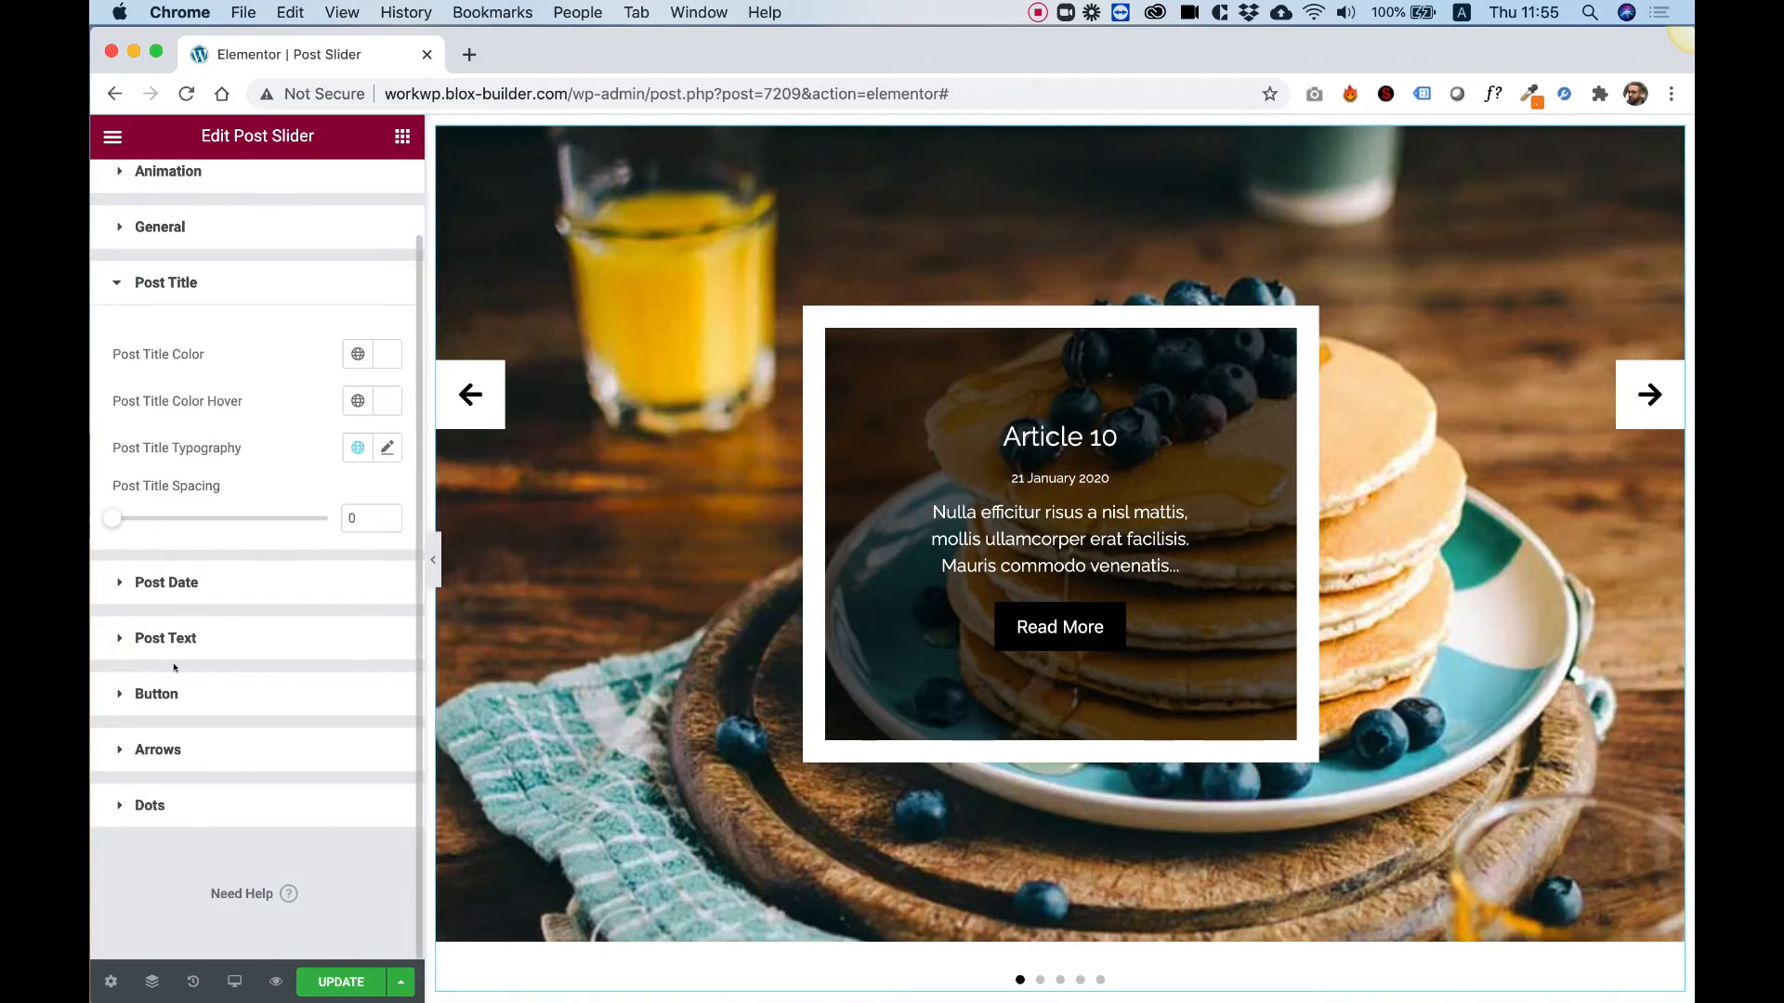
Step: Set the Read More button's radius to 100 and look over its remaining style options
click(163, 697)
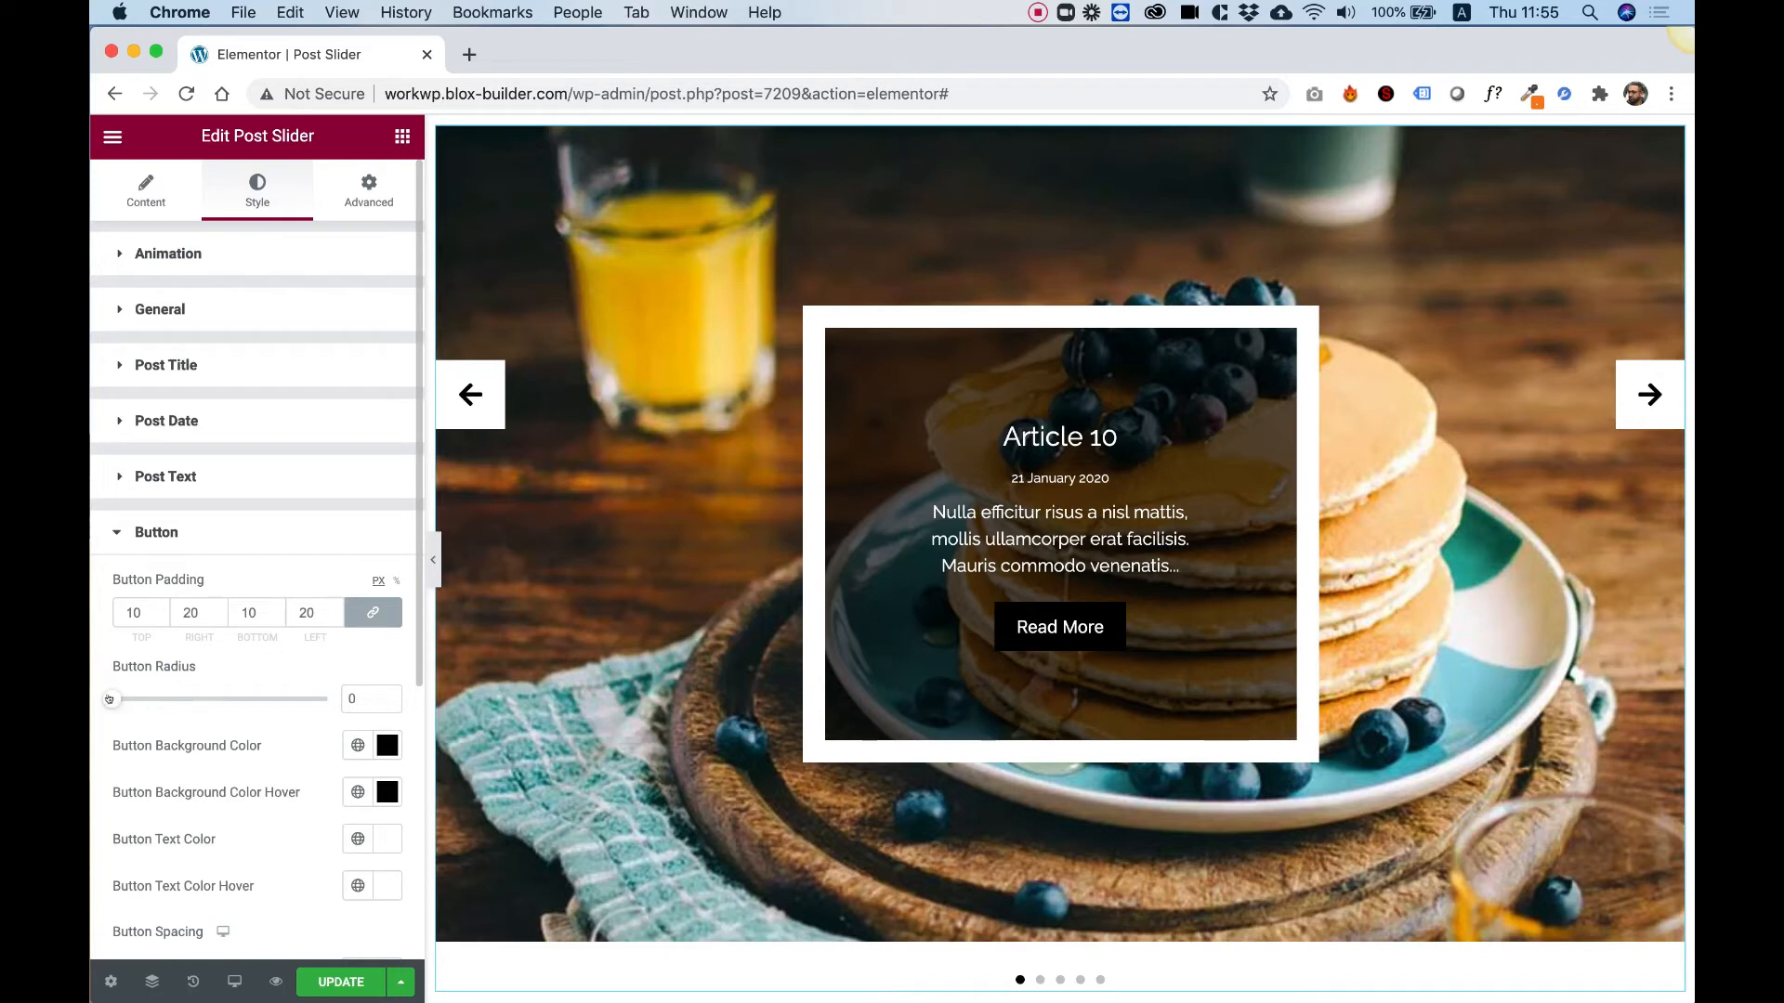
drag(109, 699, 329, 711)
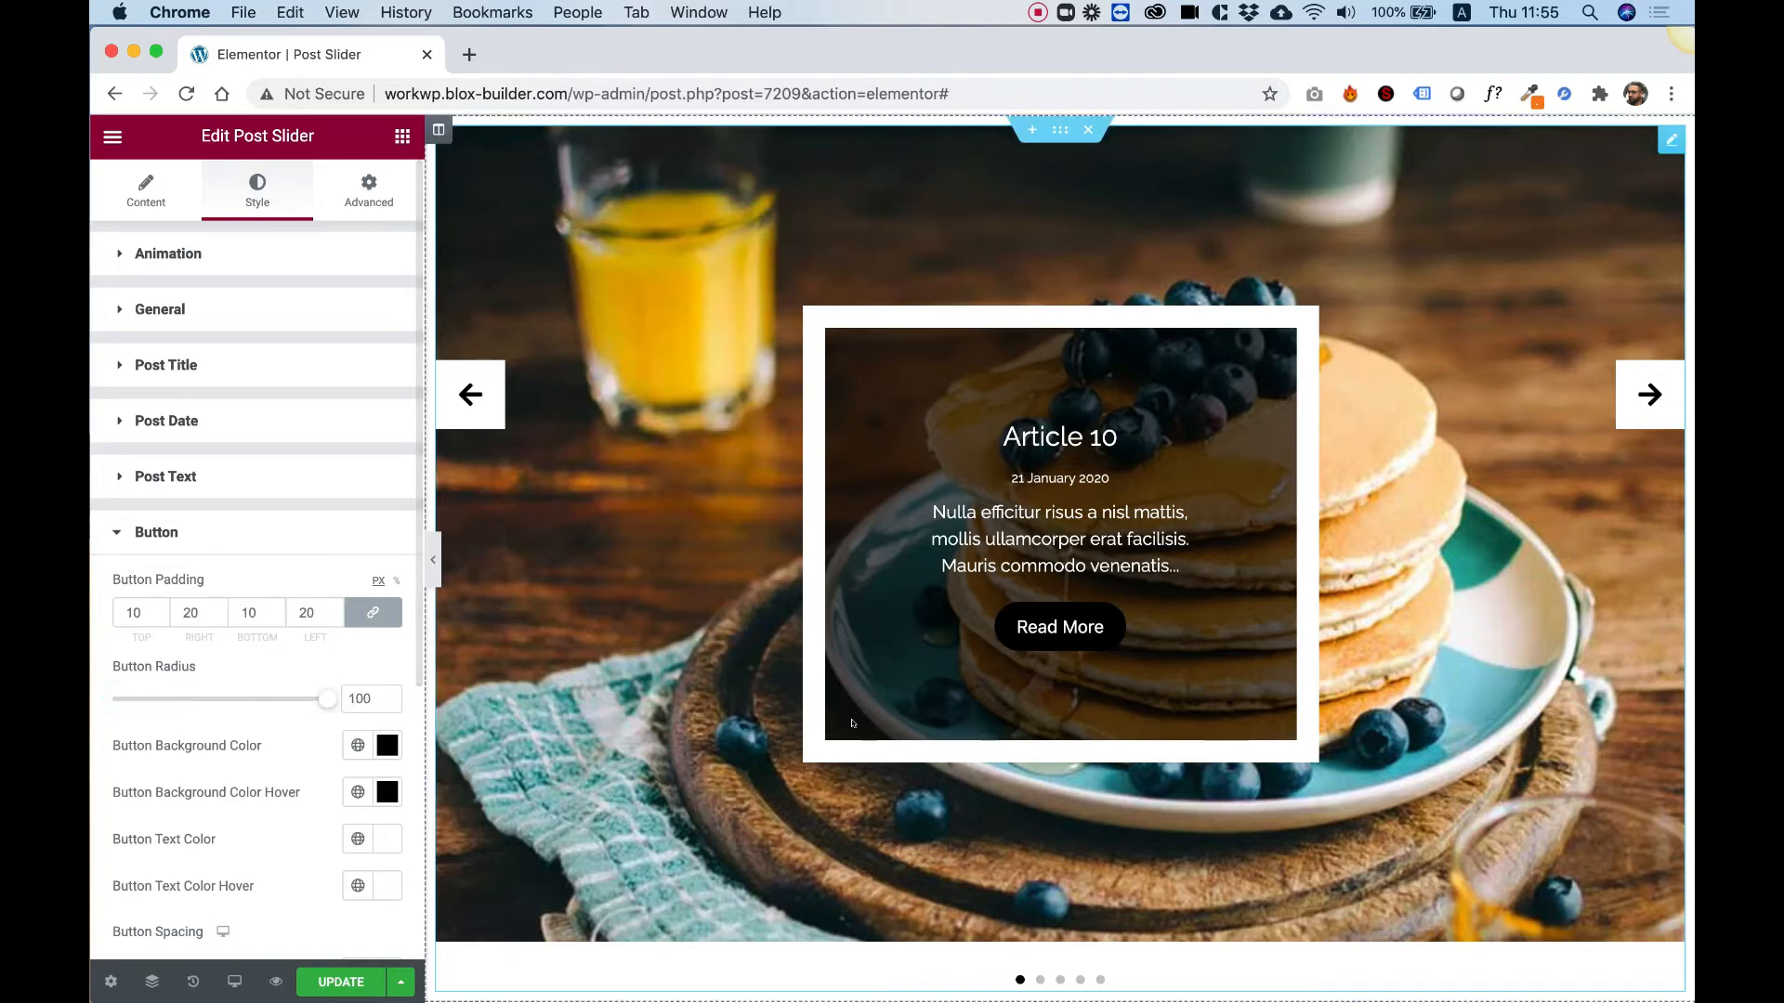
scroll(247, 676, down, 2)
scroll(247, 677, down, 5)
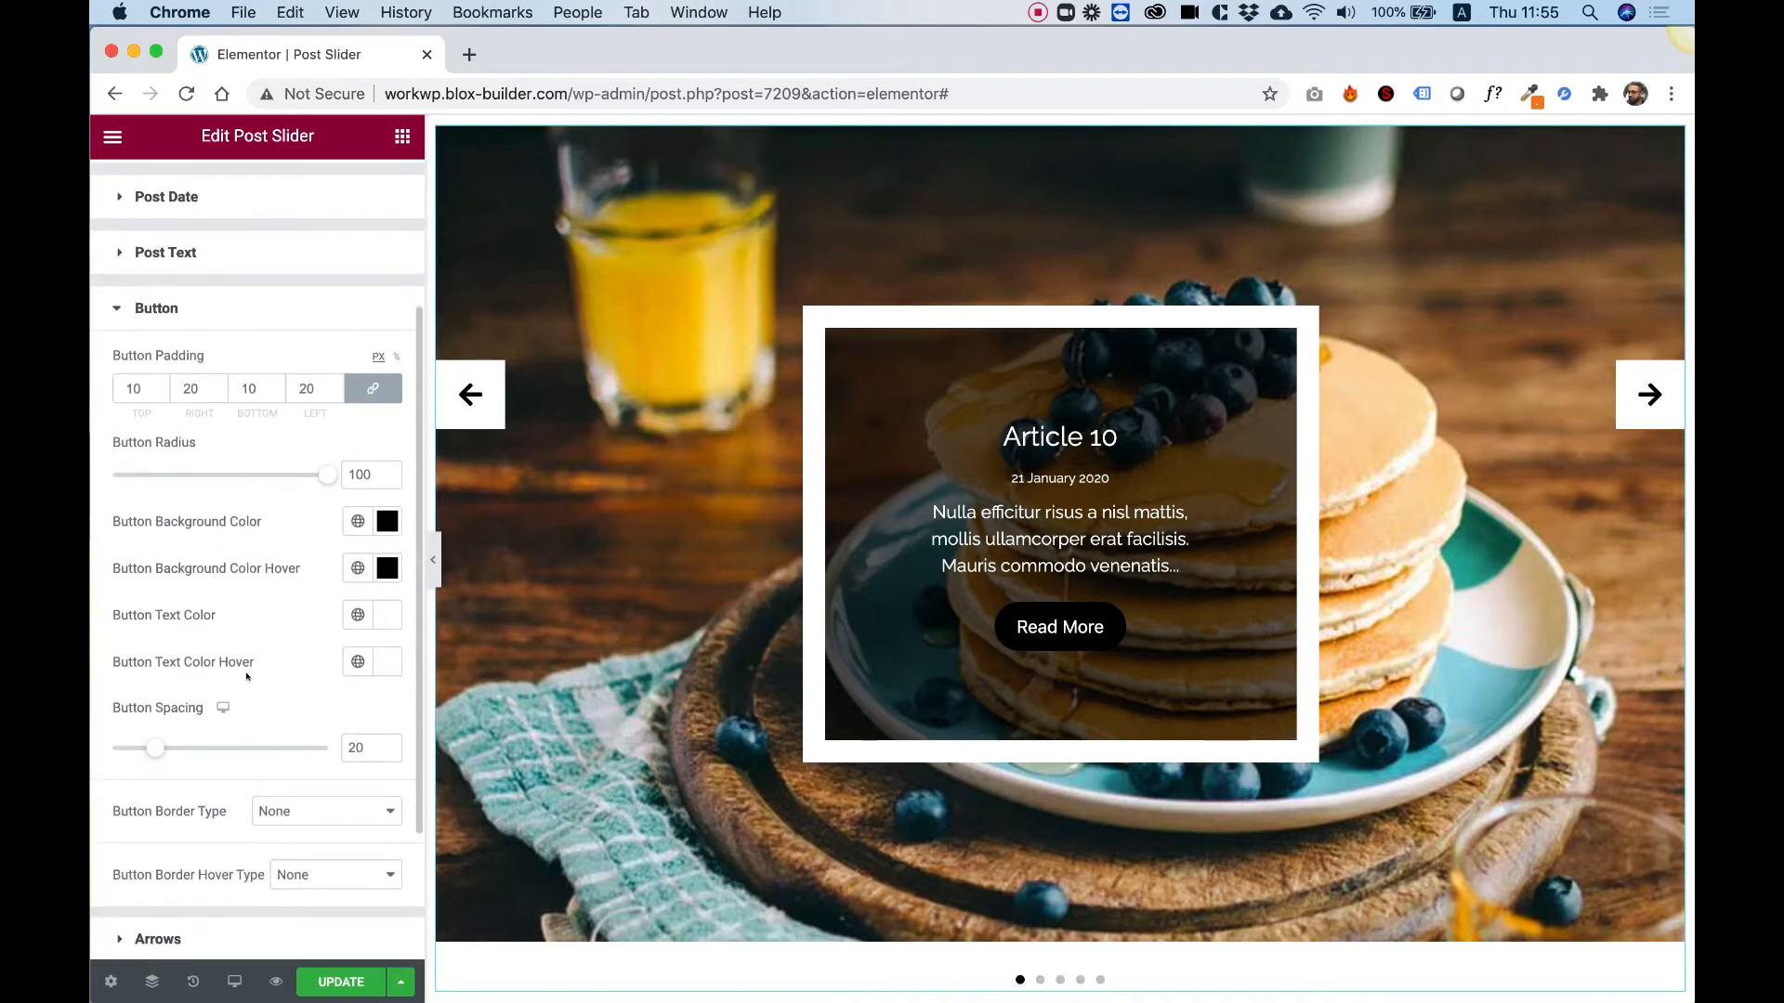
Step: Unlink the button padding values and set the right and left padding to 60
scroll(164, 316, up, 1)
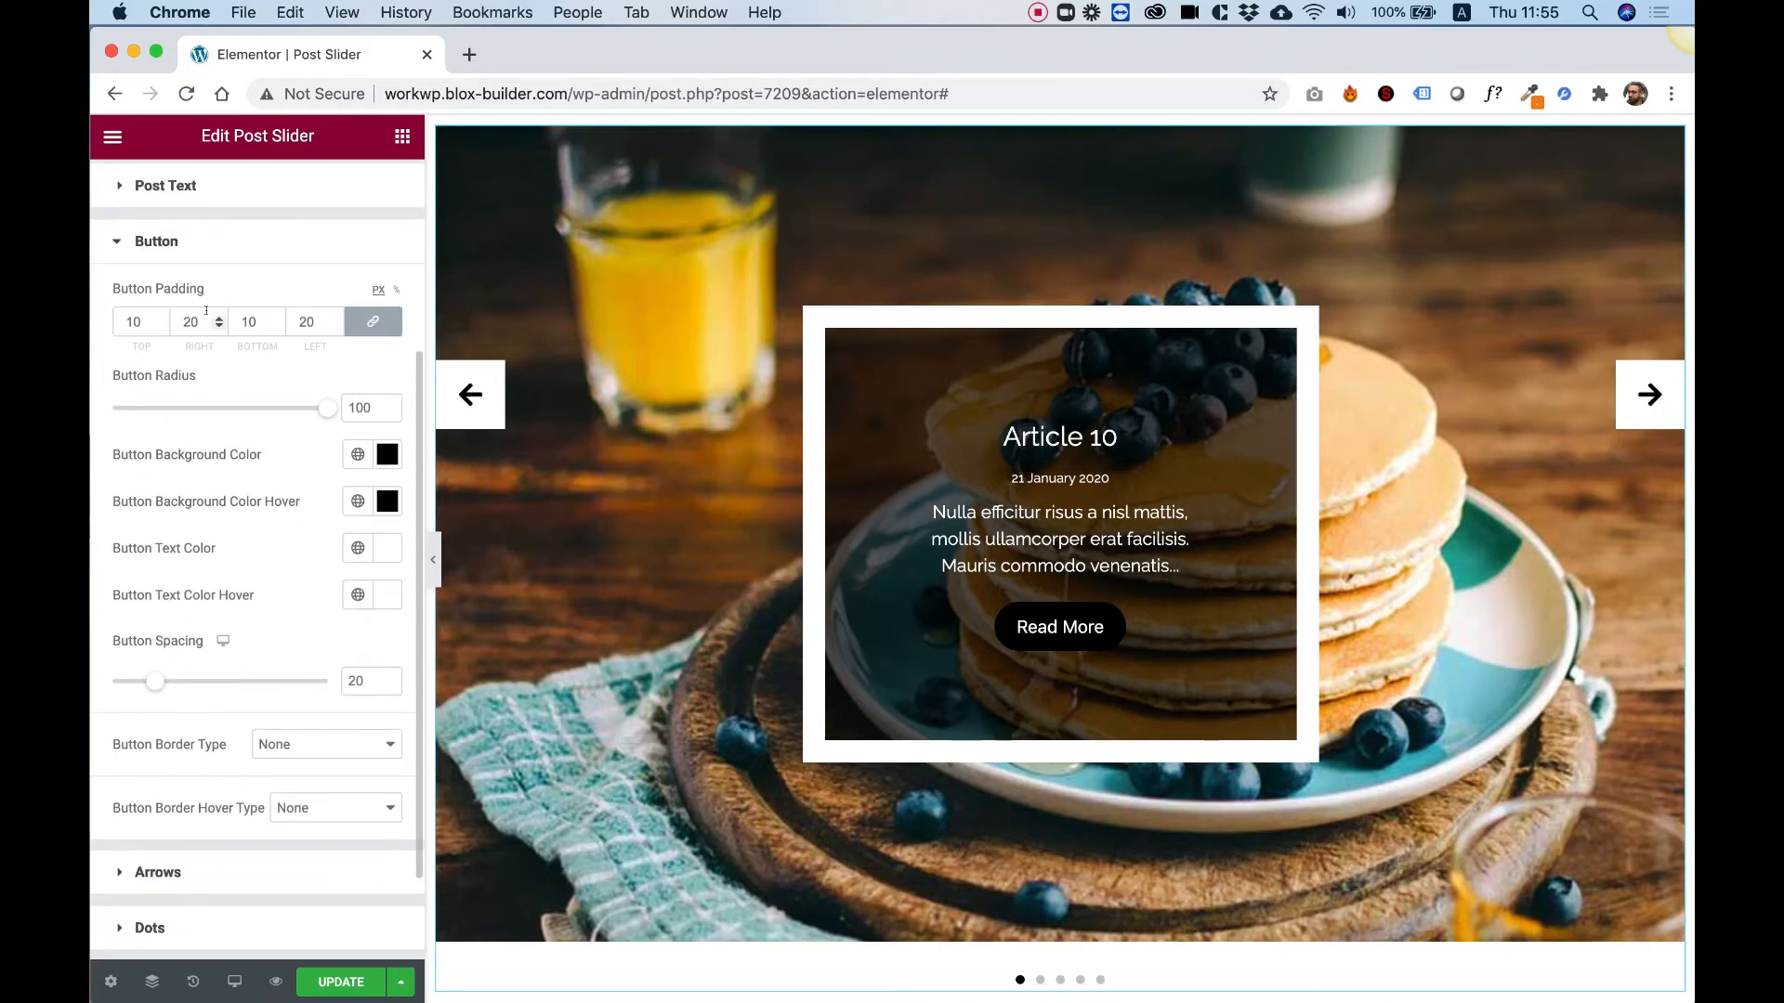
click(369, 321)
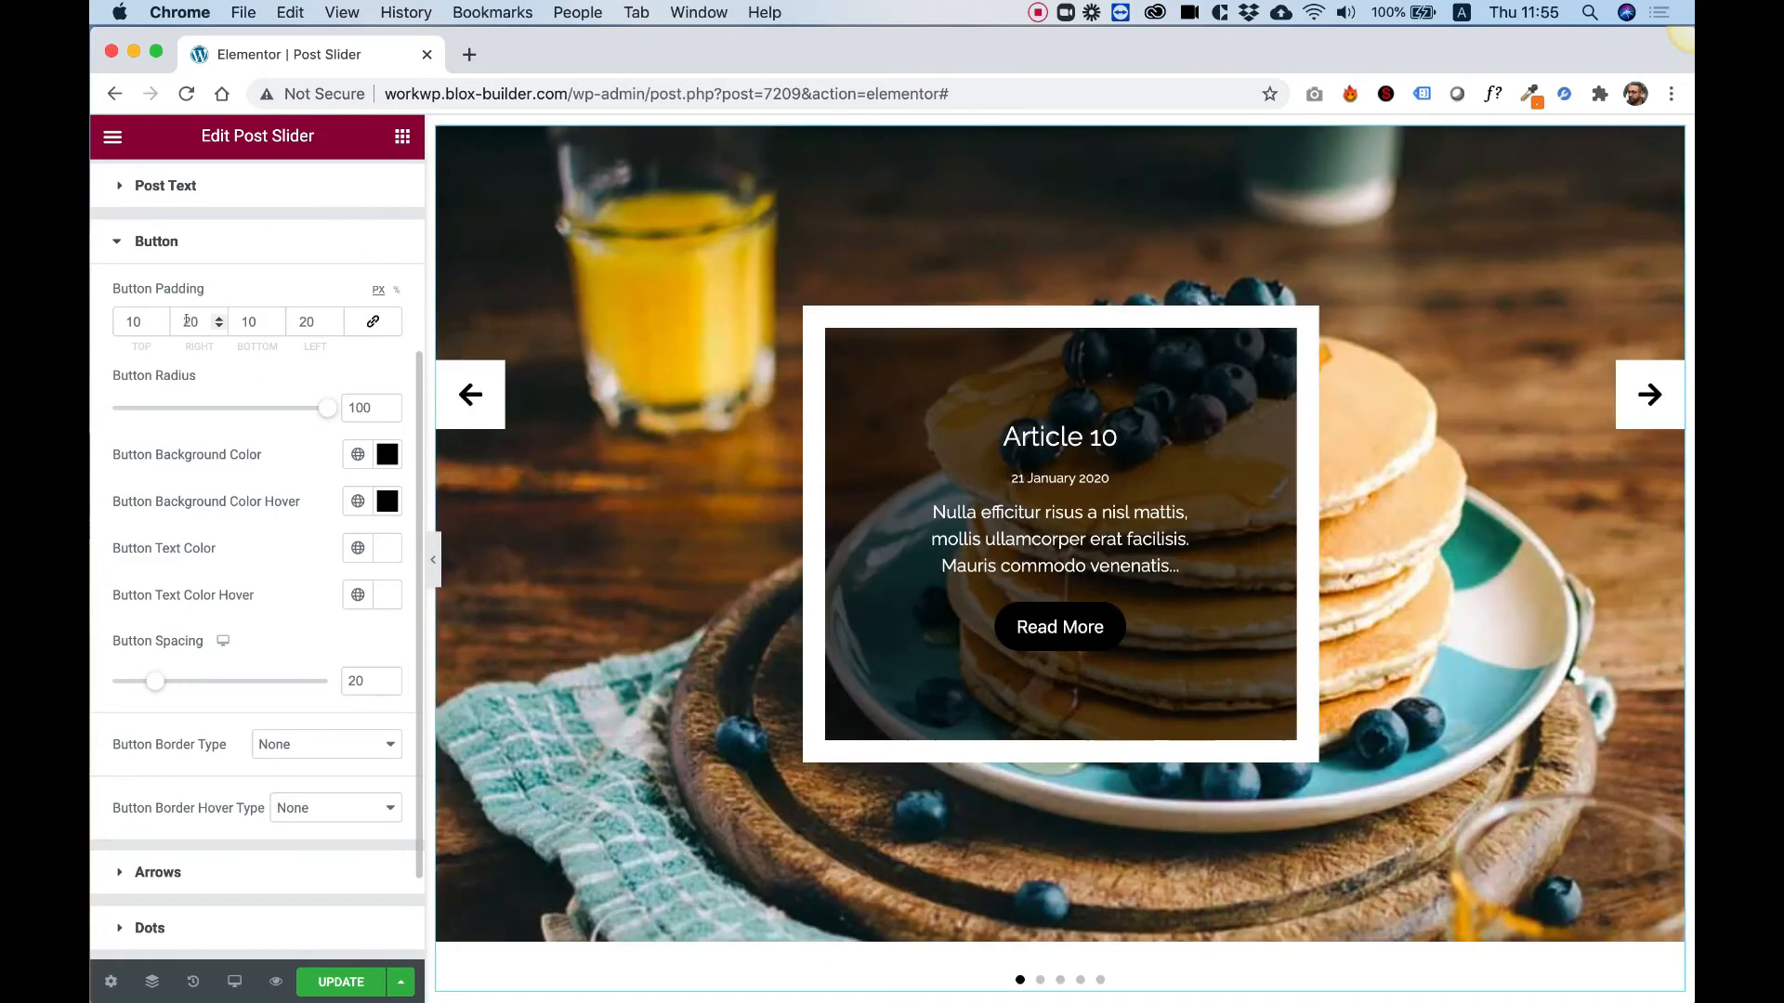
click(186, 321)
text(6)
key(Delete)
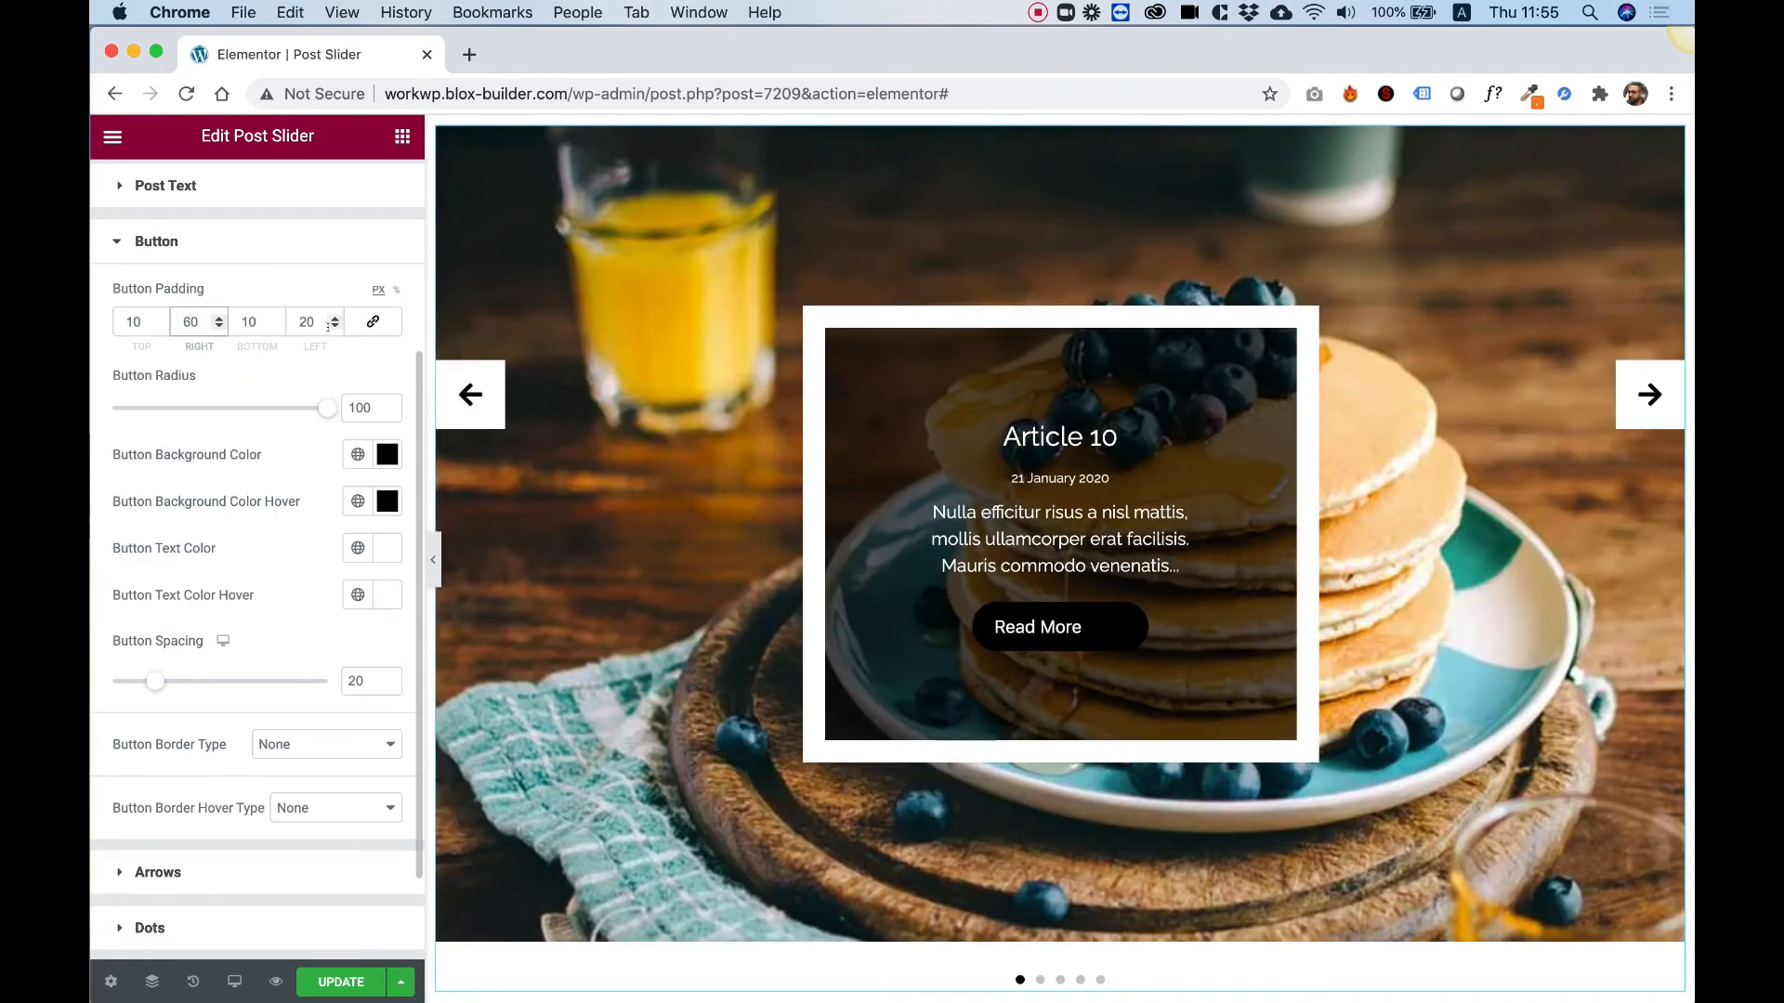
click(302, 321)
text(6)
key(Delete)
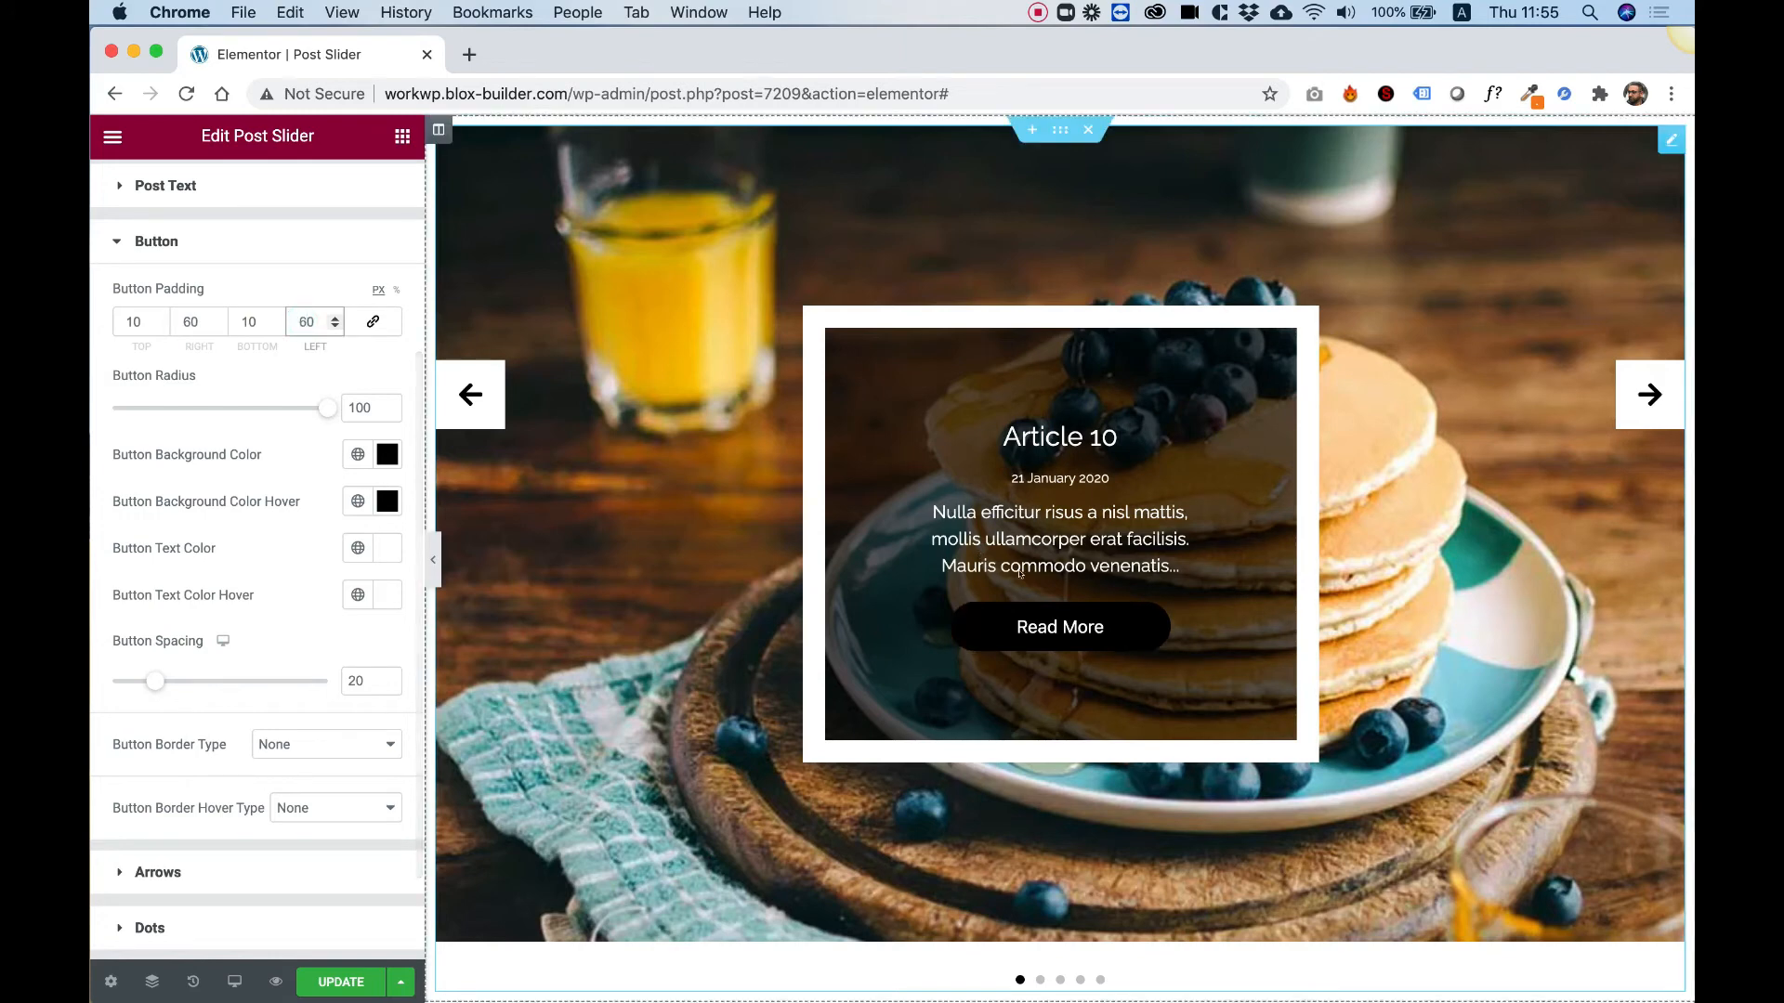
Step: Give the Read More button a Solid border and clear its background color
click(294, 753)
click(290, 760)
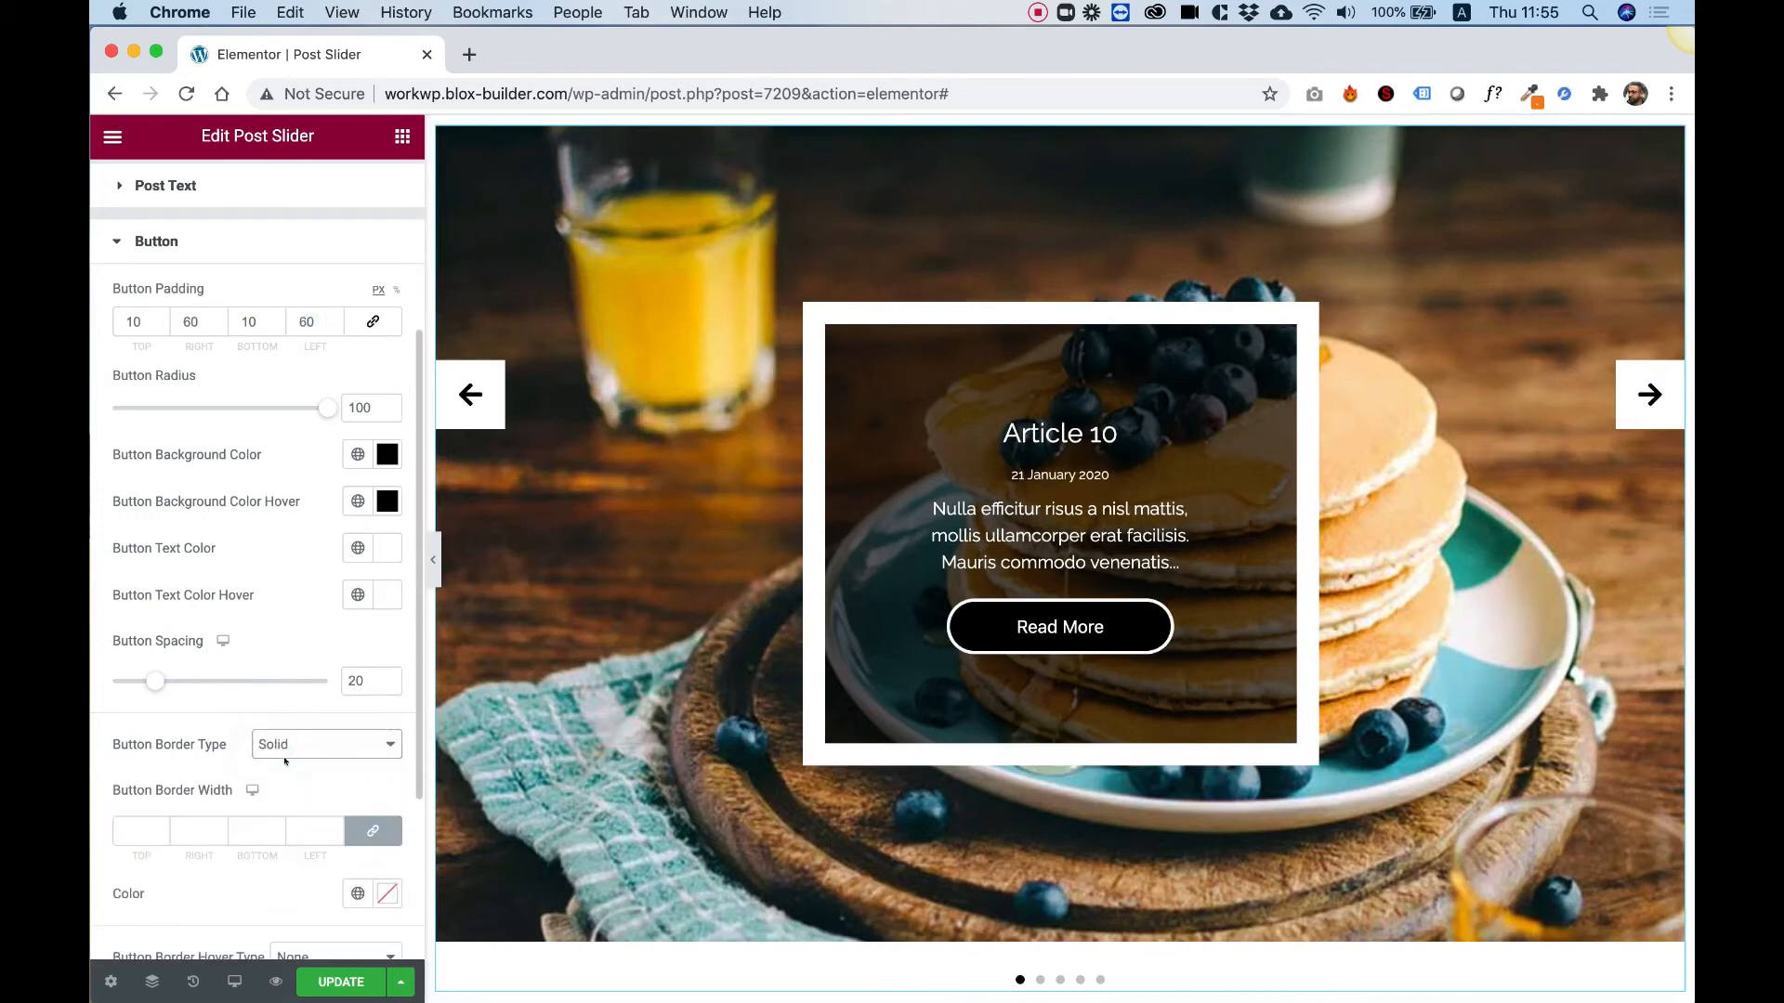
click(378, 453)
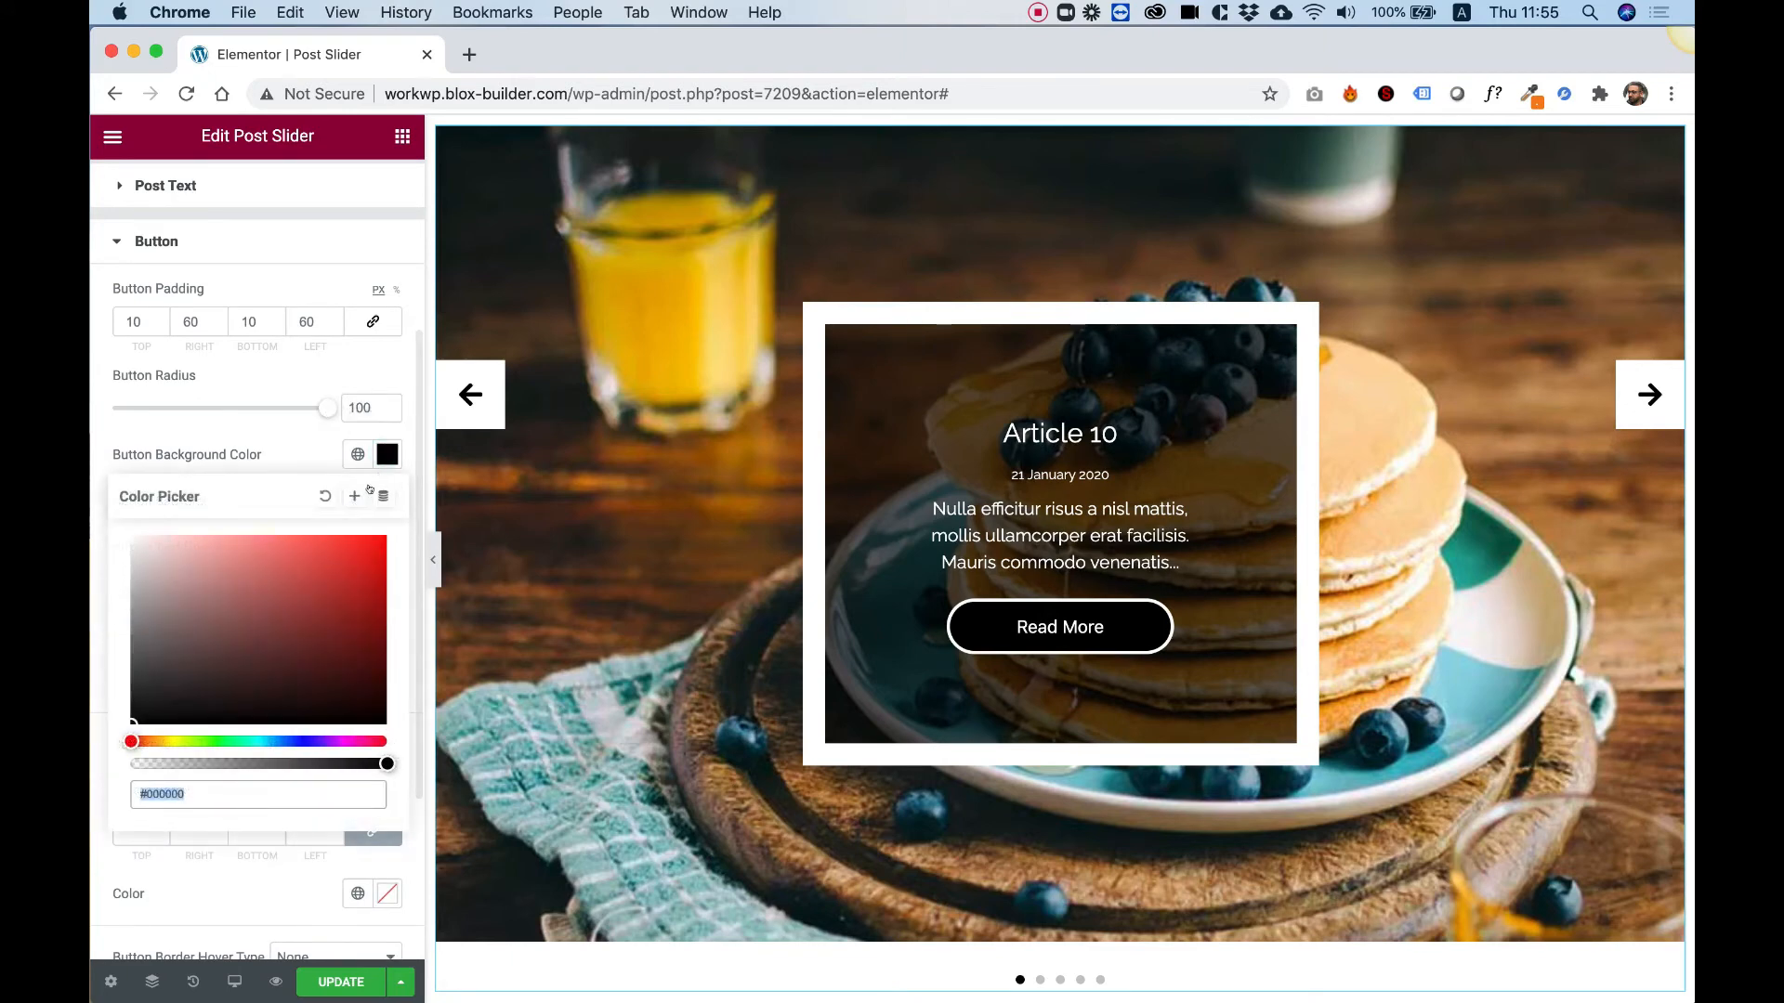
click(327, 496)
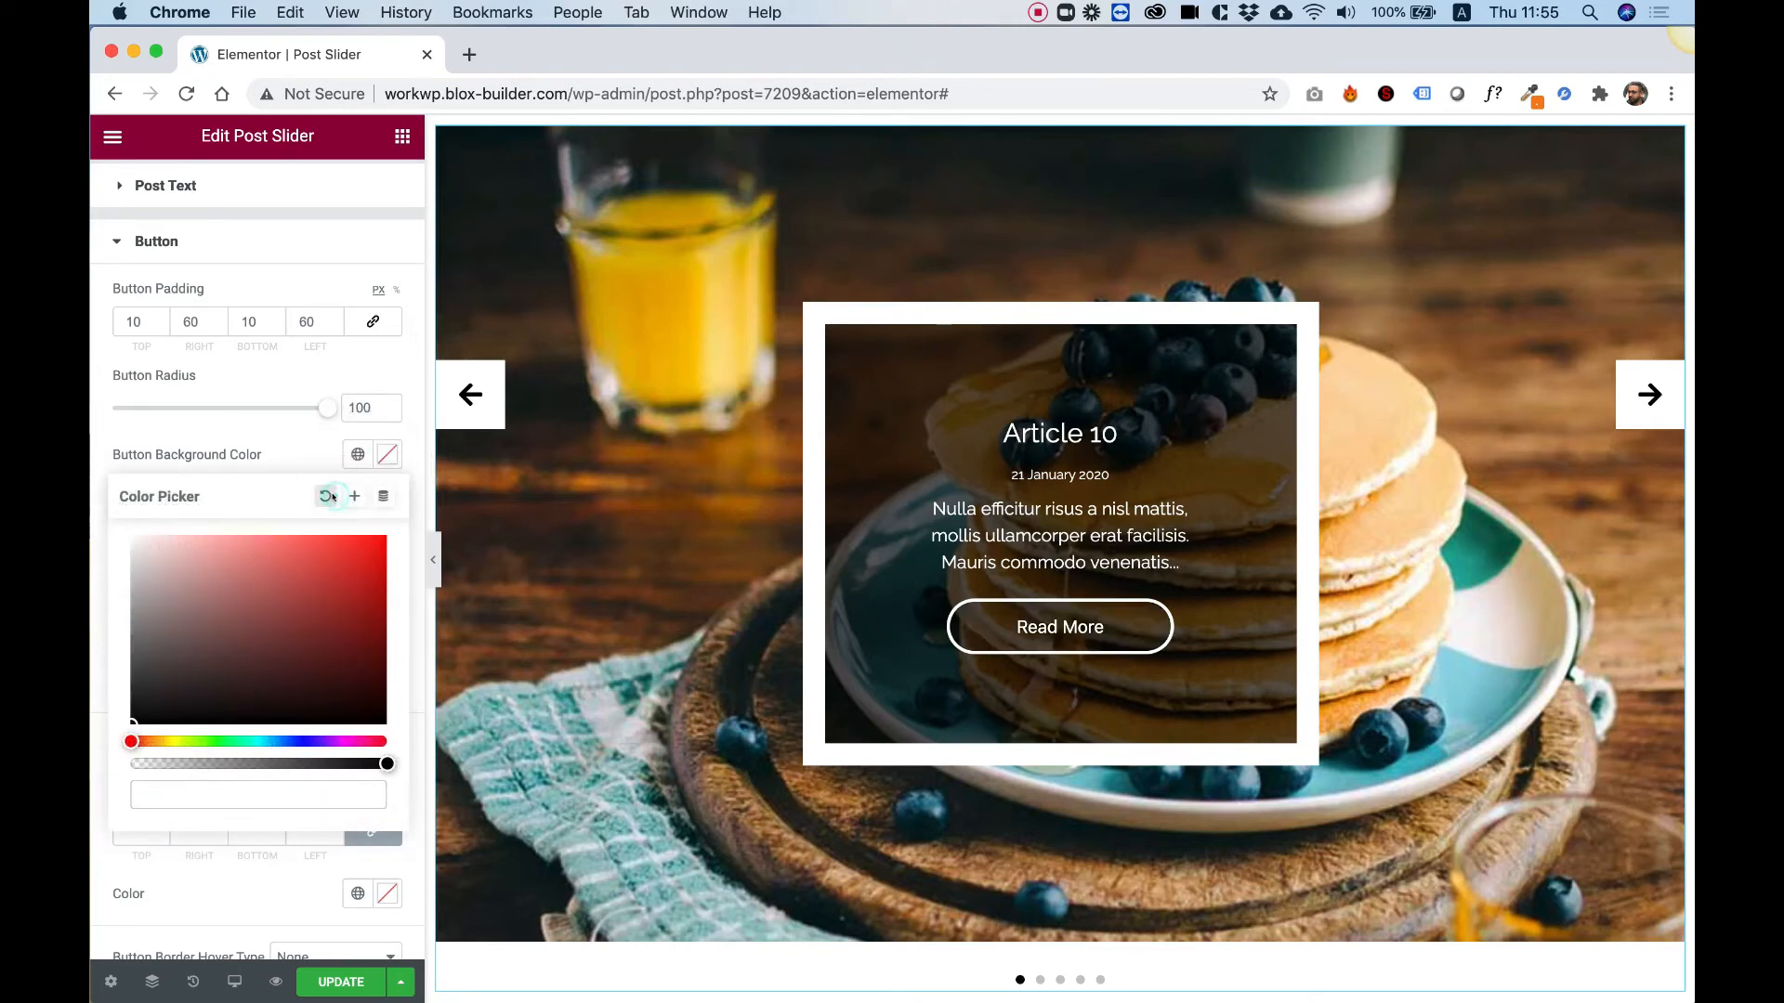
click(258, 455)
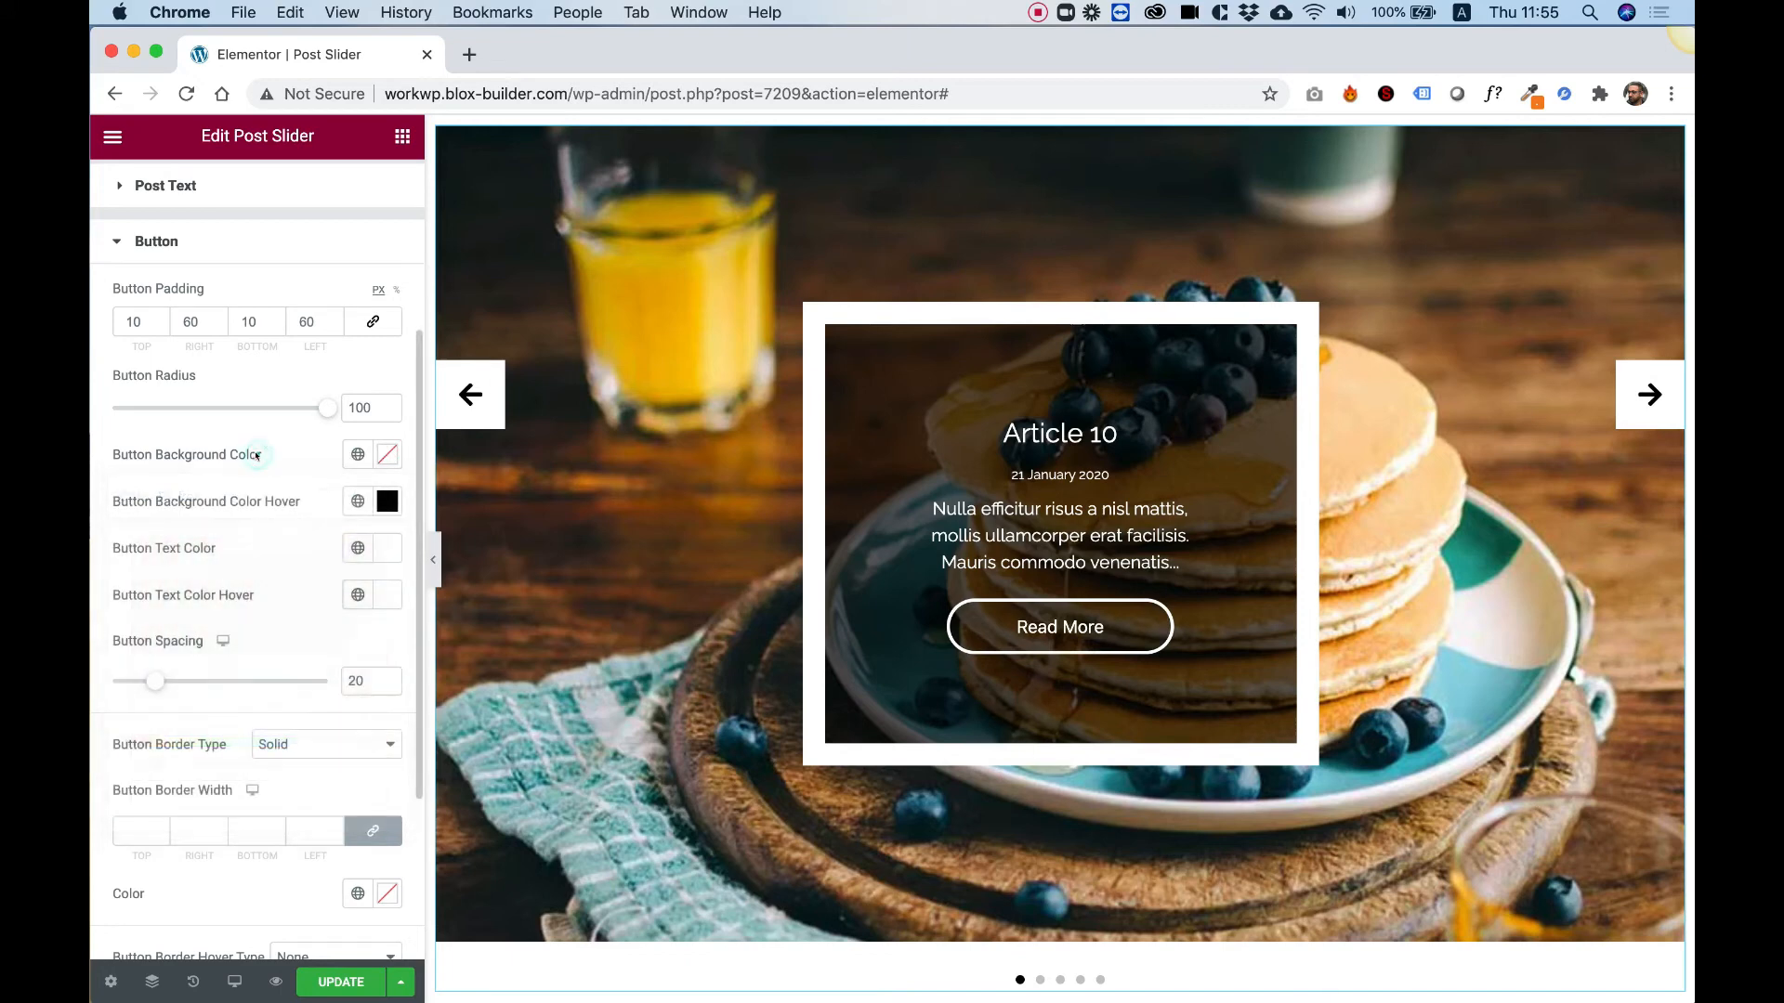
Step: Set the Read More button's border width to 1 on all sides
click(141, 829)
text(1)
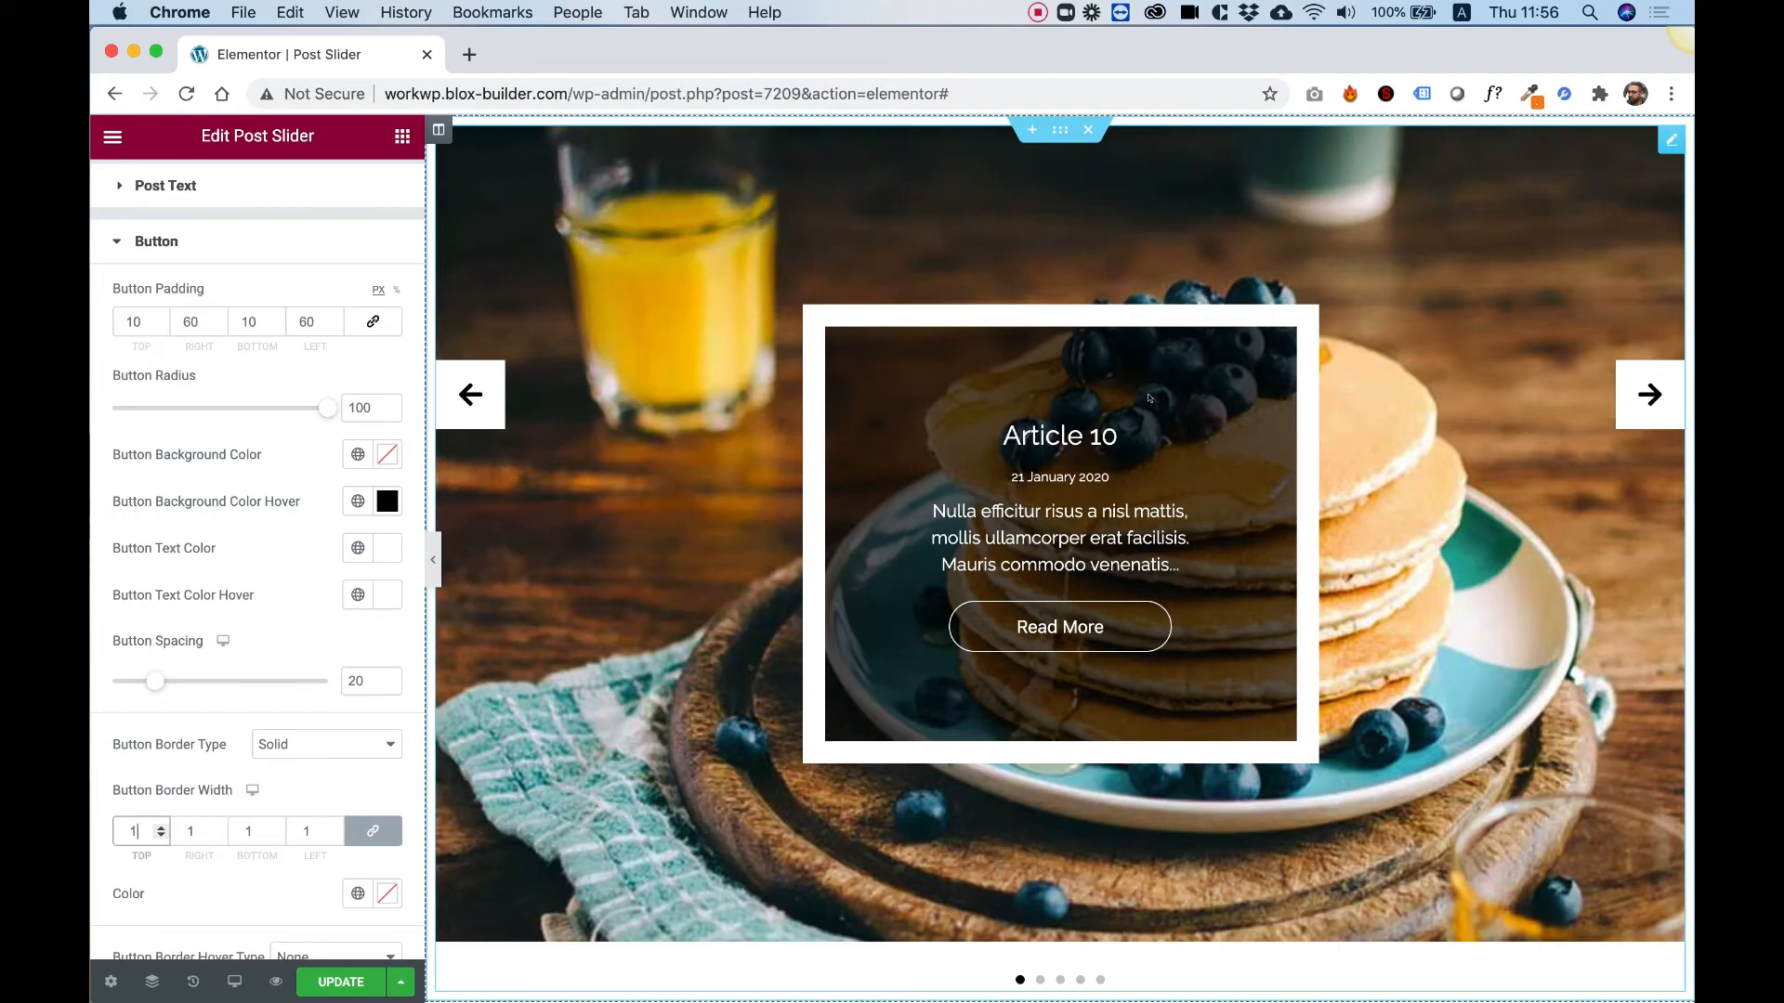
scroll(235, 522, down, 3)
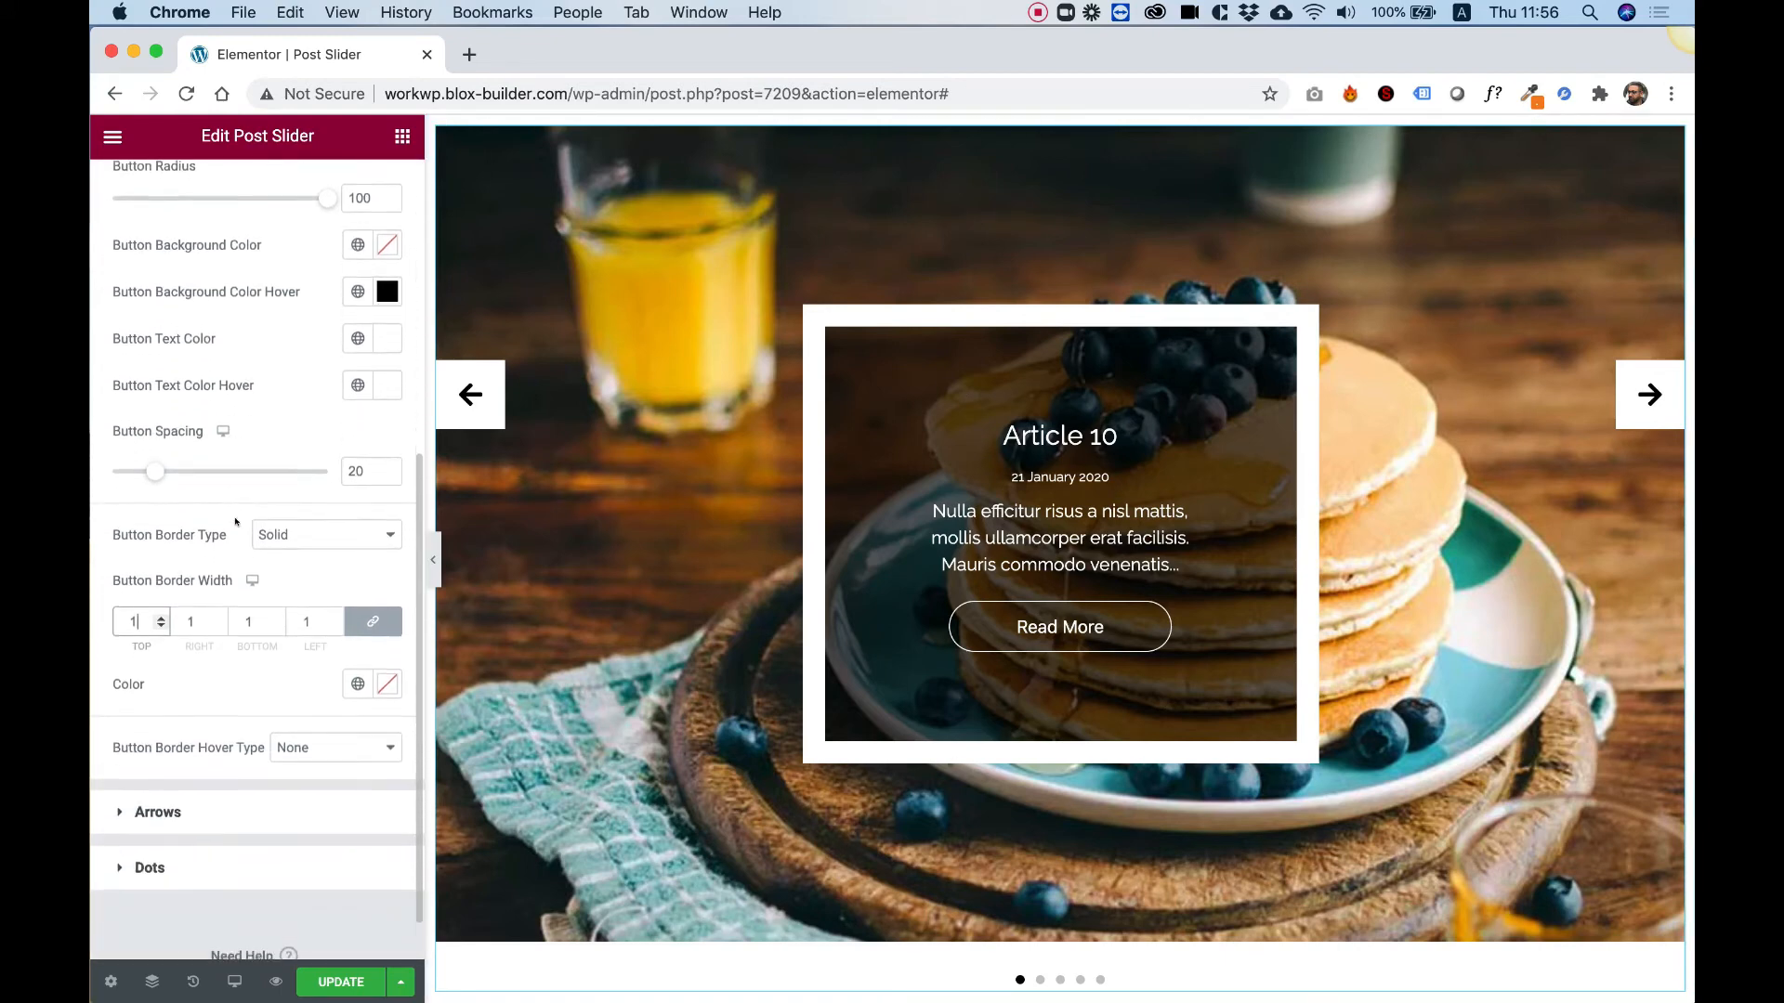
Step: Set the navigation arrows' spacing to 50 px and their position to 315
click(156, 641)
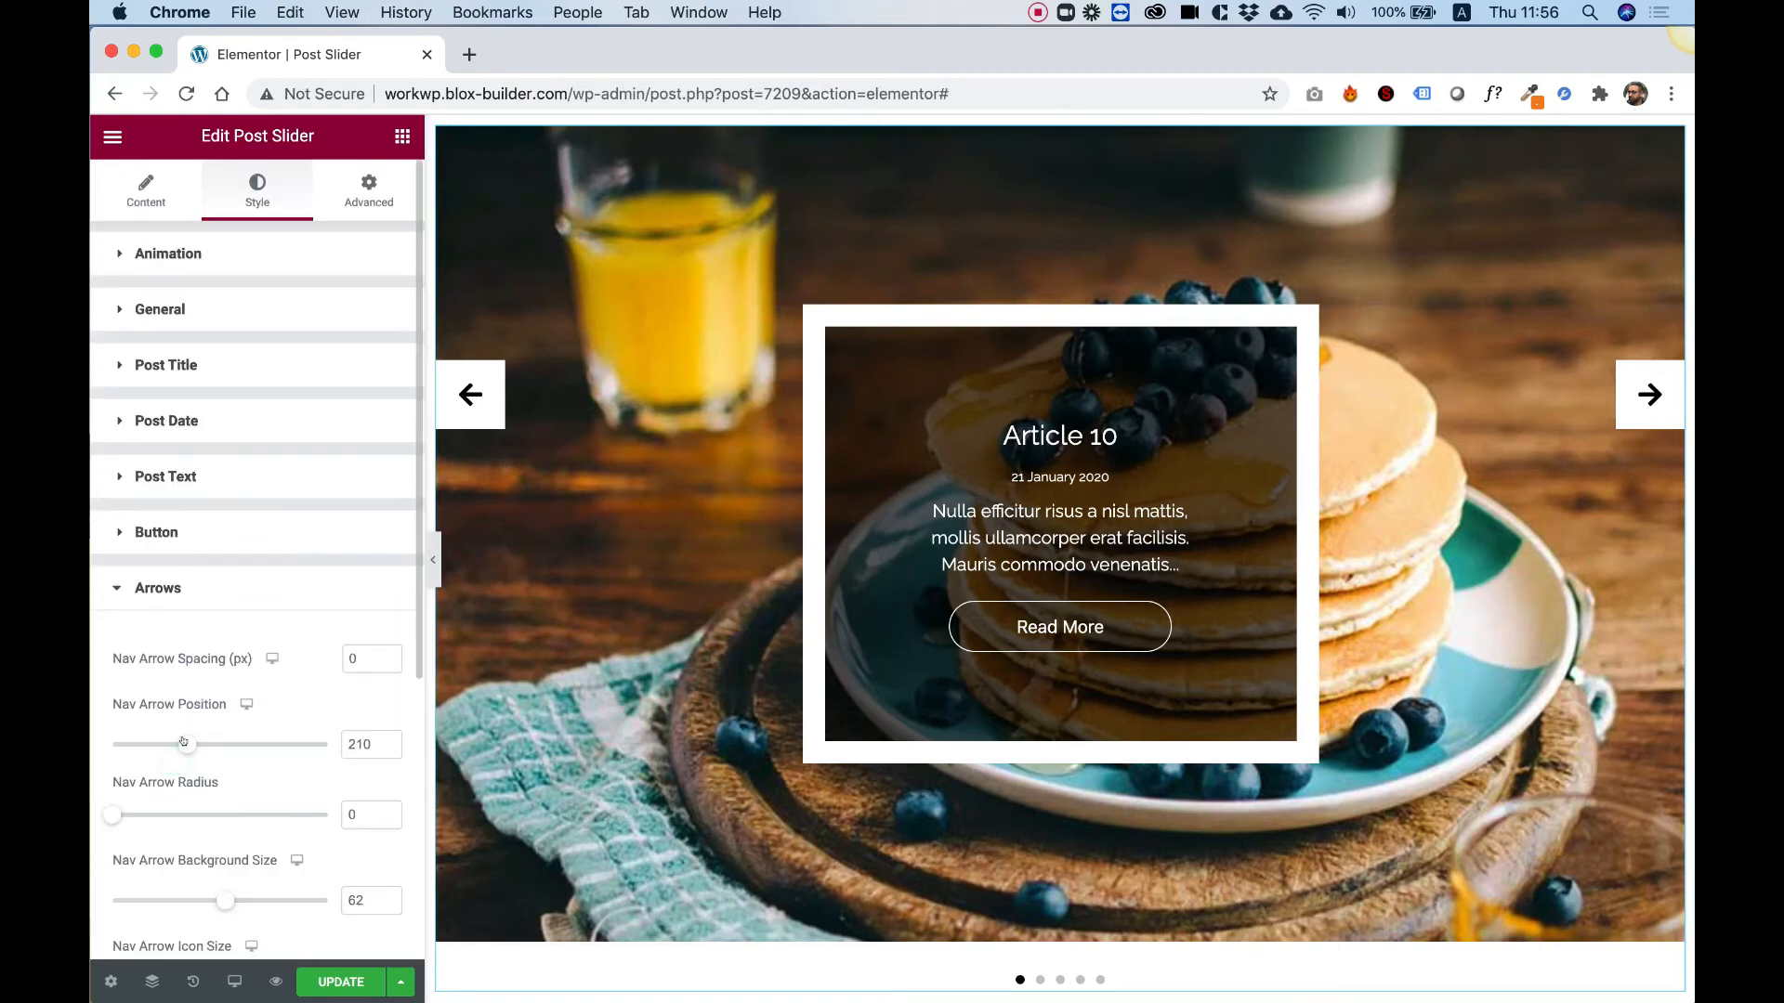
scroll(269, 716, down, 2)
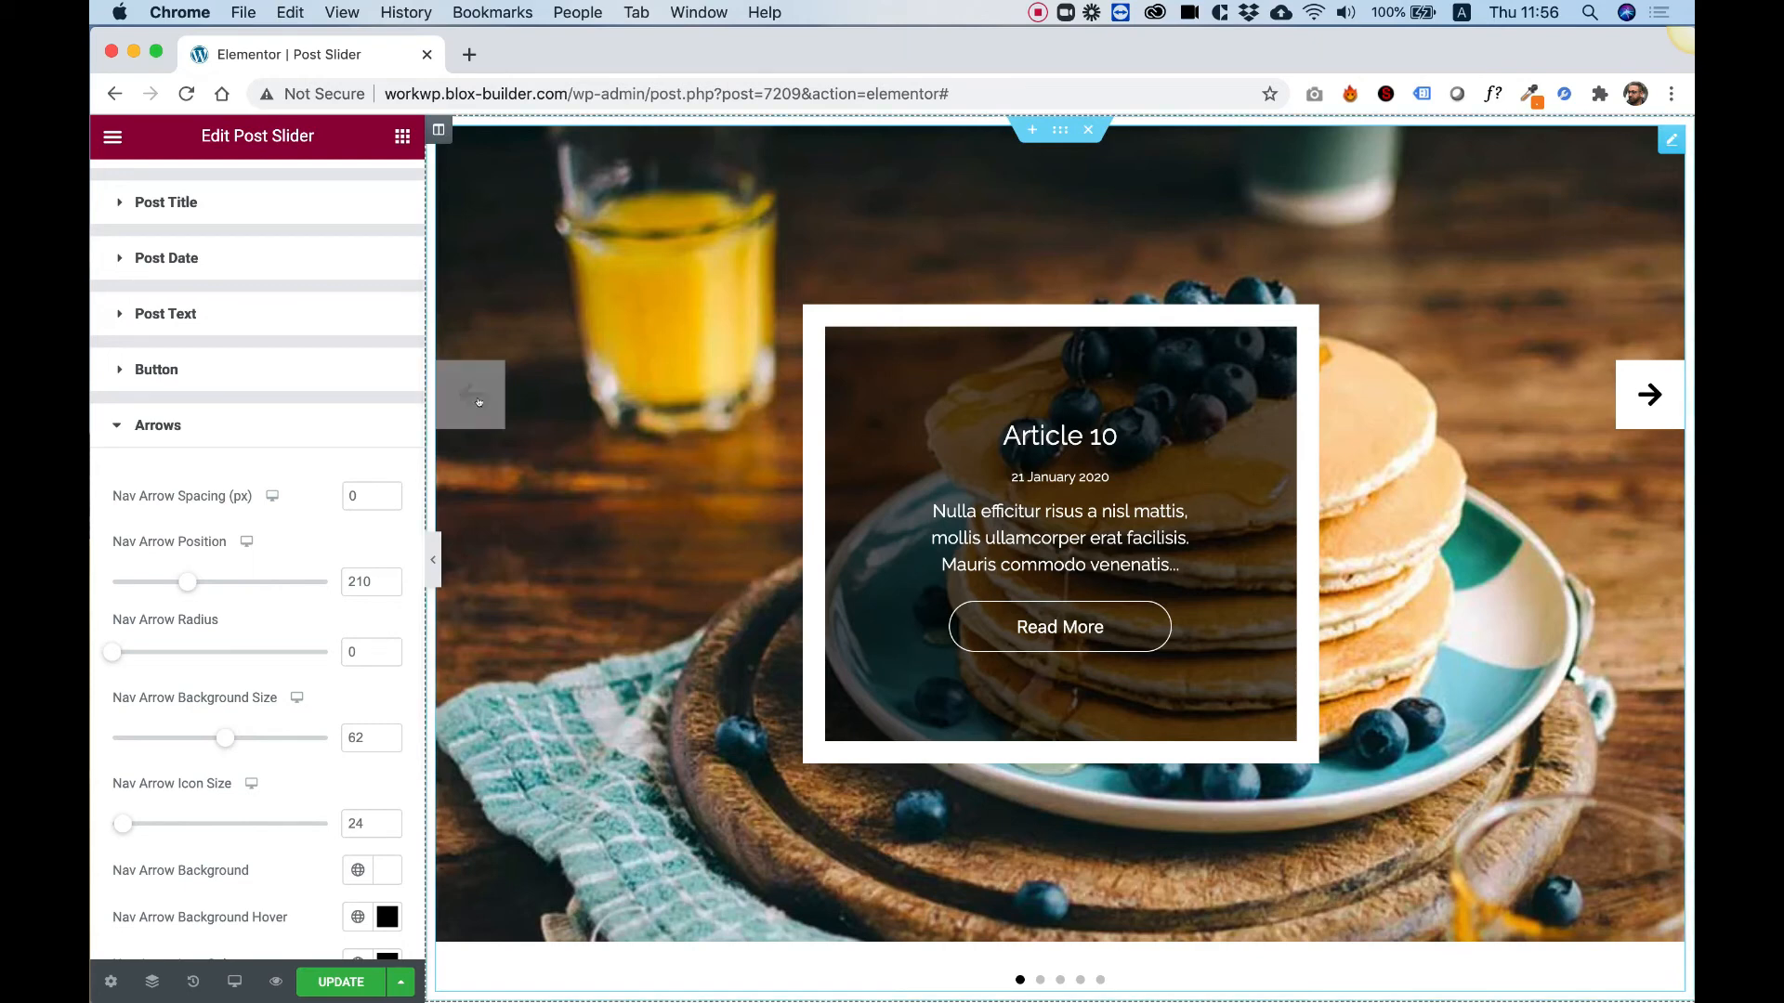
click(367, 493)
double_click(368, 494)
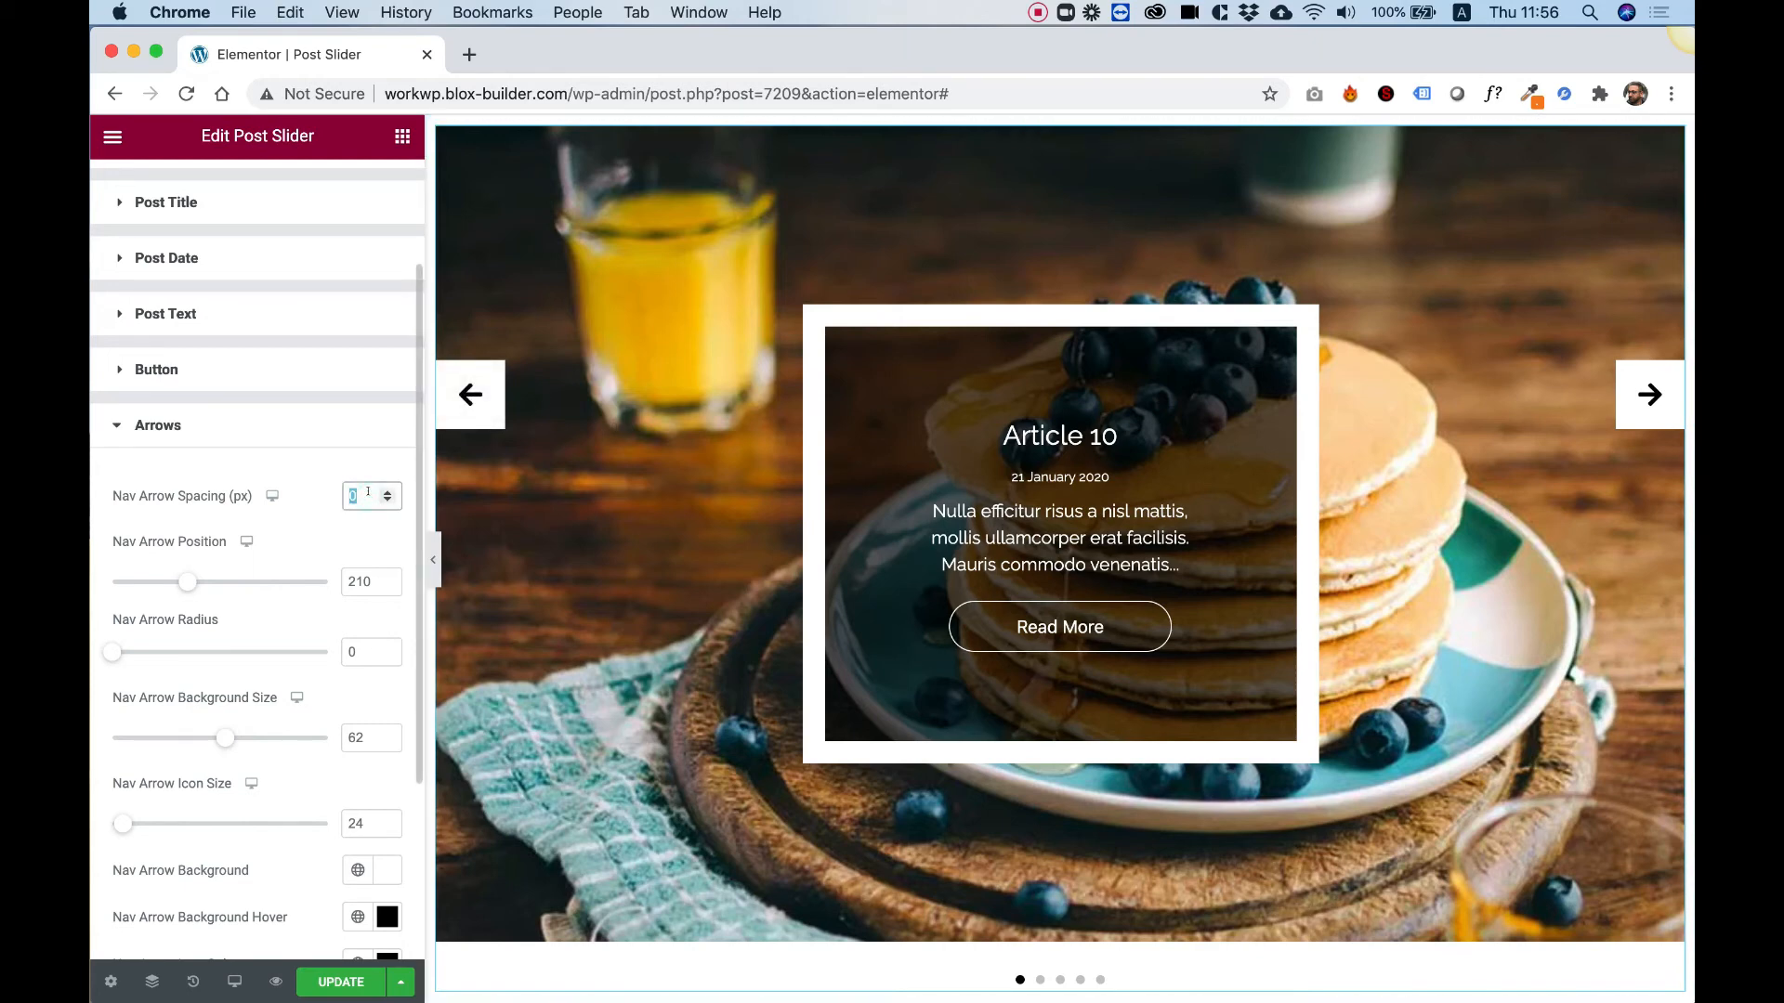
text(50)
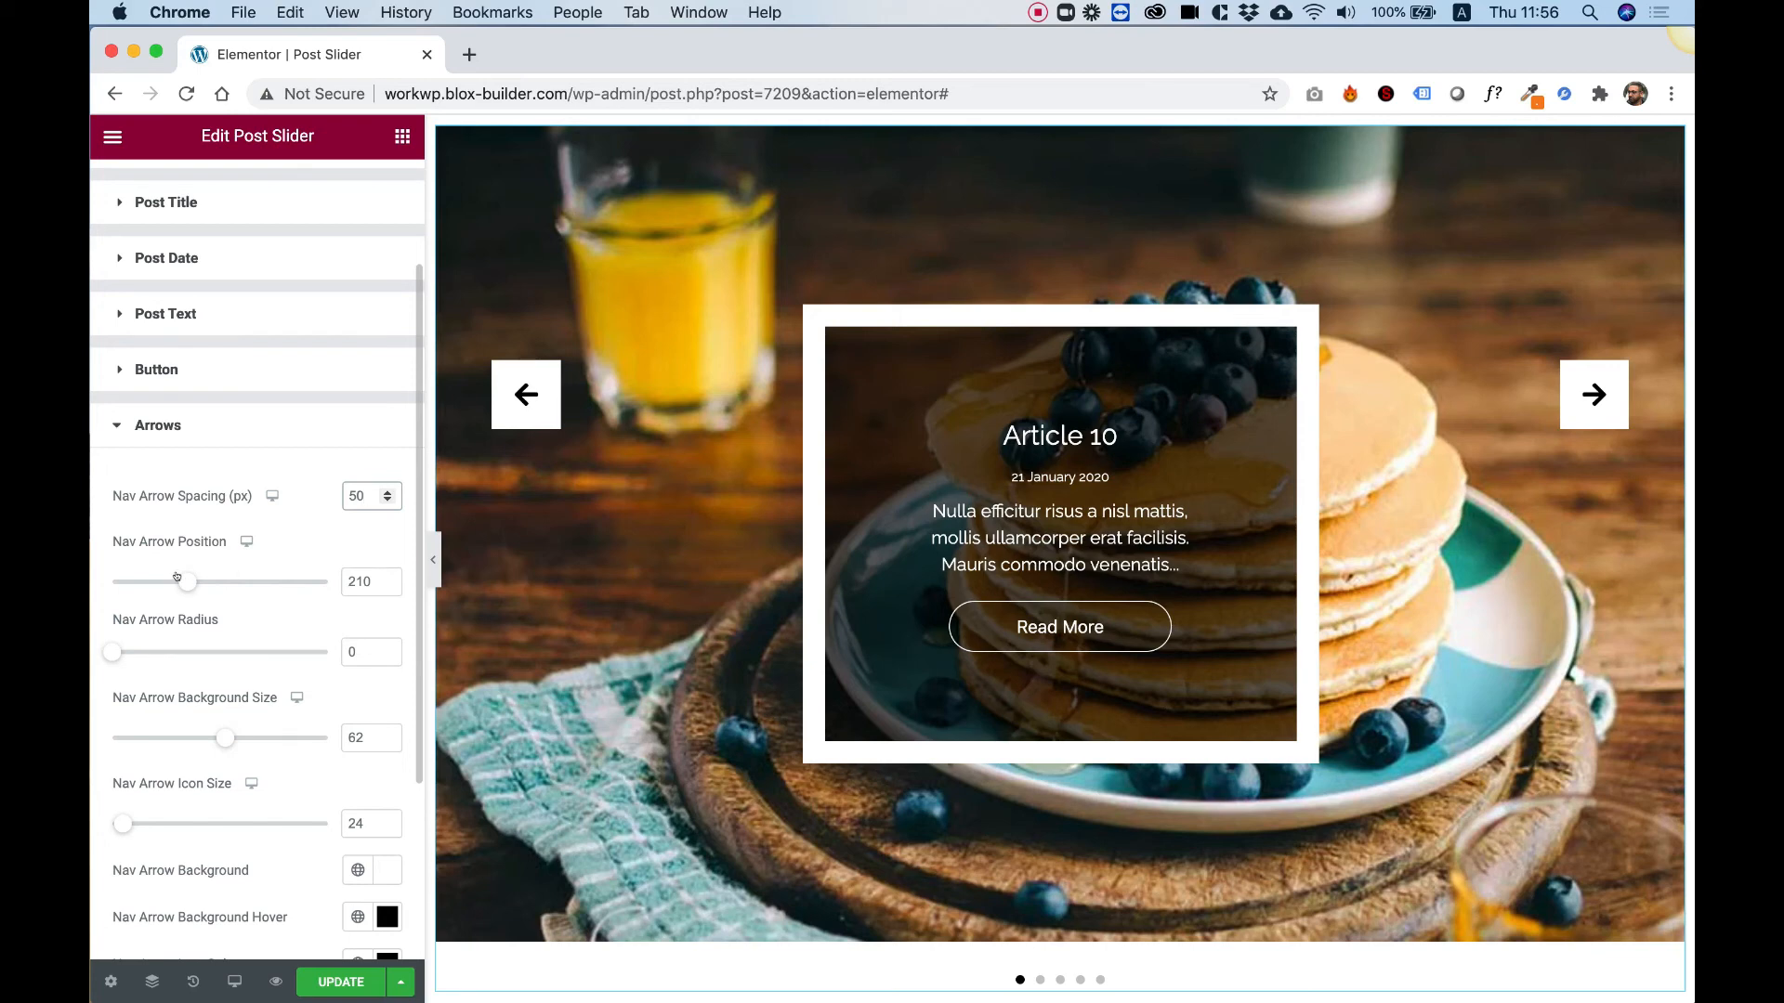
drag(177, 577, 223, 582)
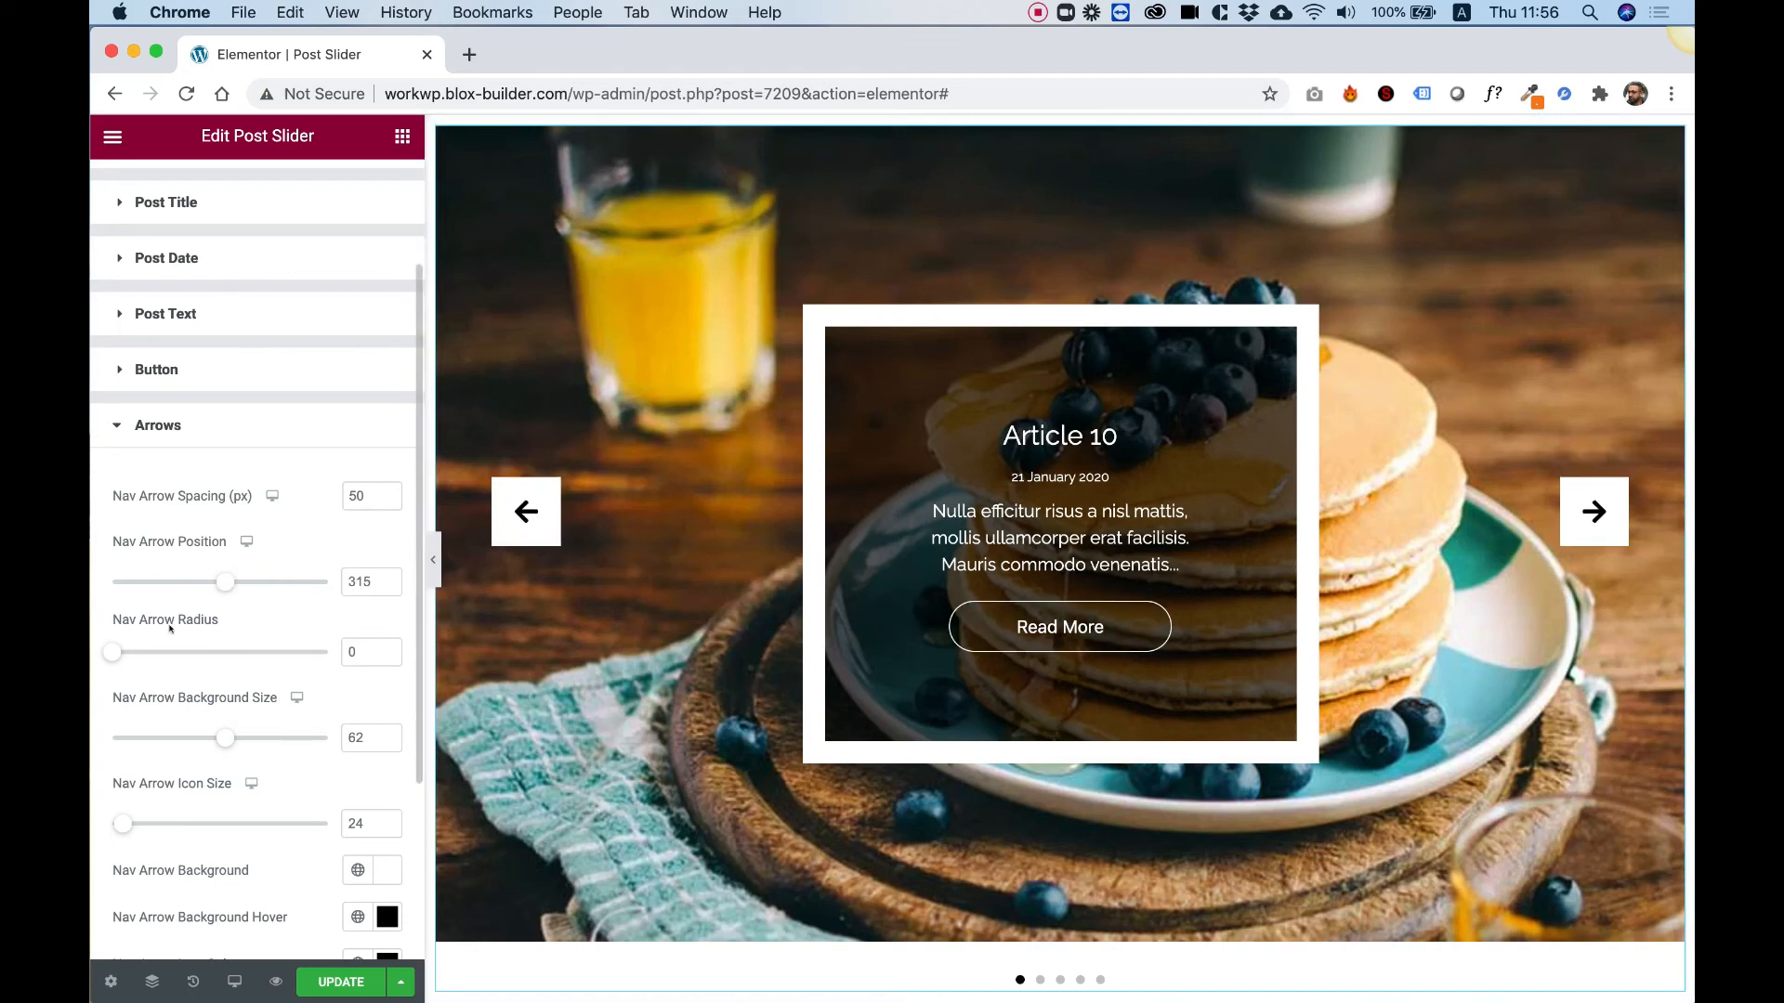
Step: Restyle the navigation arrows with a radius of 100, an icon size of 20 and a background size of 73
scroll(296, 620, down, 2)
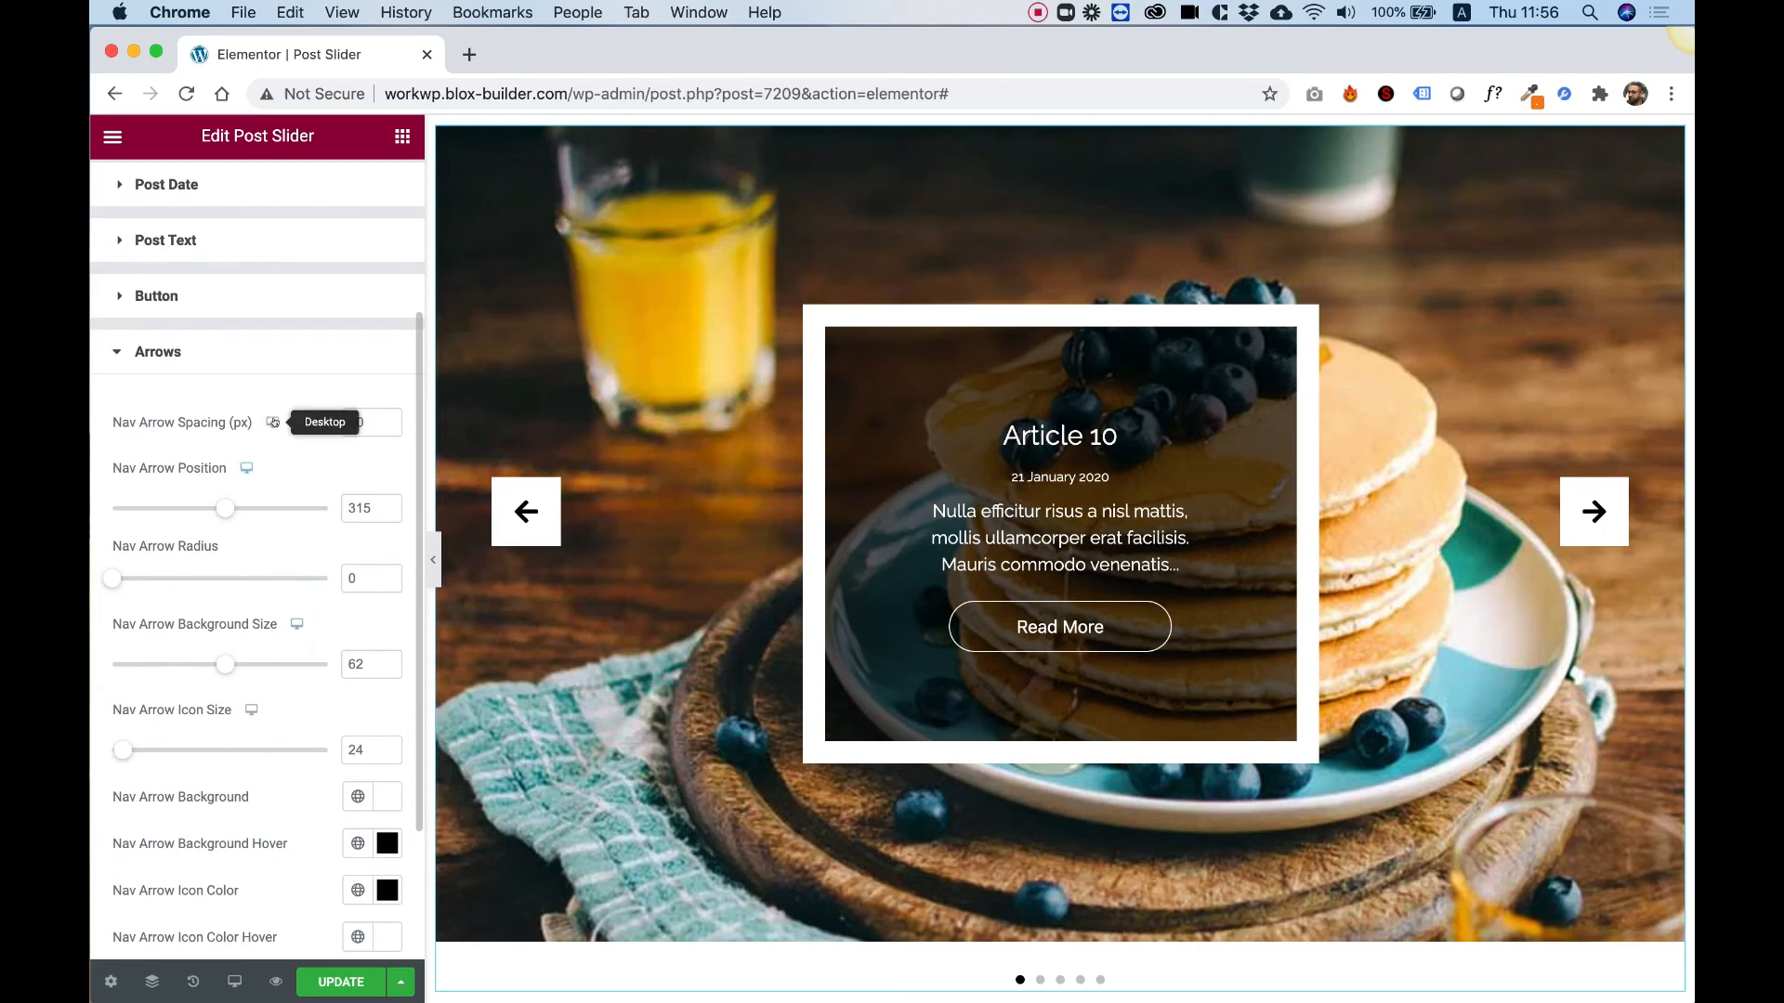
scroll(257, 462, down, 4)
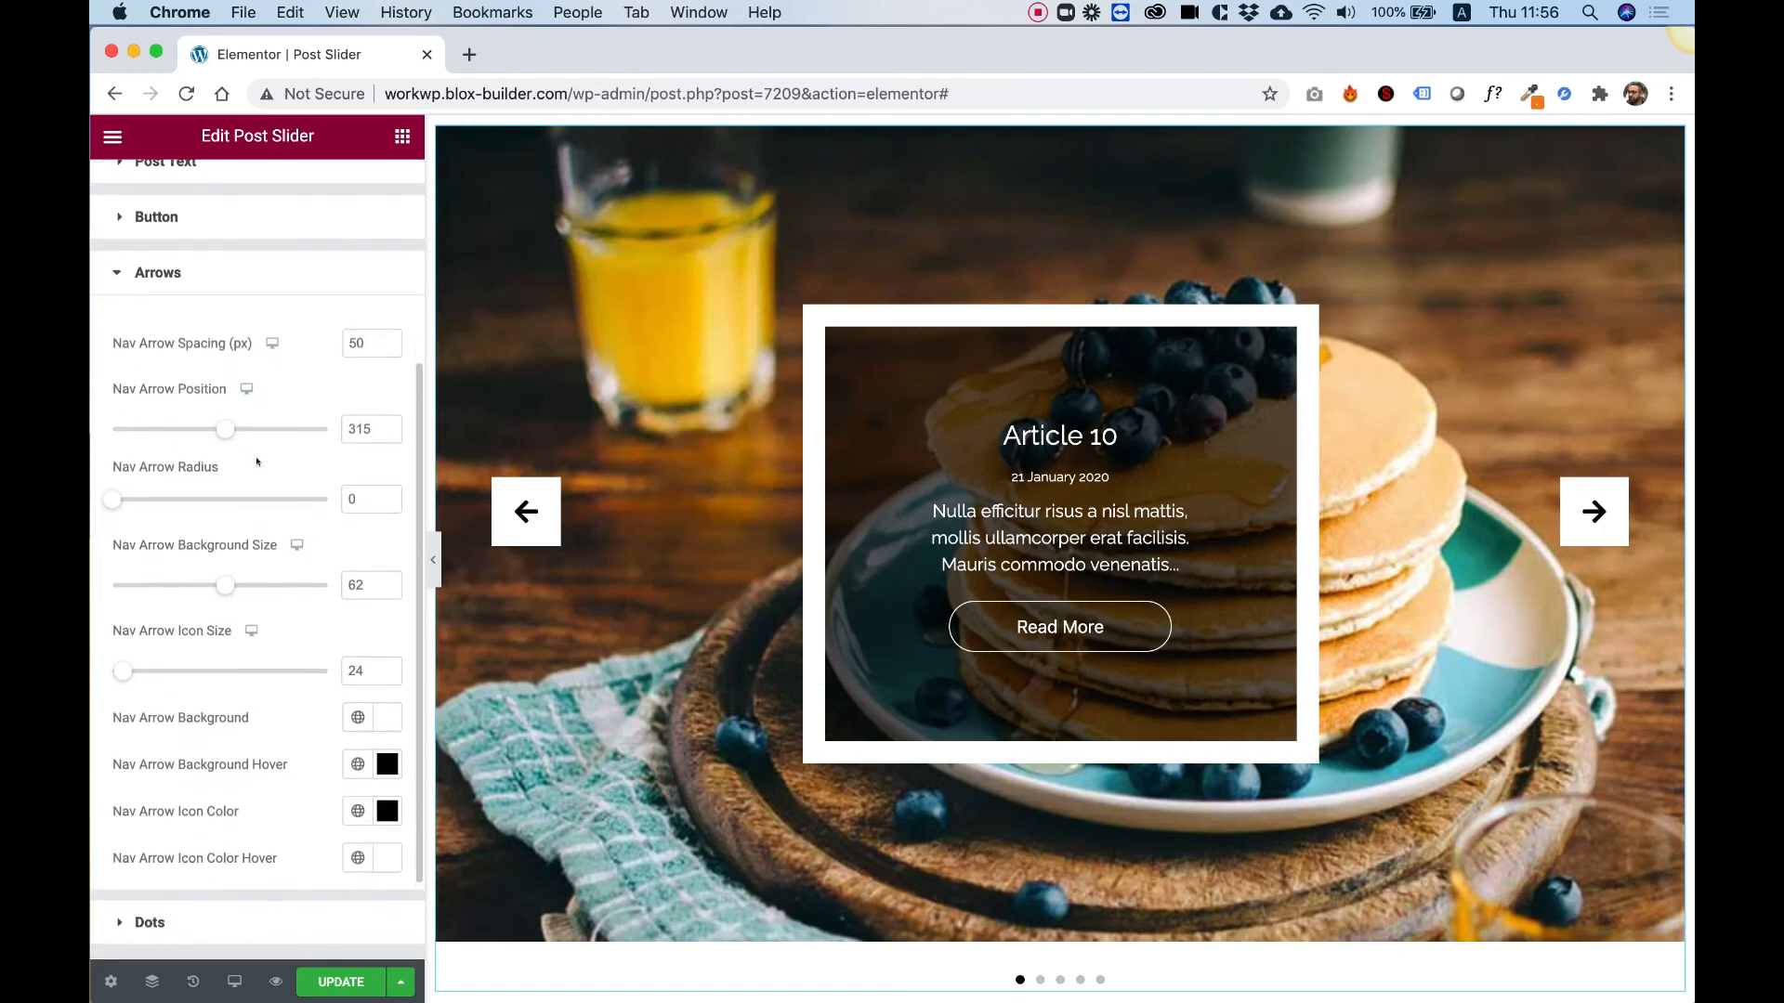
drag(111, 433, 327, 434)
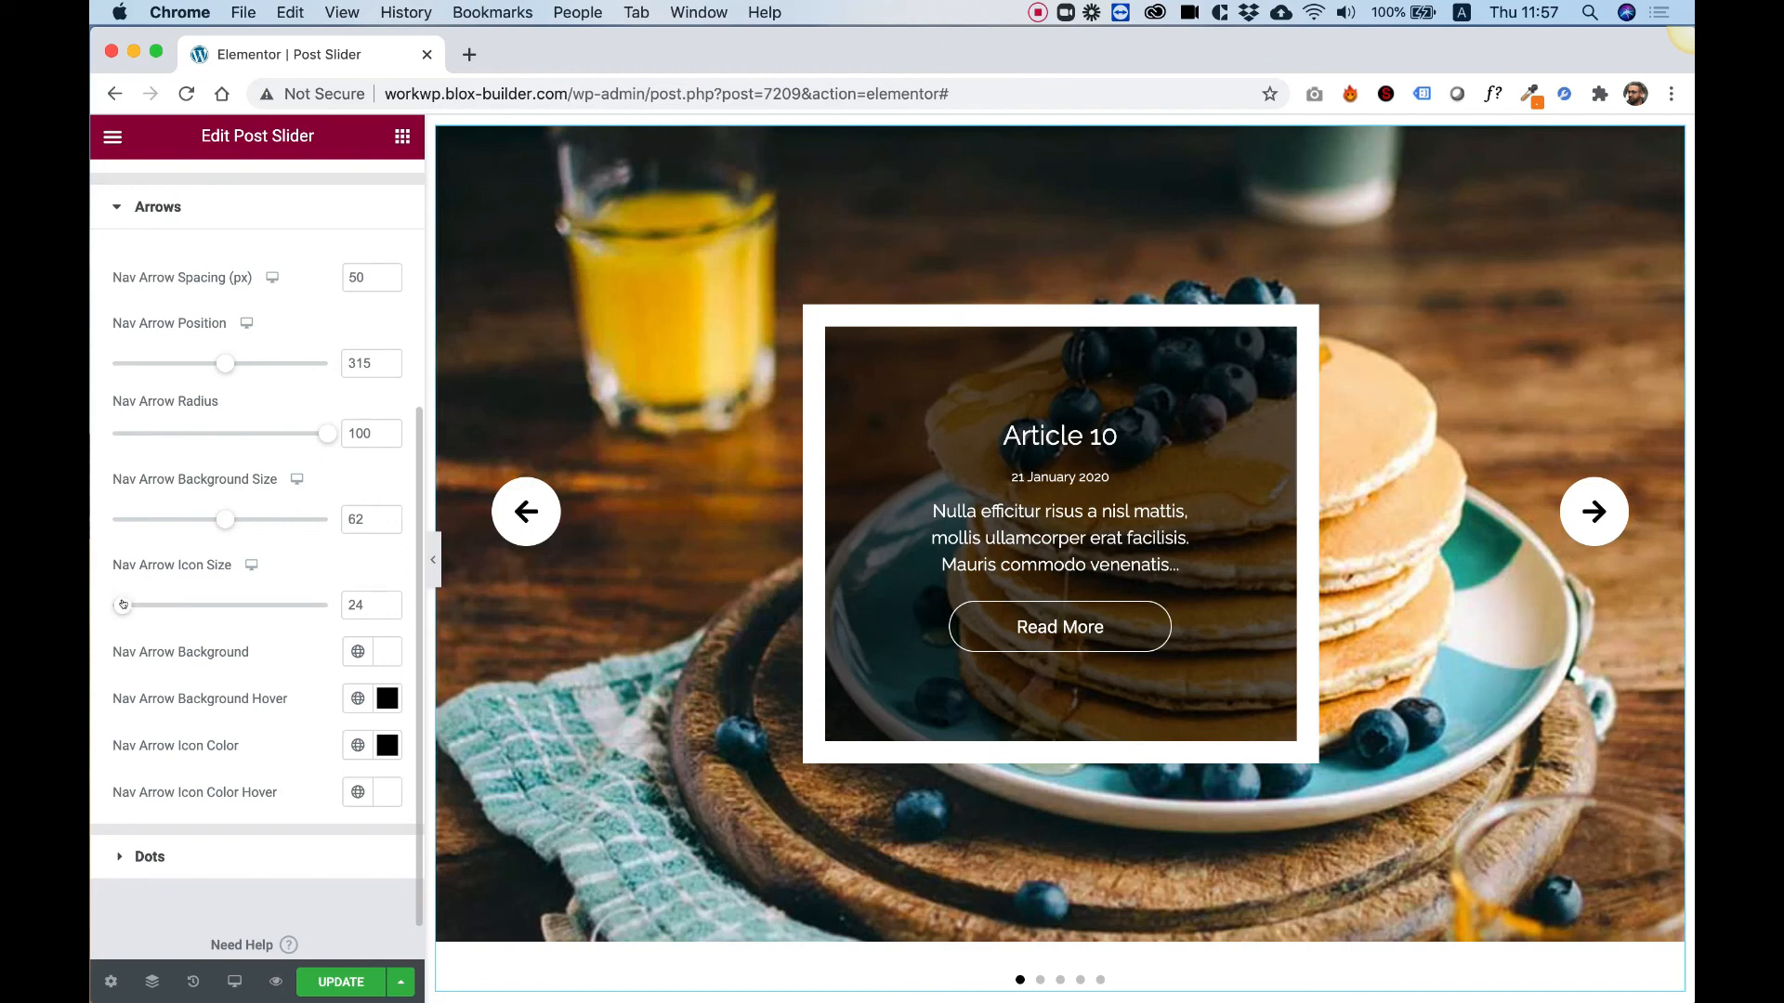
drag(123, 604, 112, 606)
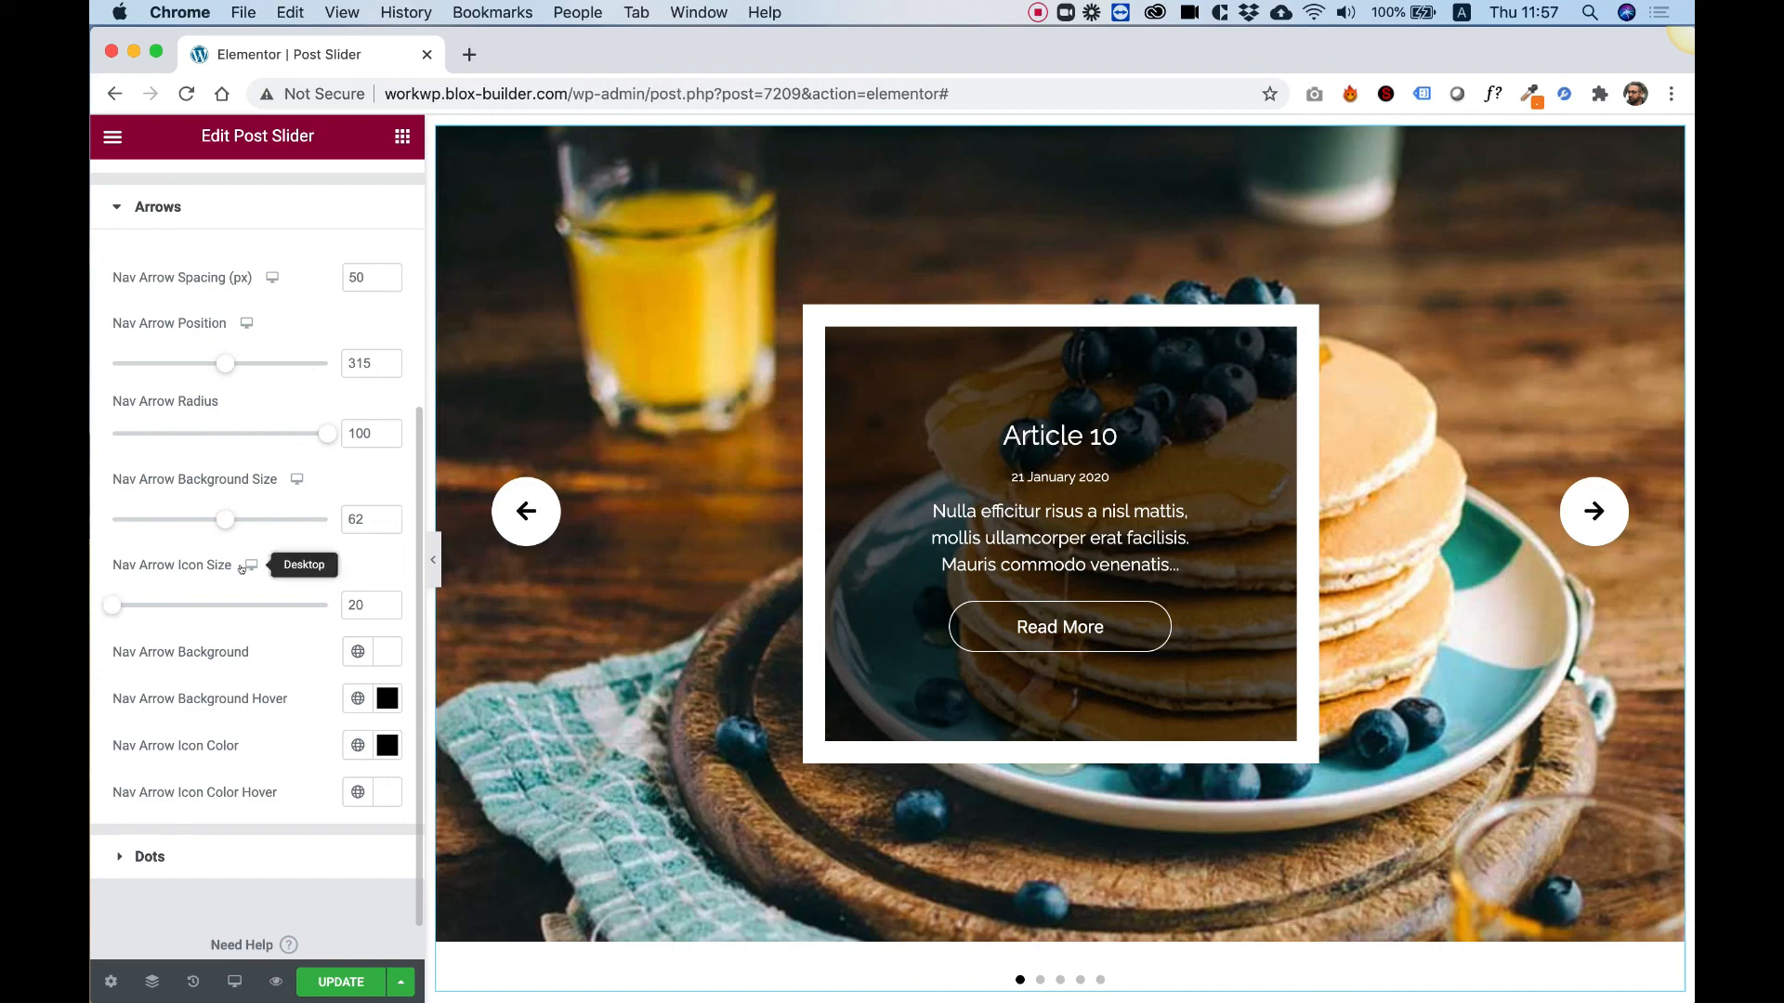
drag(224, 519, 256, 523)
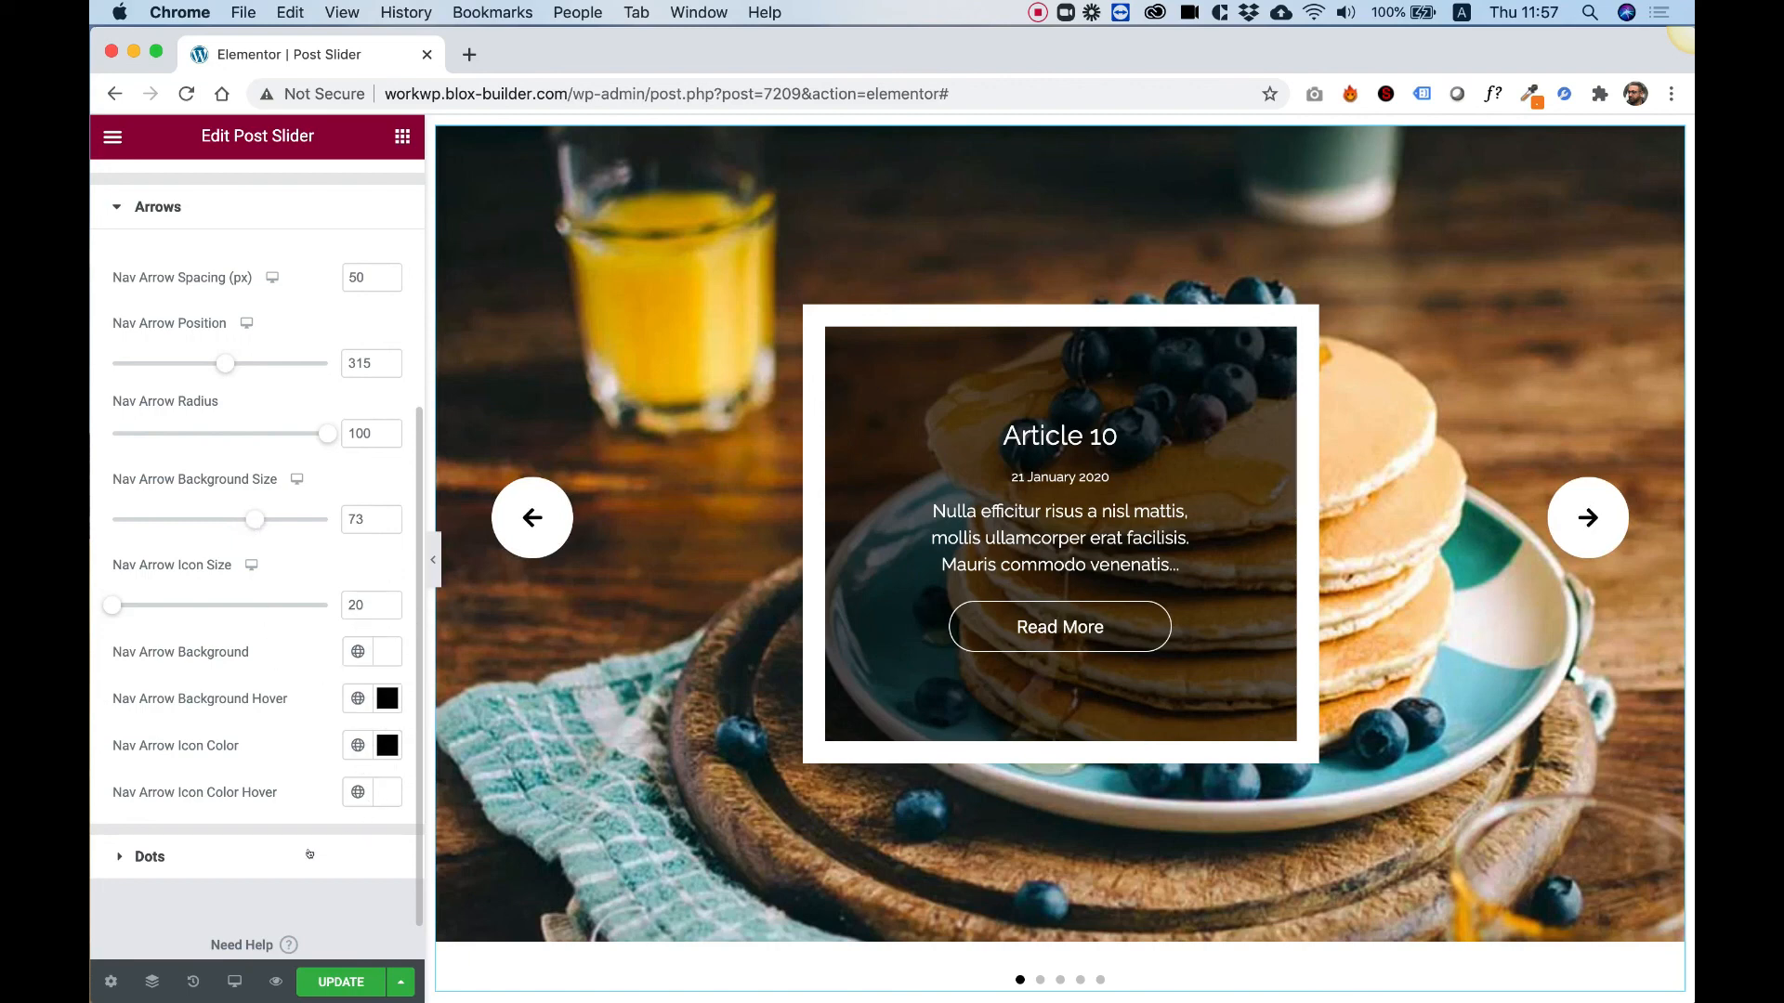
Step: Set the slider's navigation dots size to 13 and check the dots beneath the slide
click(237, 859)
scroll(853, 703, down, 3)
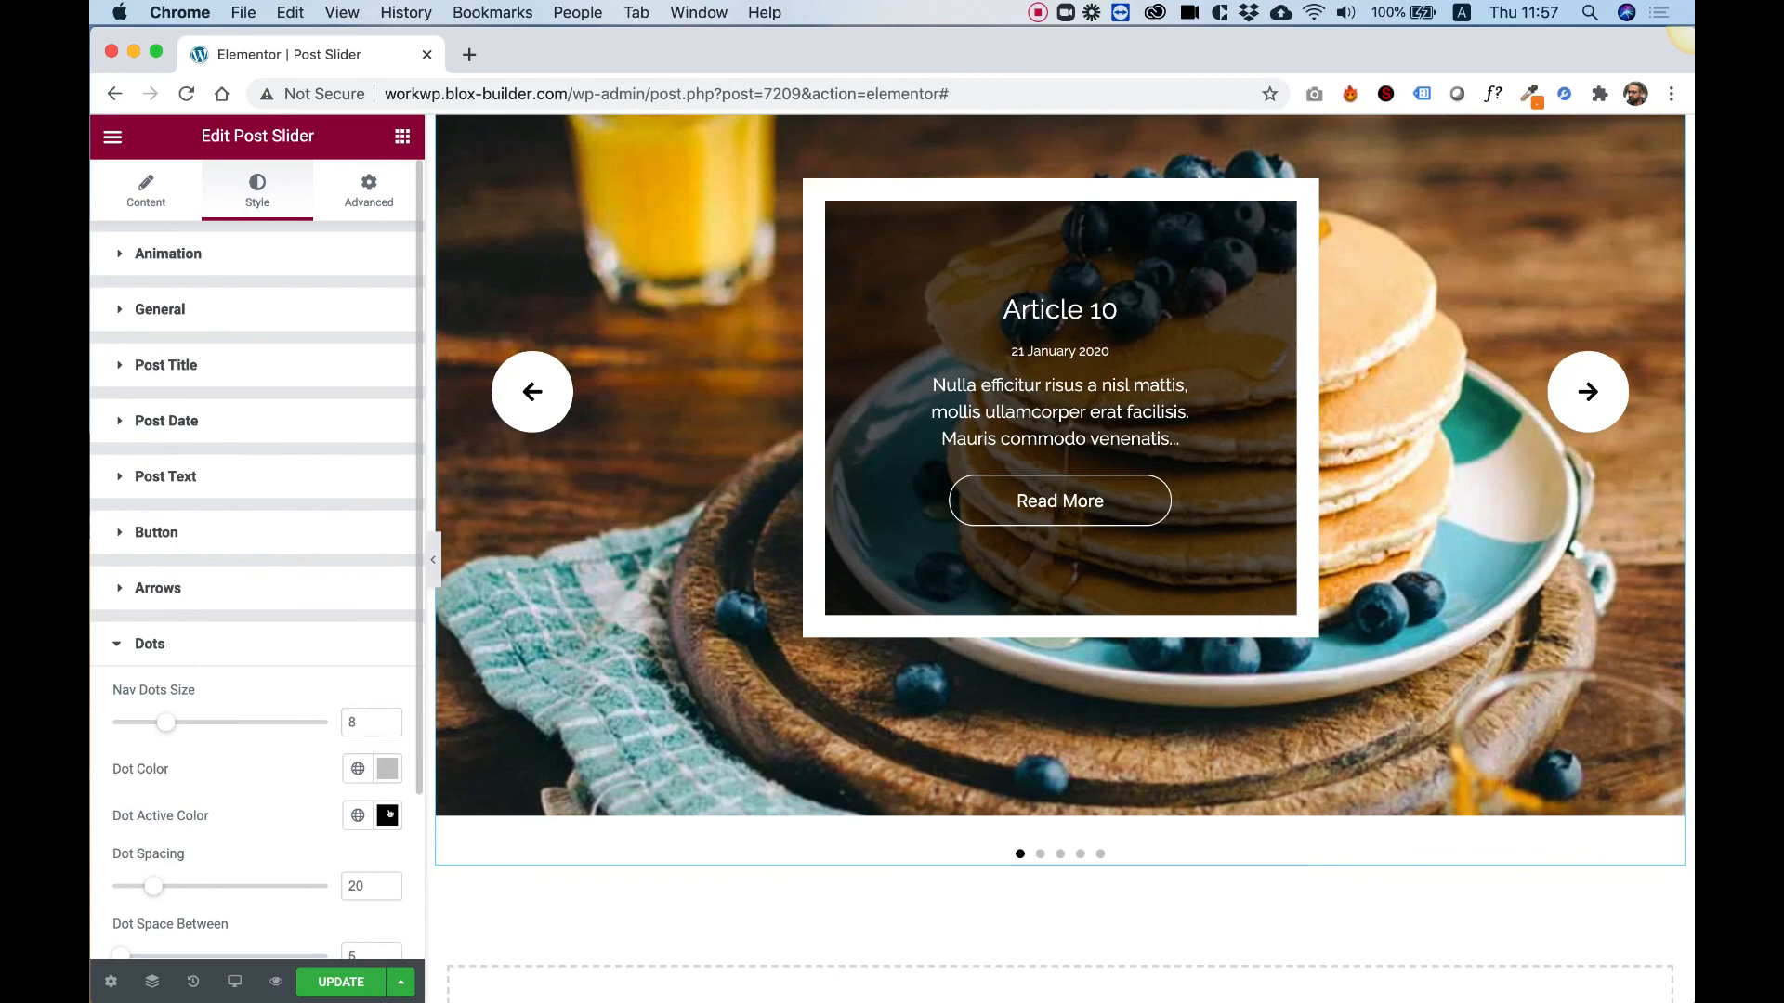
scroll(239, 789, down, 3)
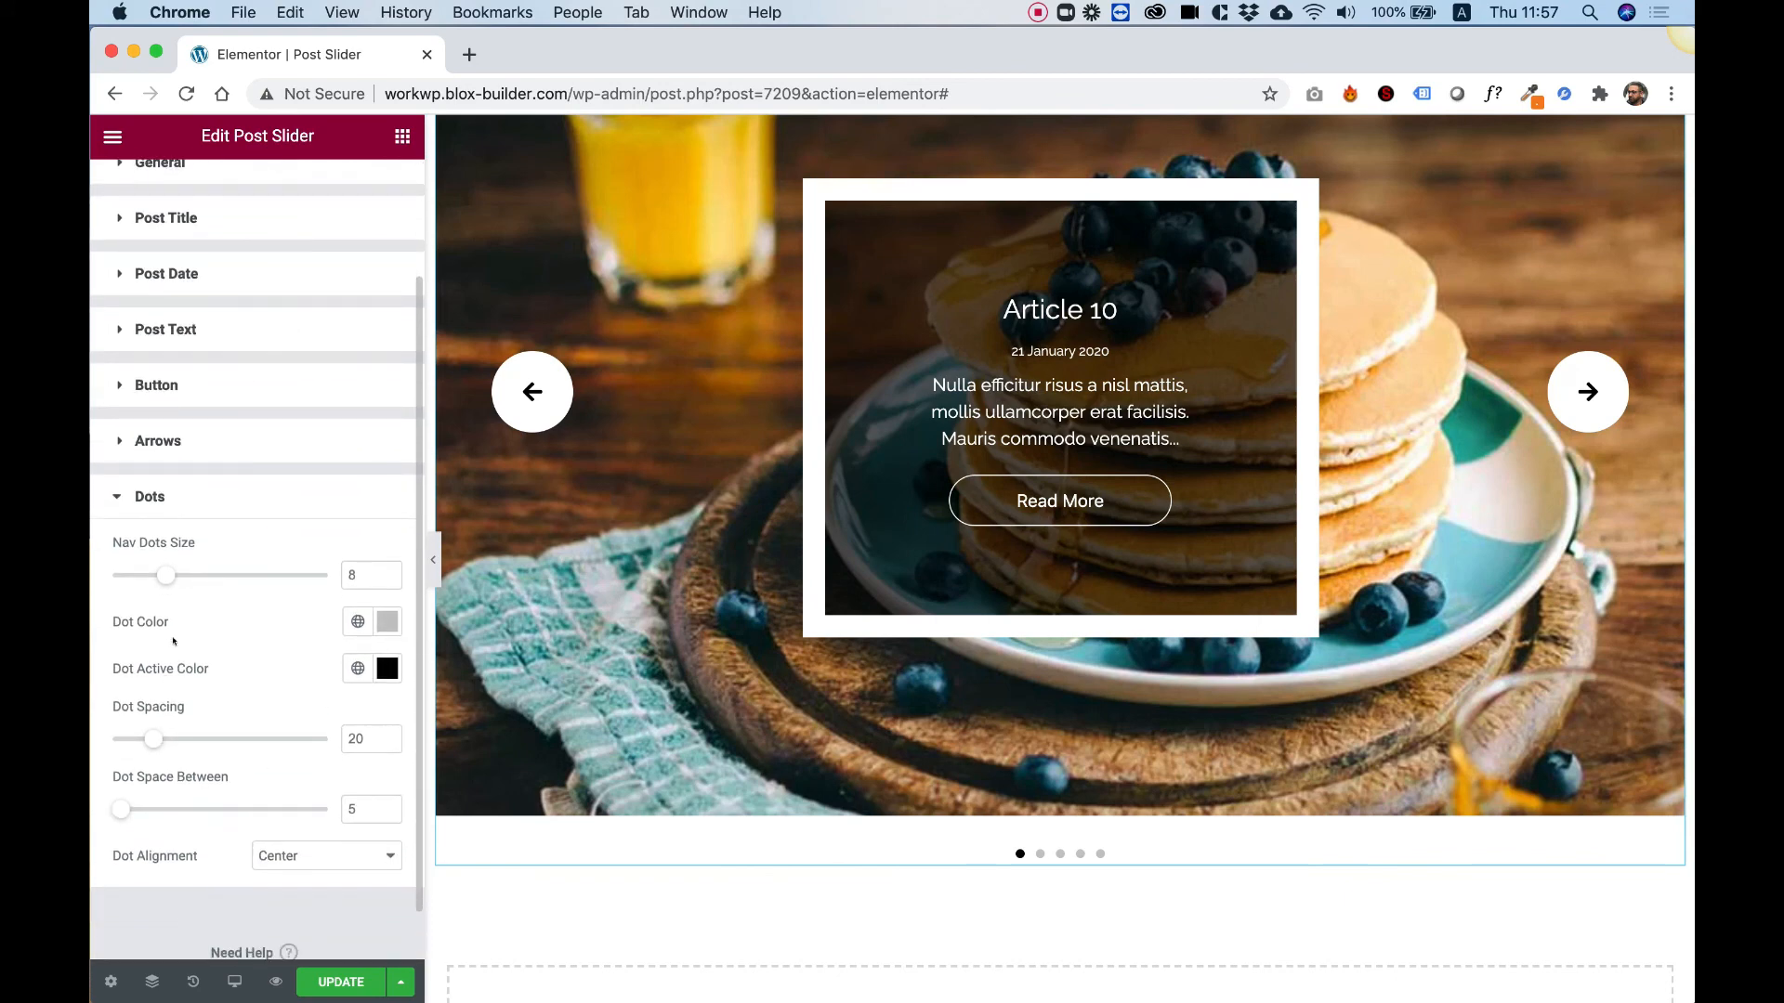
drag(165, 573, 233, 575)
scroll(727, 500, up, 2)
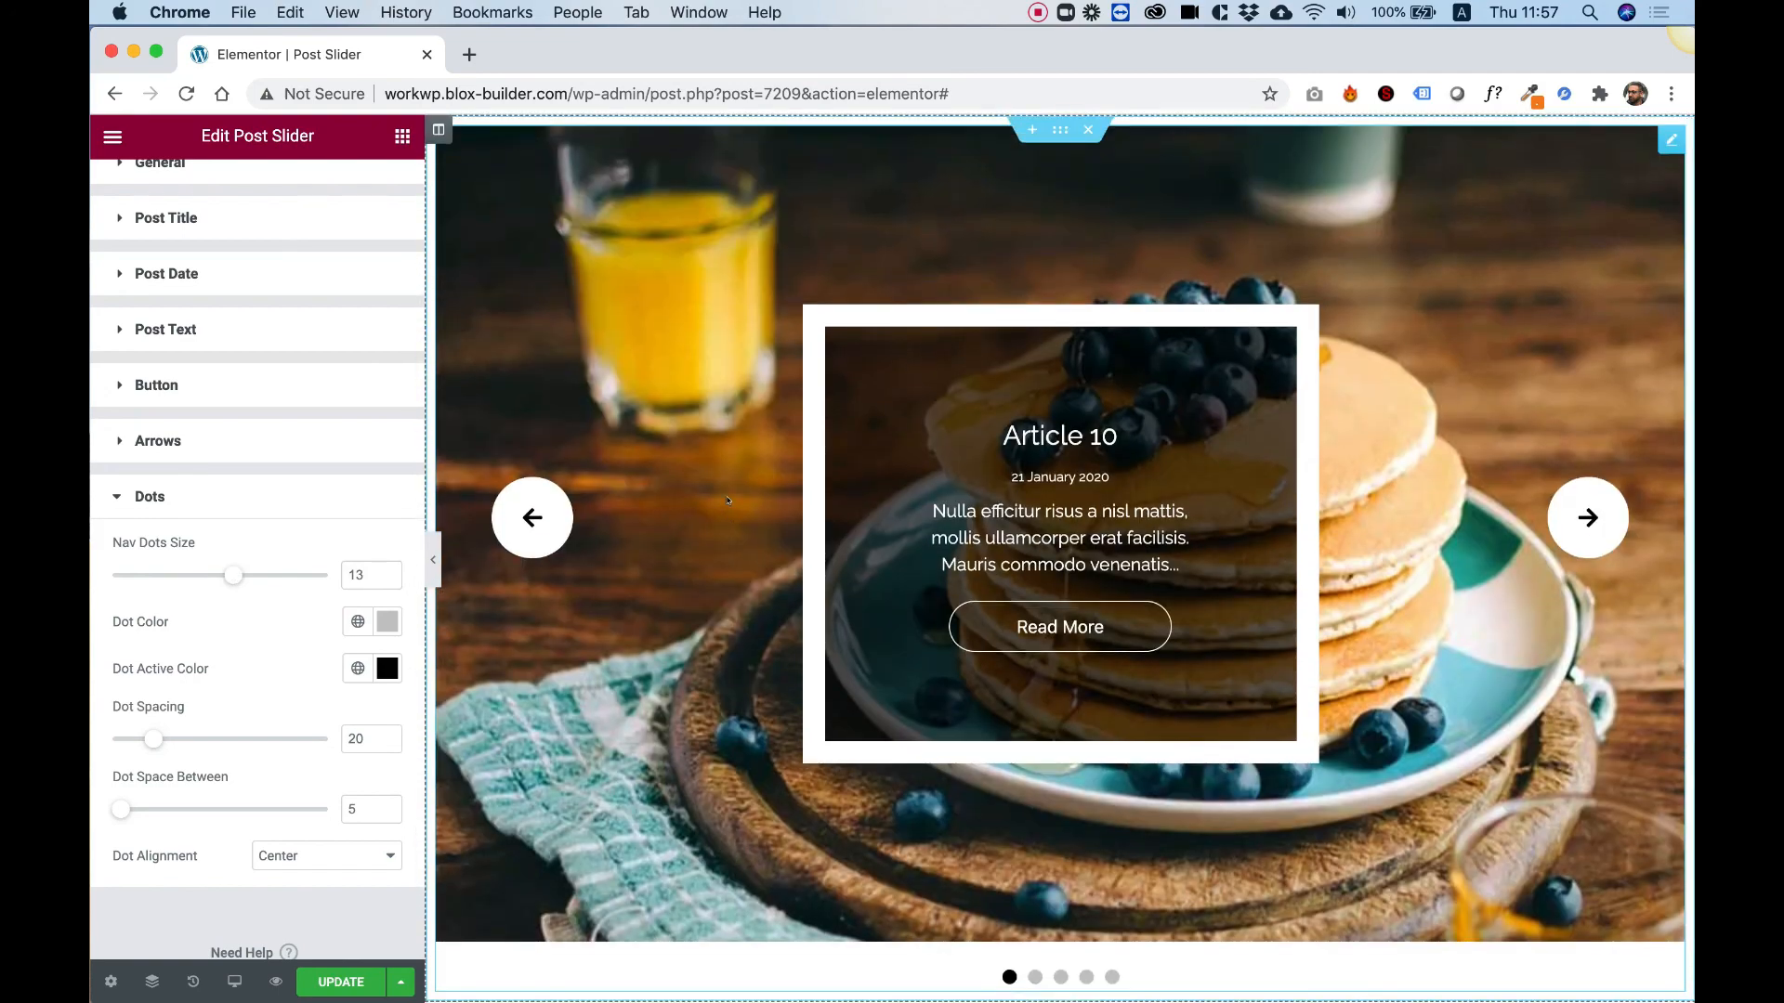